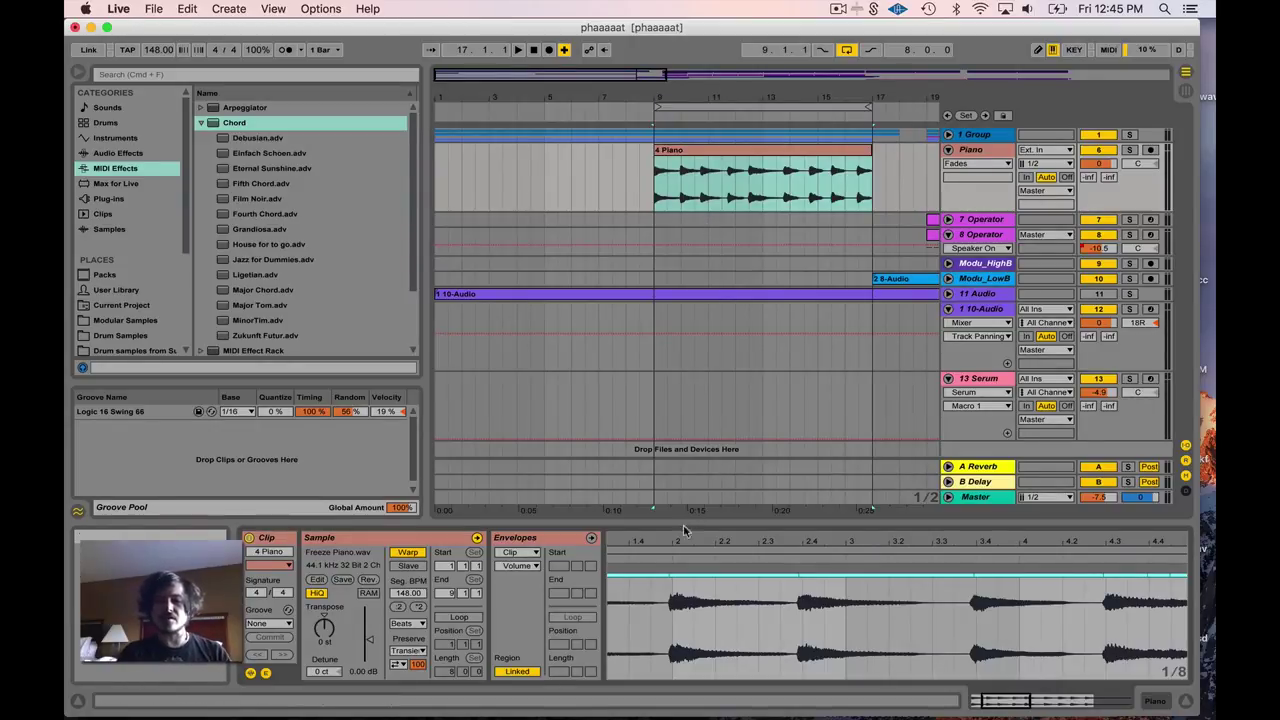
Step: Play the arrangement briefly from its very beginning
left_click_drag(668, 540, 750, 541)
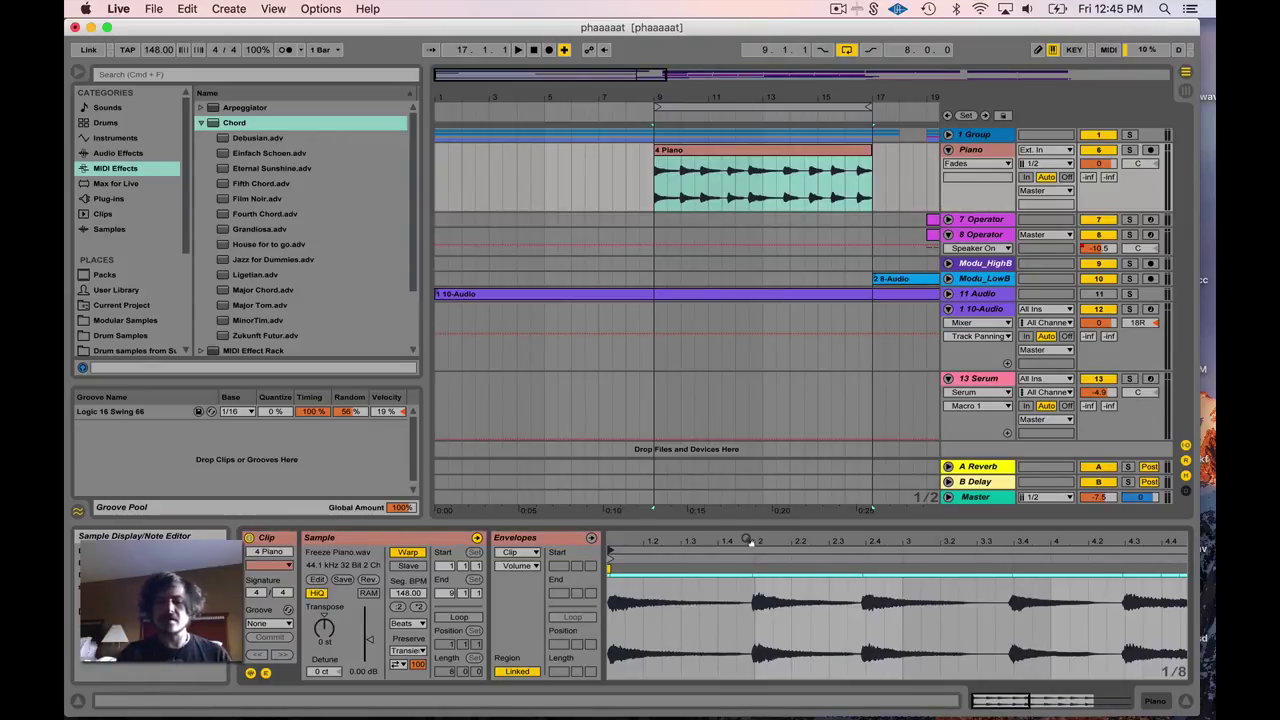
left_click_drag(749, 541, 806, 558)
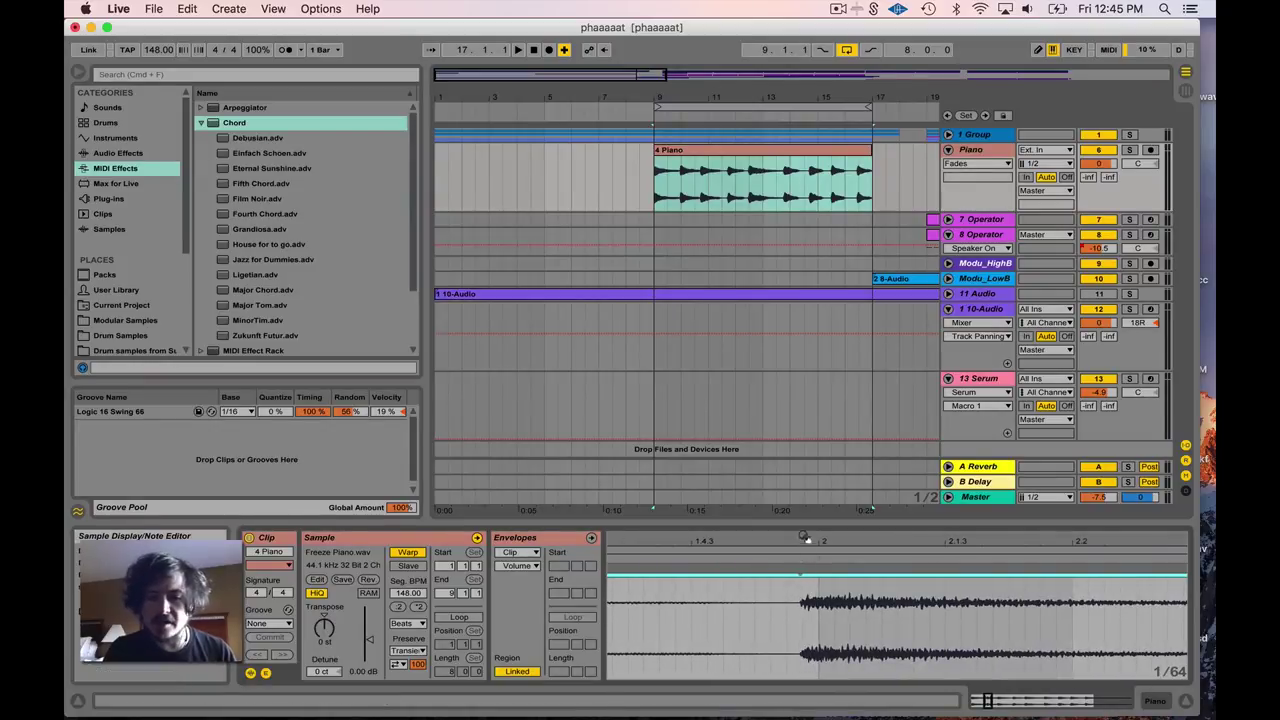
left_click_drag(809, 539, 809, 454)
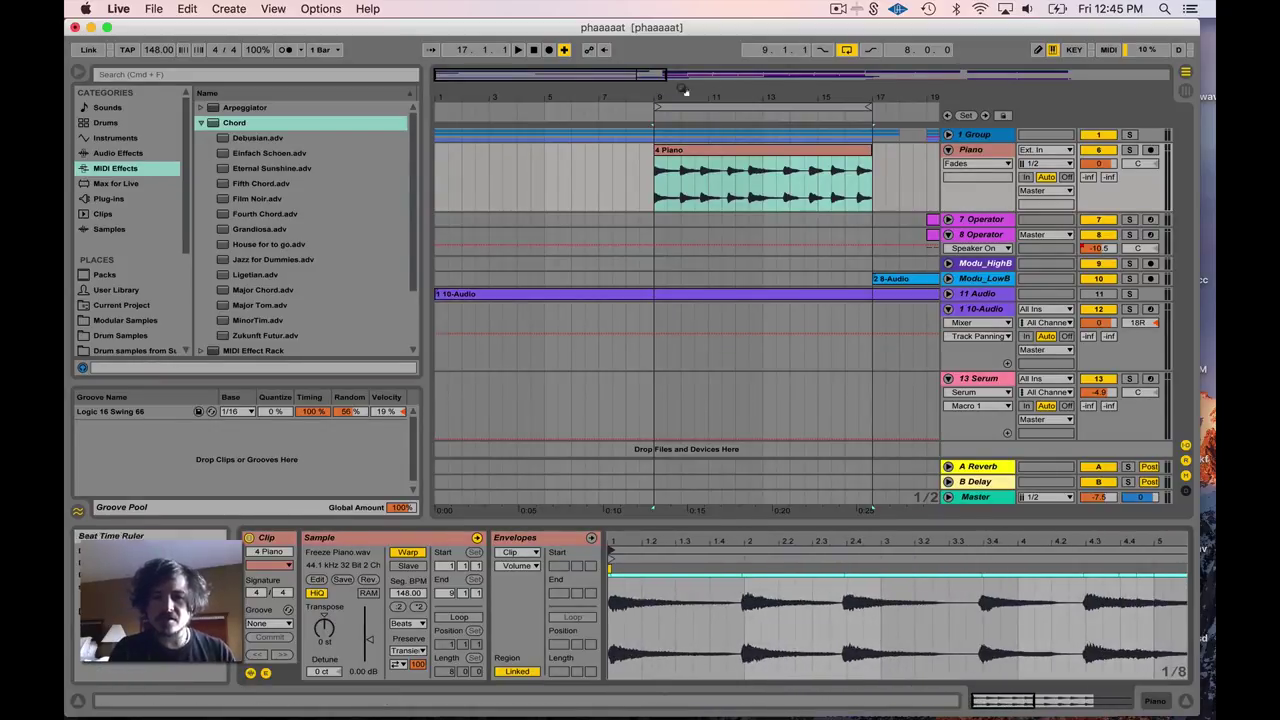
left_click(657, 180)
left_click(660, 186)
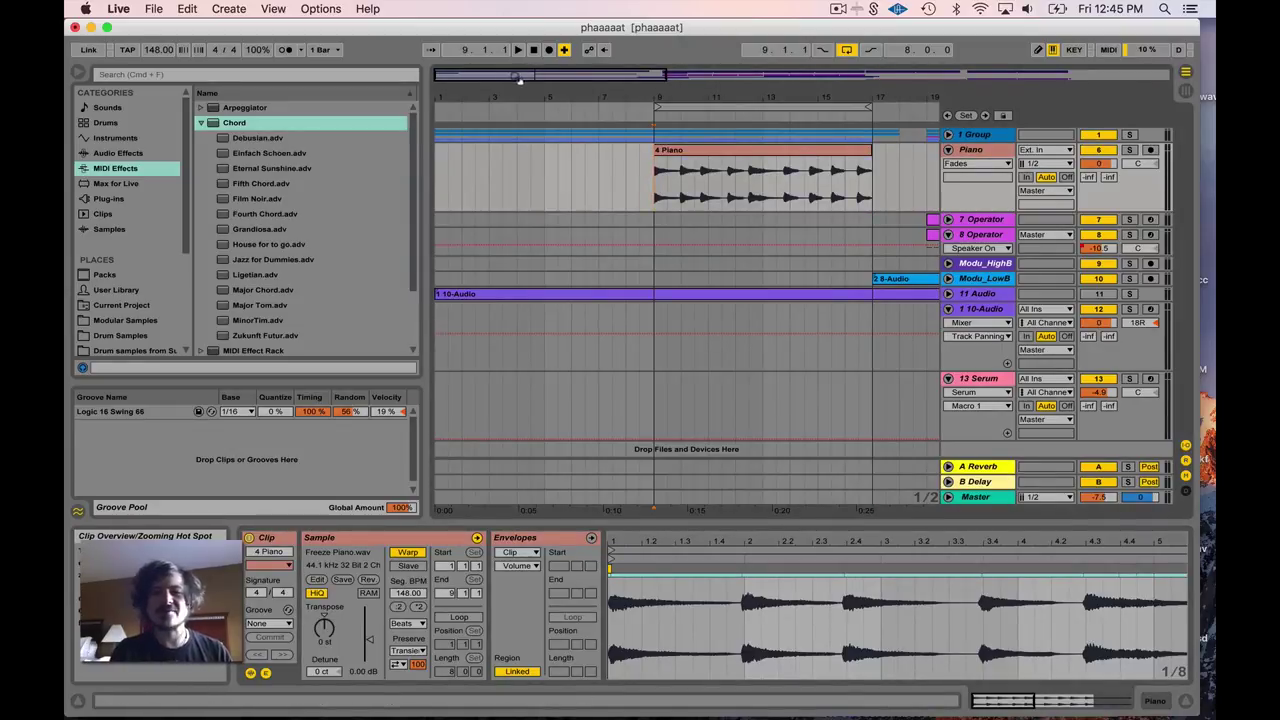
left_click_drag(519, 79, 522, 79)
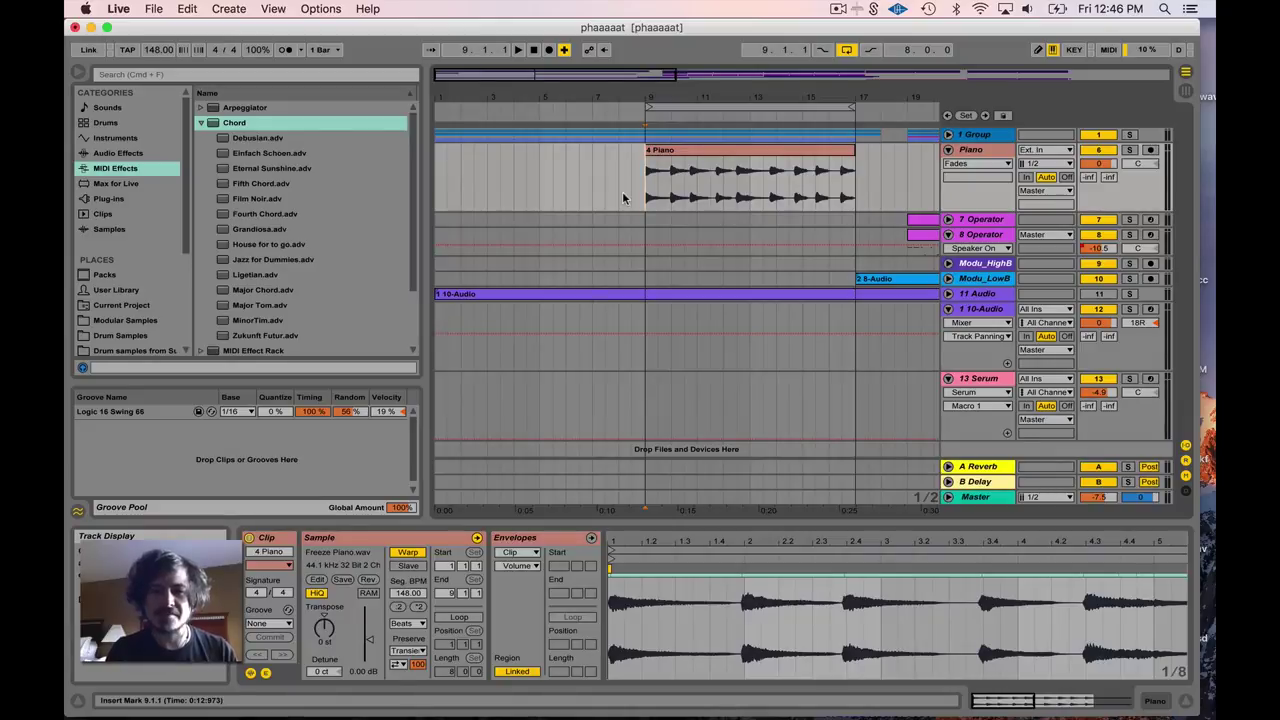
key("Home")
key("space")
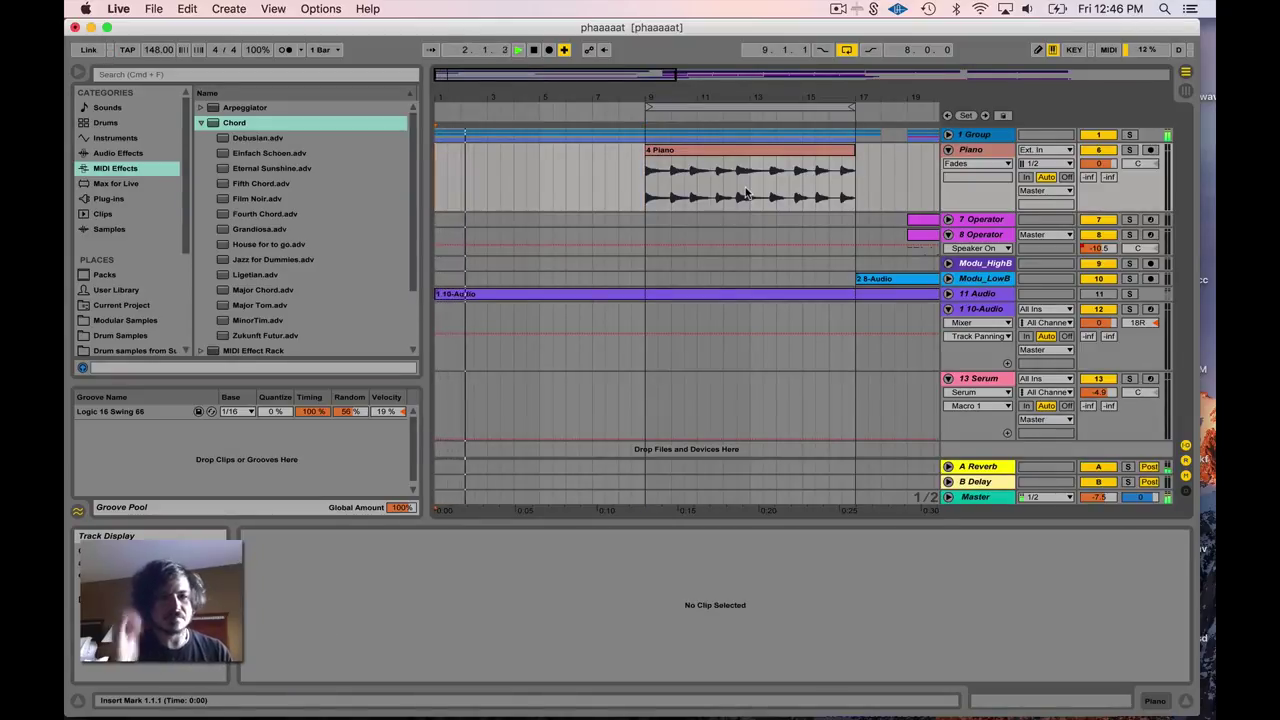
key("space")
Step: Play the 4 Piano clip from its start at bar 9 and stop before the clip ends
left_click(645, 194)
key("space")
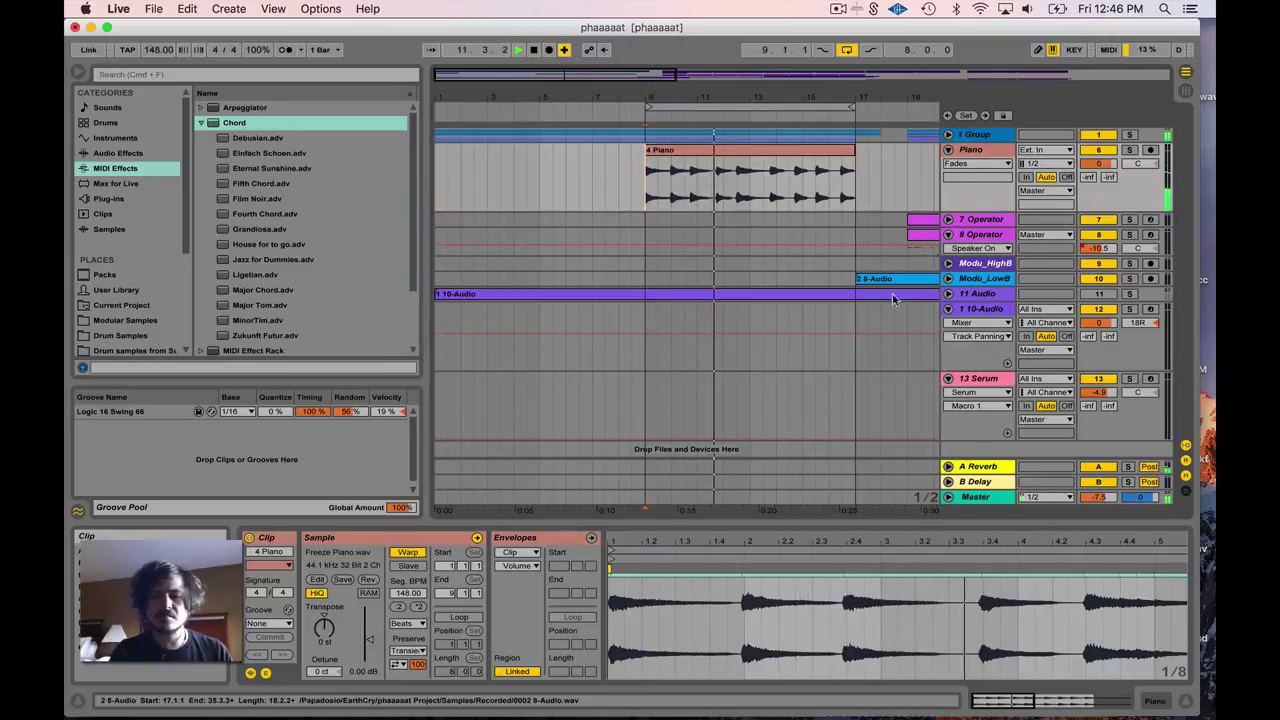
left_click_drag(1018, 542, 778, 542)
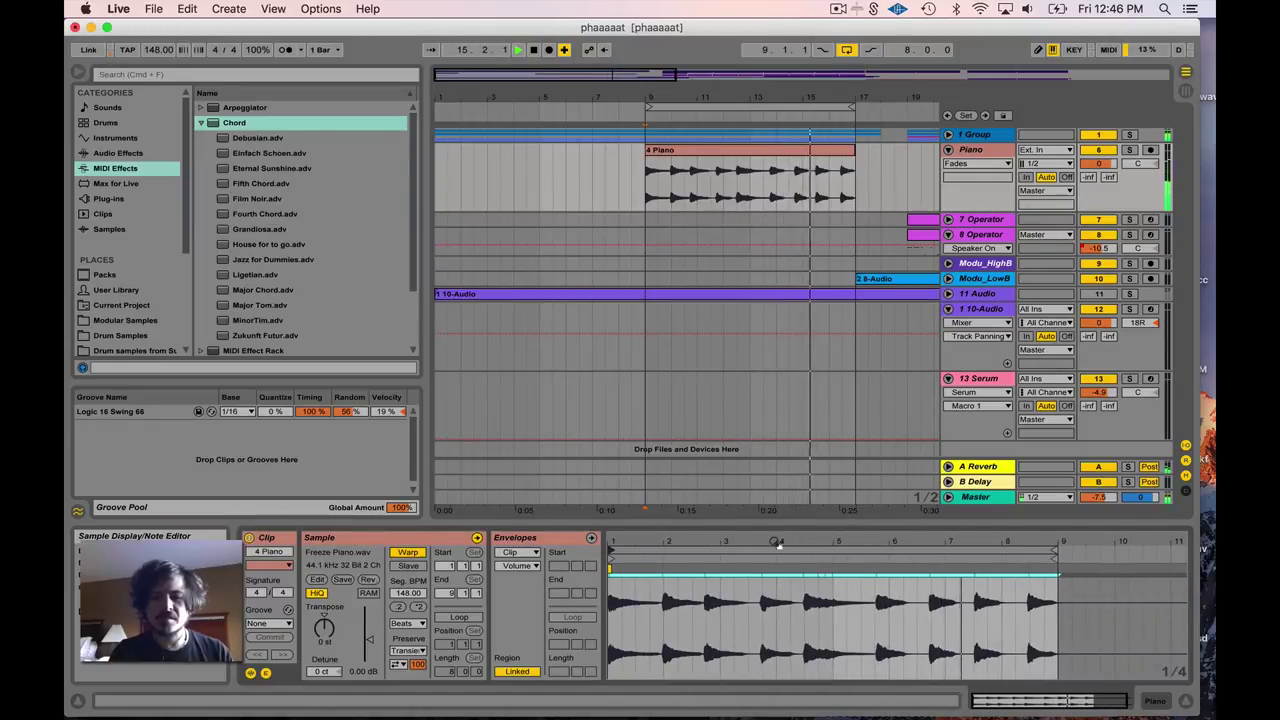
key("space")
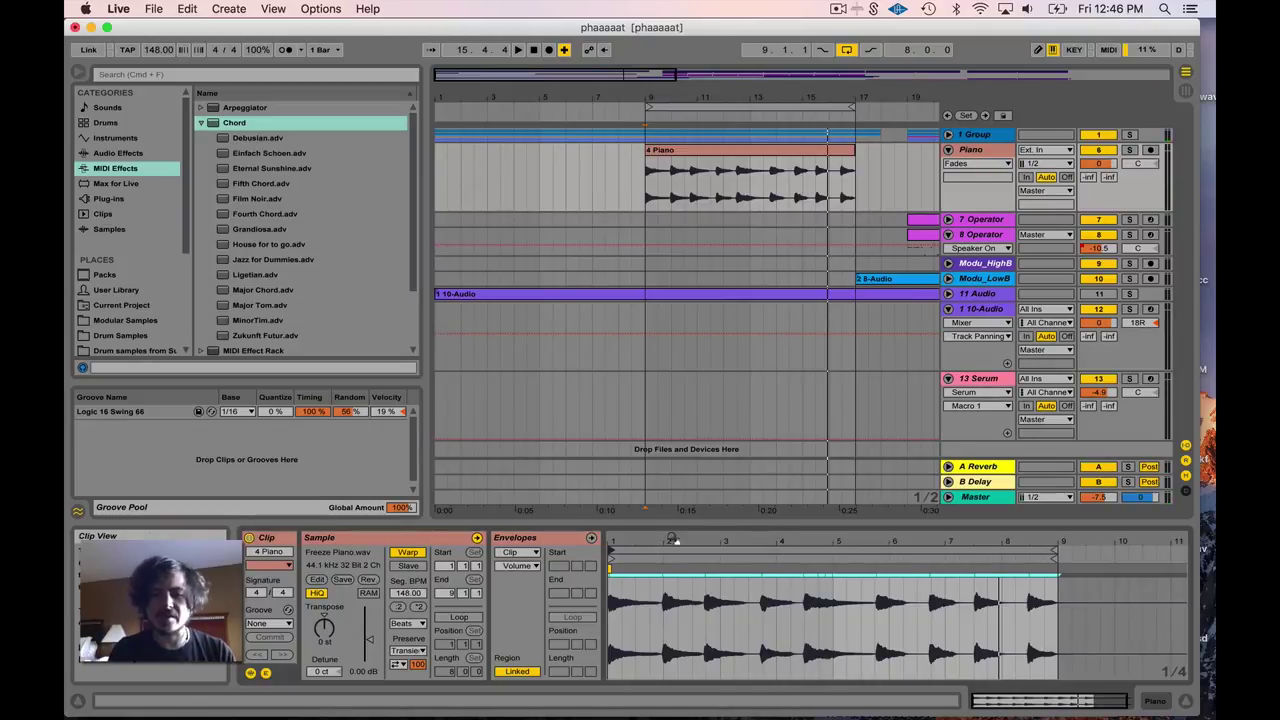
Step: Add a warp marker on the second piano note's attack just before bar 2 and shift it earlier to about 1.4.3
left_click_drag(679, 542, 800, 590)
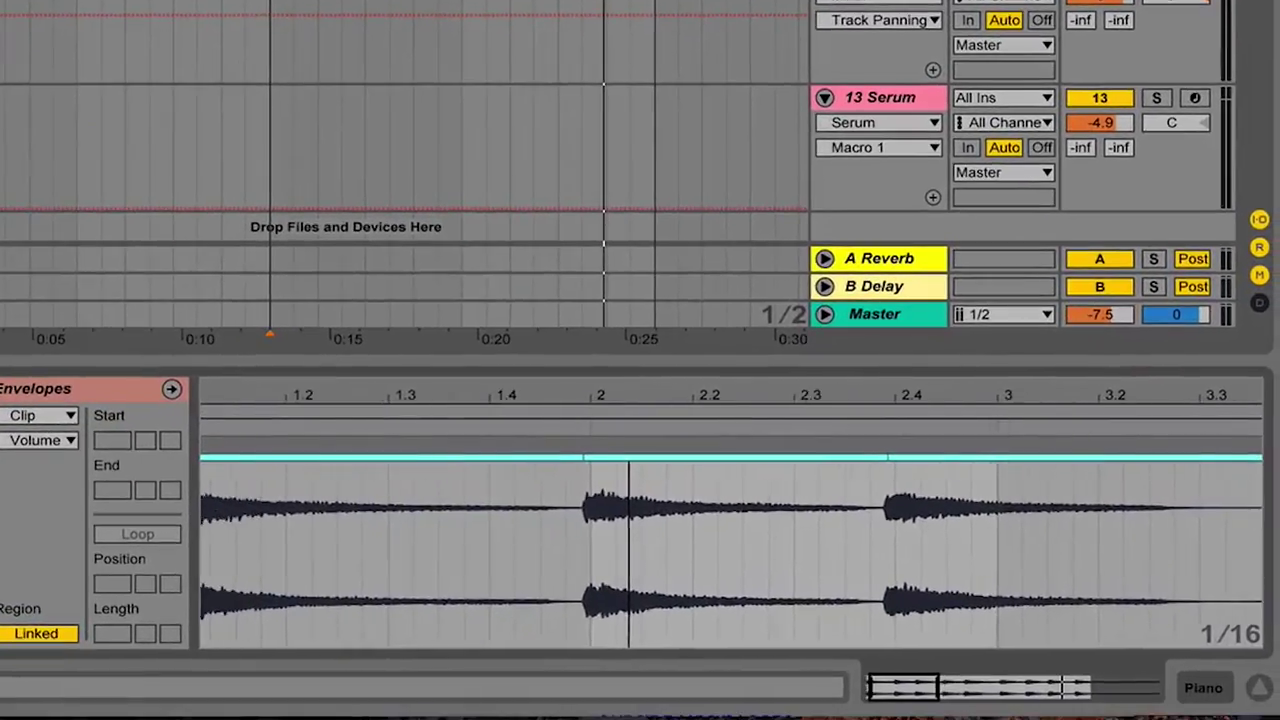
left_click_drag(629, 395, 589, 438)
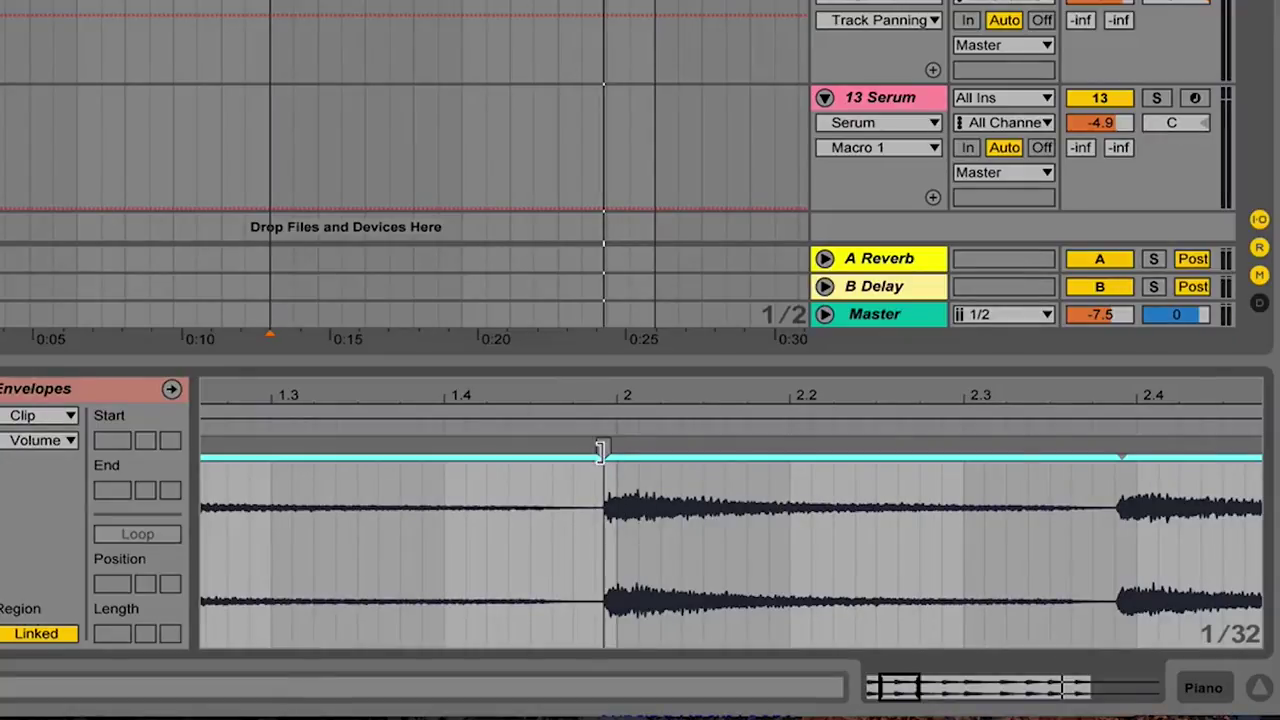
double_click(602, 447)
mouse_move(568, 400)
left_mouse_down()
mouse_move(677, 388)
mouse_move(655, 385)
left_mouse_up()
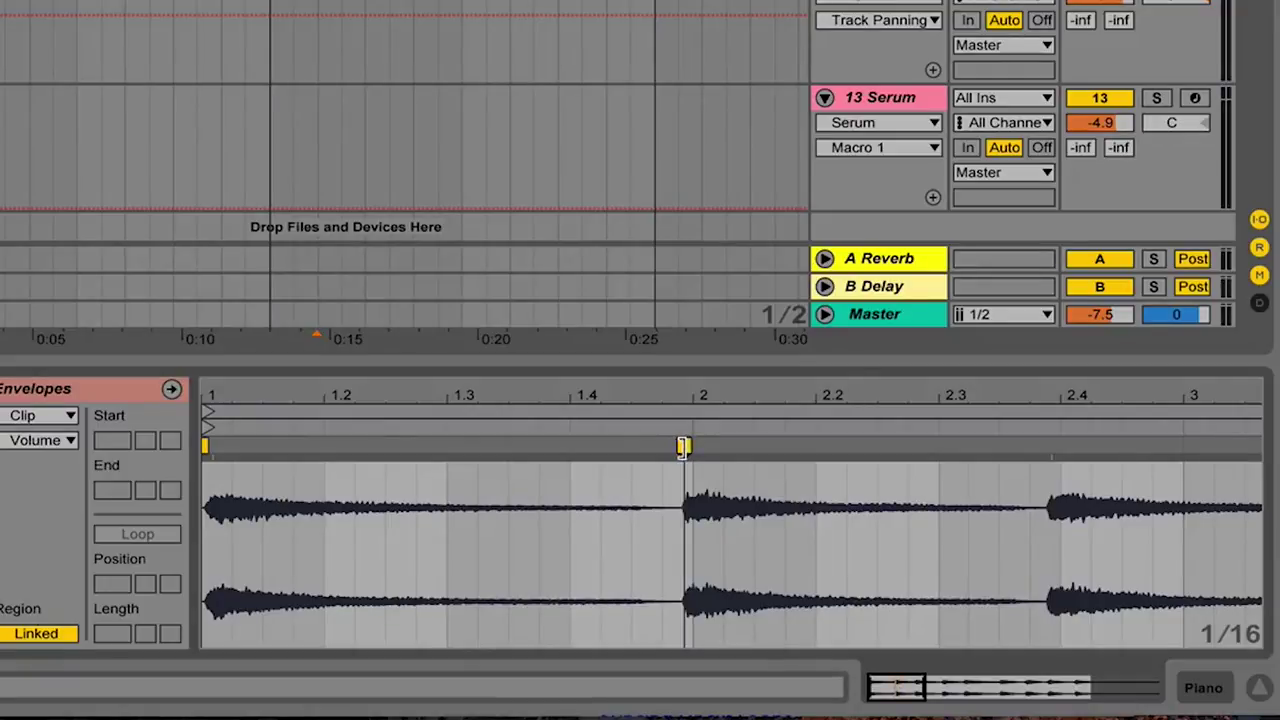
left_click_drag(684, 446, 632, 449)
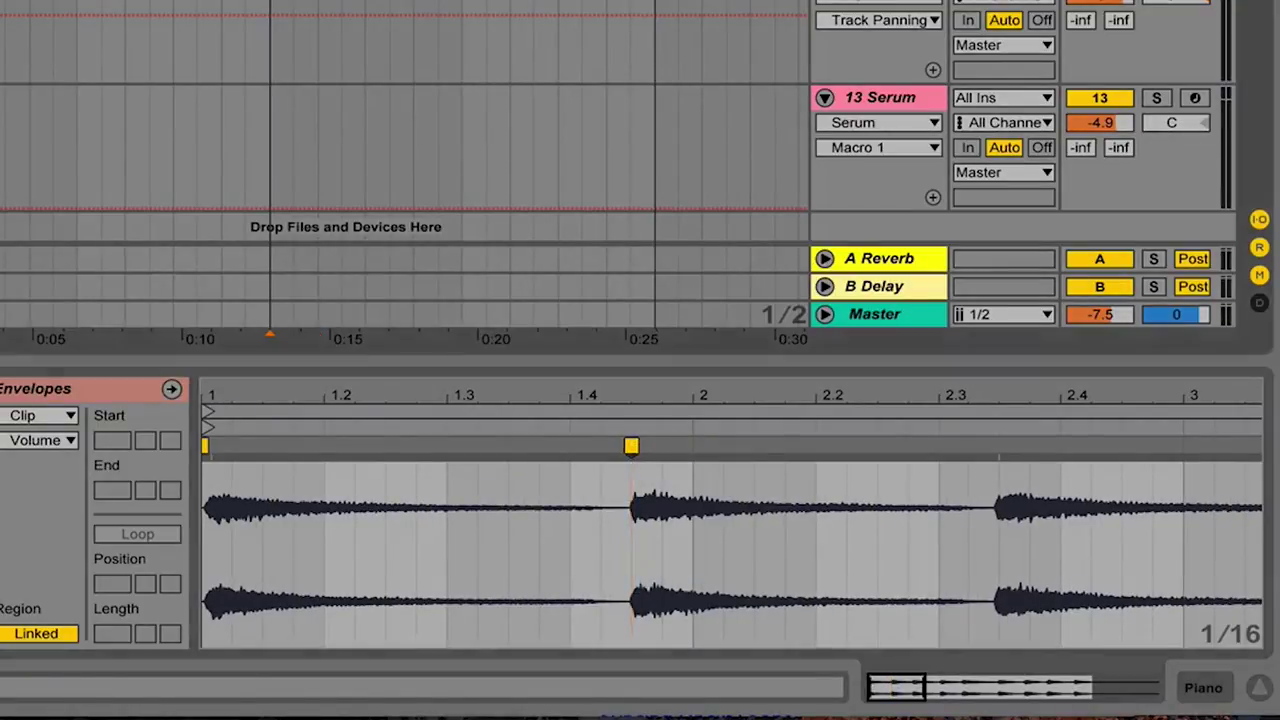
Step: During playback, shift the second note's warp marker to about 1.4.4, pull it back to beat 1.4, and stop
key("space")
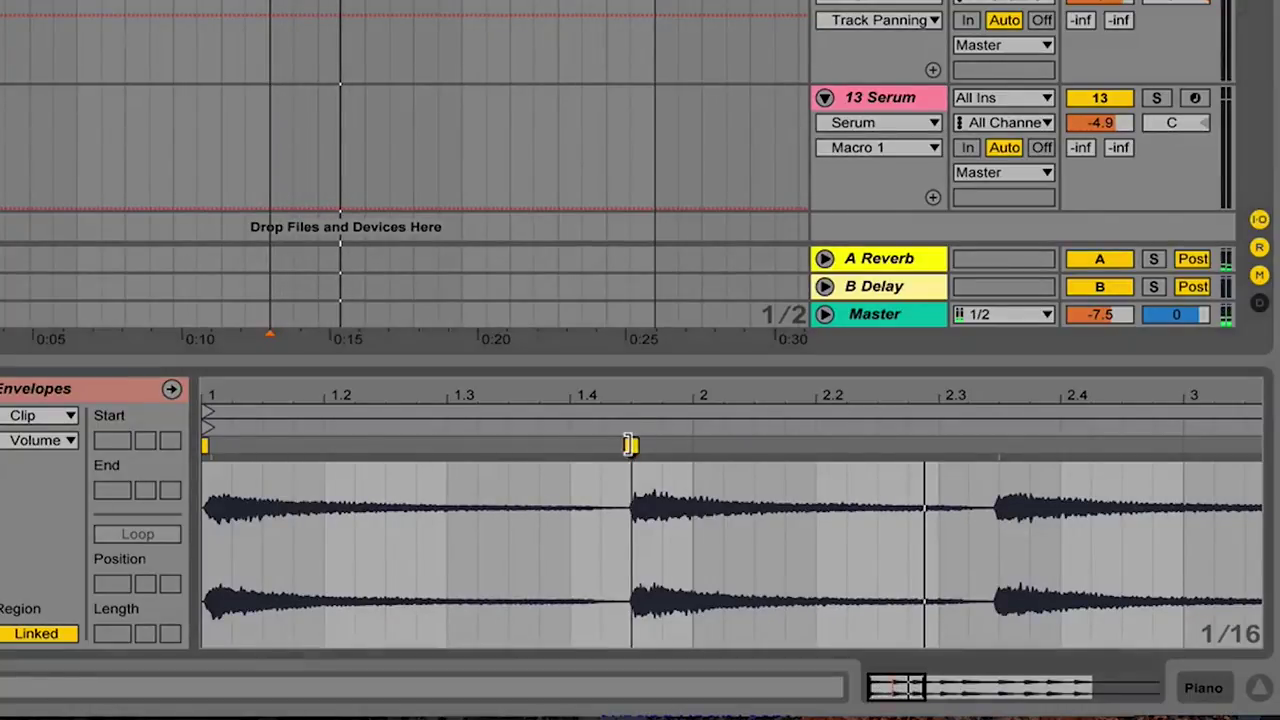
left_click_drag(631, 444, 661, 446)
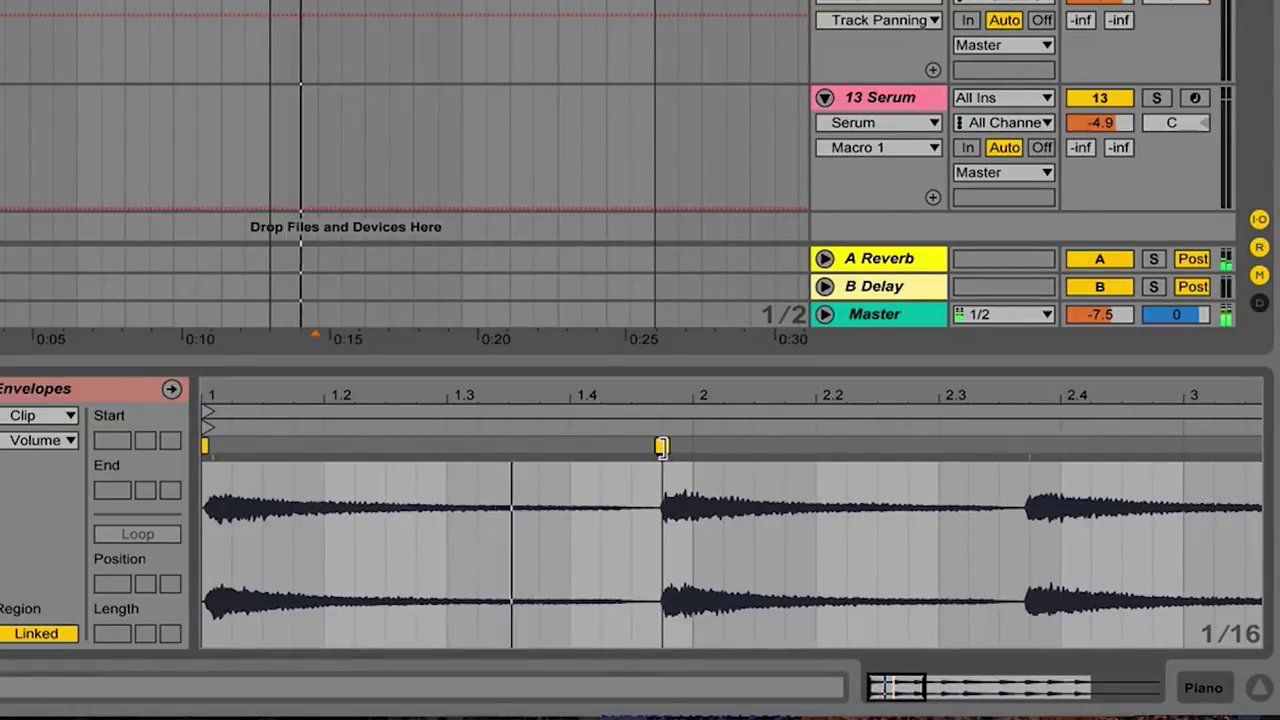
left_click_drag(661, 446, 577, 447)
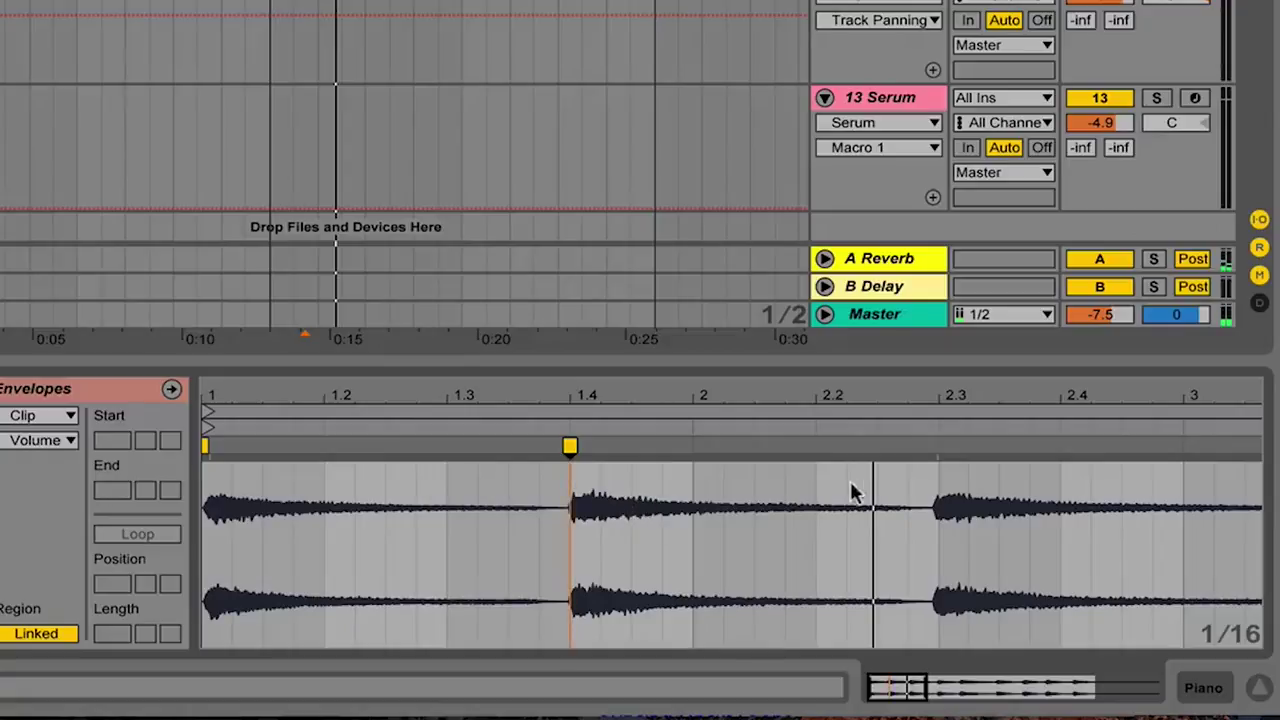
key("space")
Step: Check how the following piano notes shifted across the whole clip and undo the warp marker's last move
left_click(937, 445)
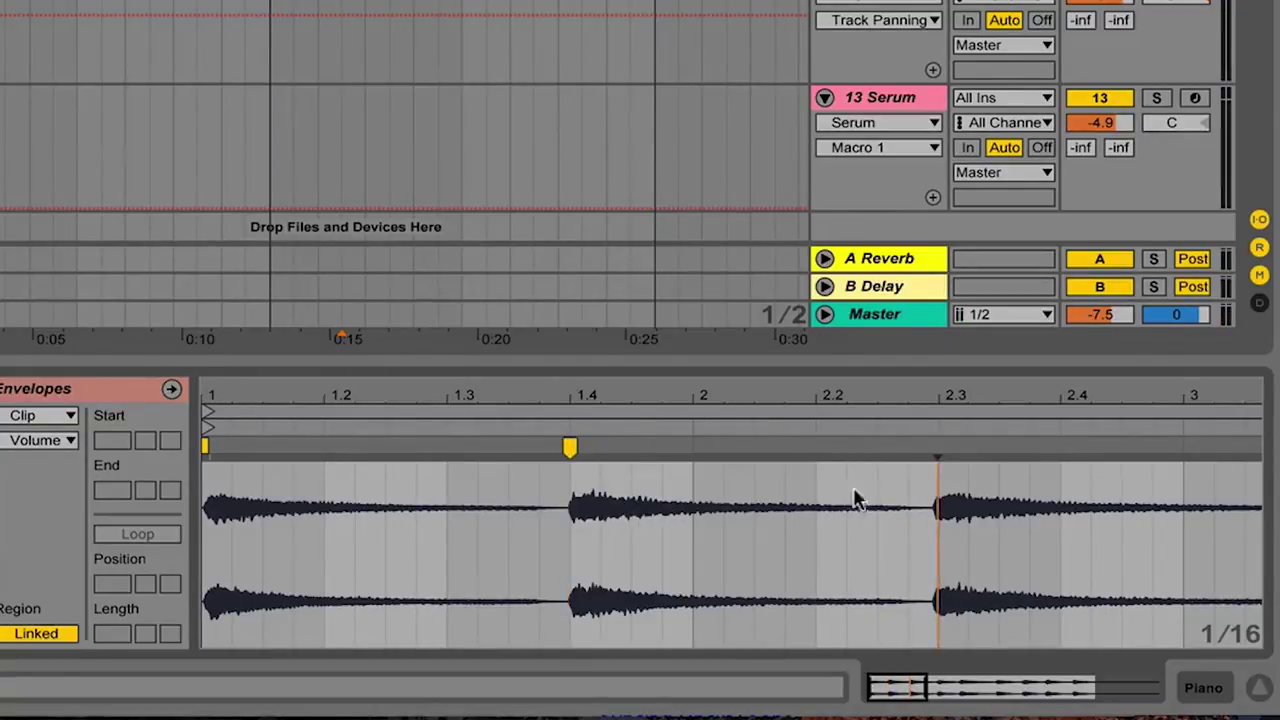
left_click_drag(970, 393, 590, 393)
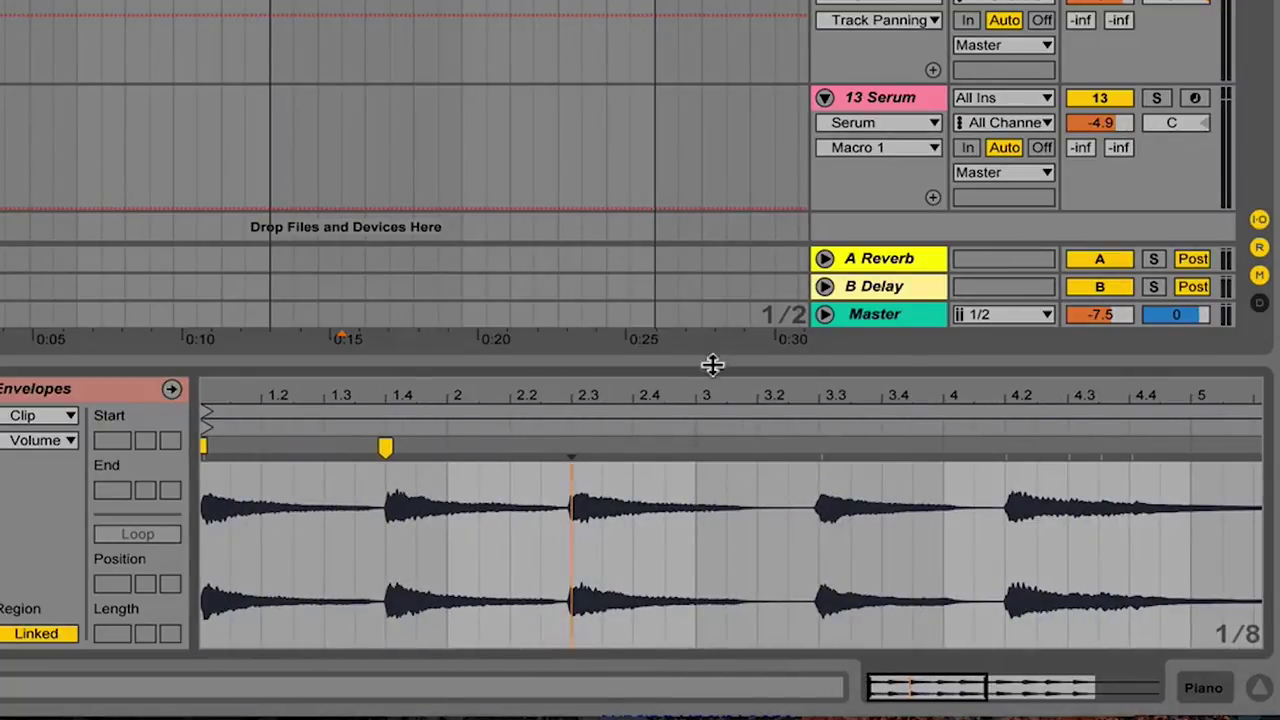
key("minus")
key("minus")
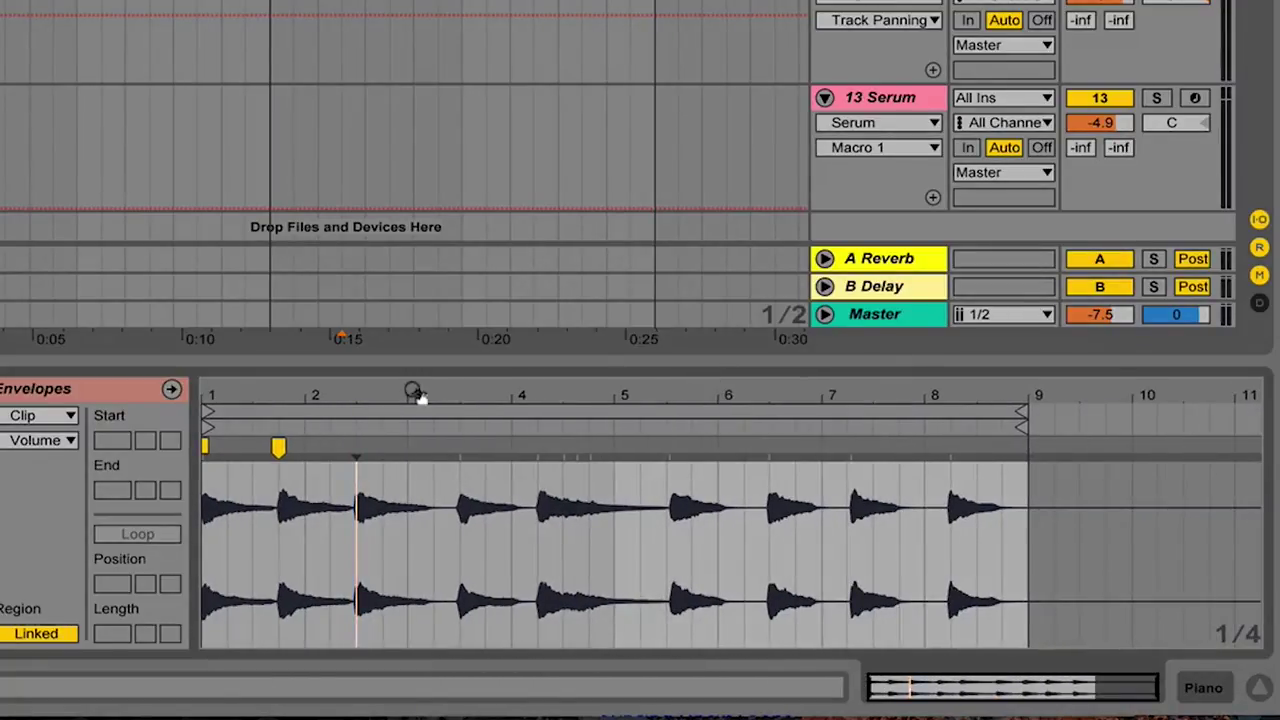
key("super+z")
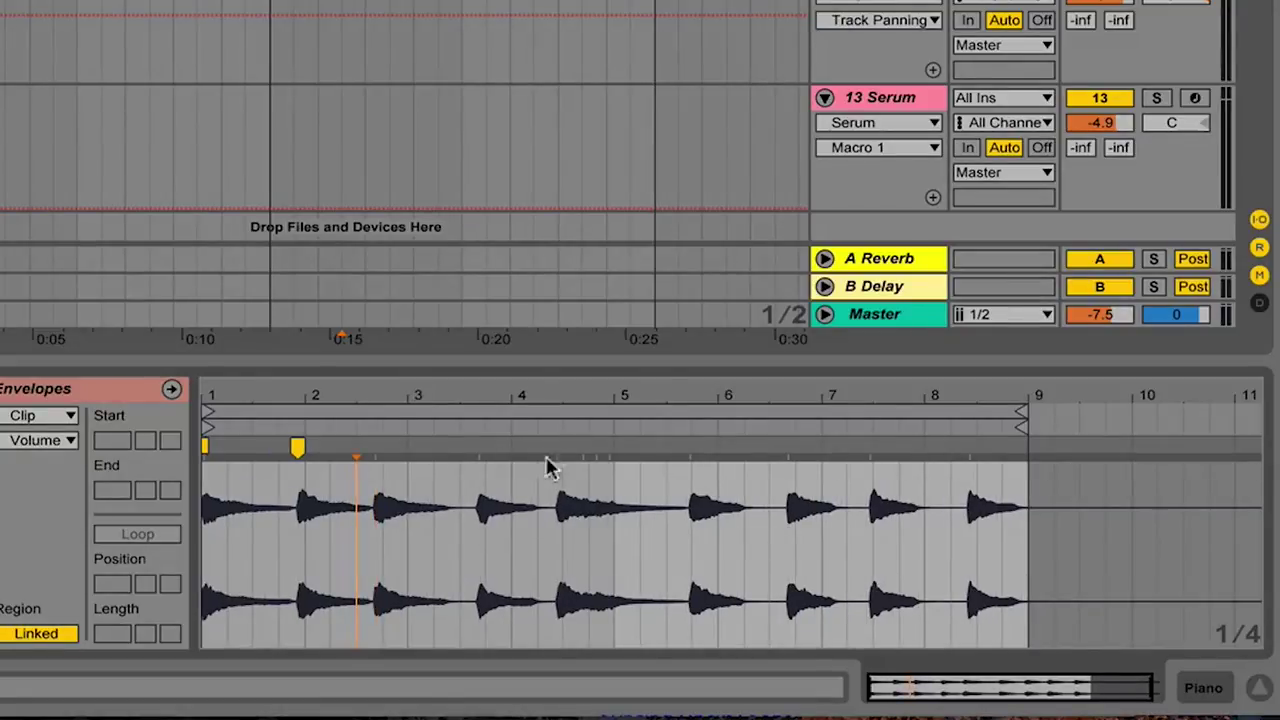
Step: Try deleting the second note's warp marker and undo back to the clip's timing before that marker was added
left_click_drag(301, 394, 423, 389)
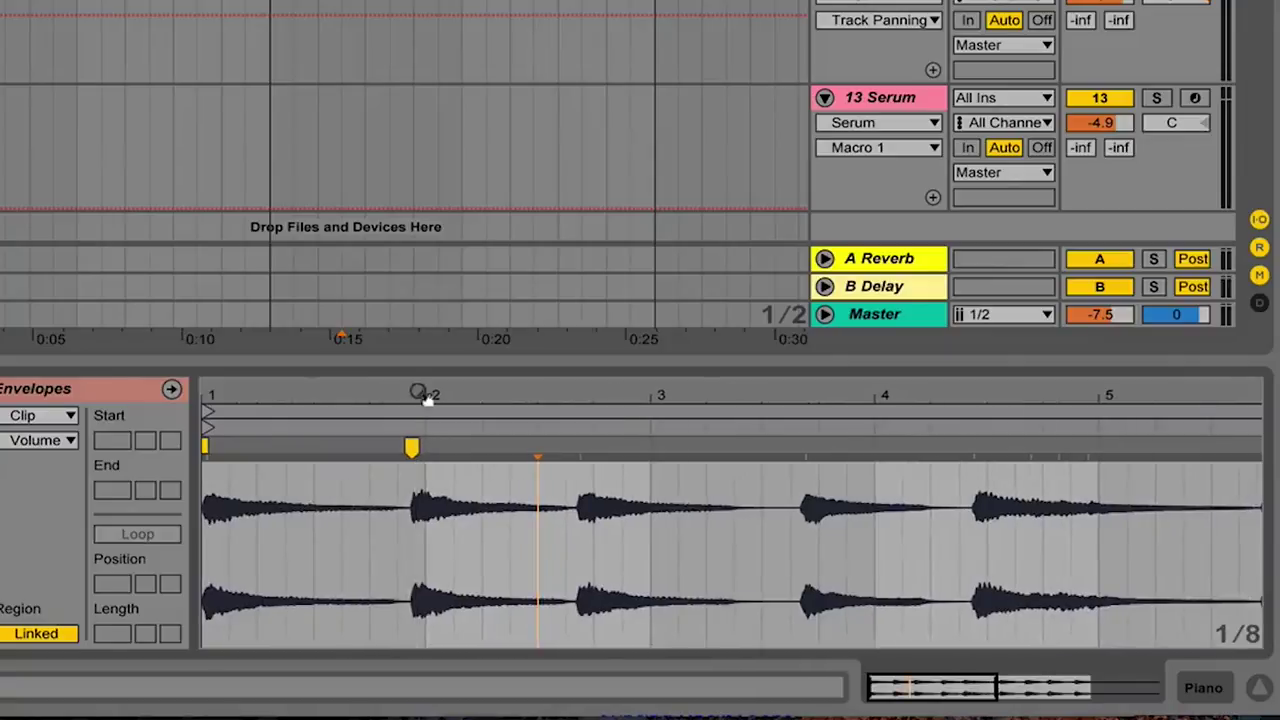
mouse_move(571, 403)
left_mouse_down()
mouse_move(575, 456)
mouse_move(486, 417)
left_mouse_up()
double_click(393, 446)
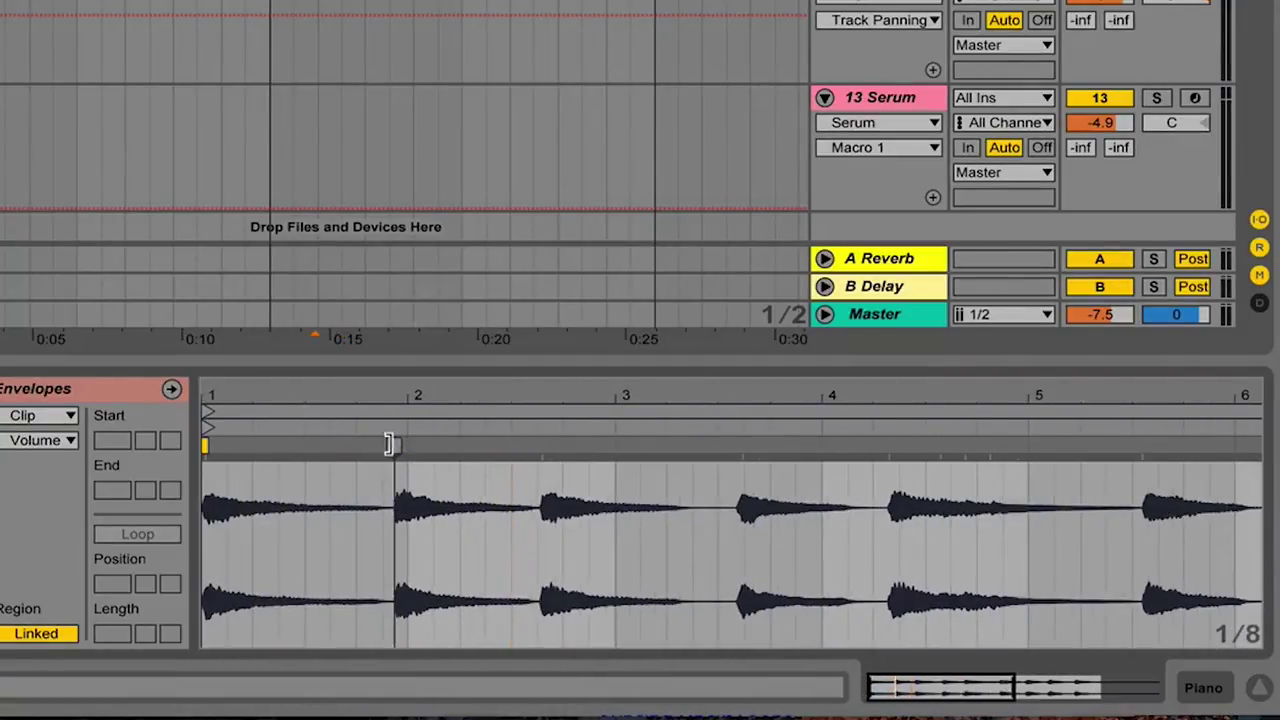
key("super+z")
key("super+z")
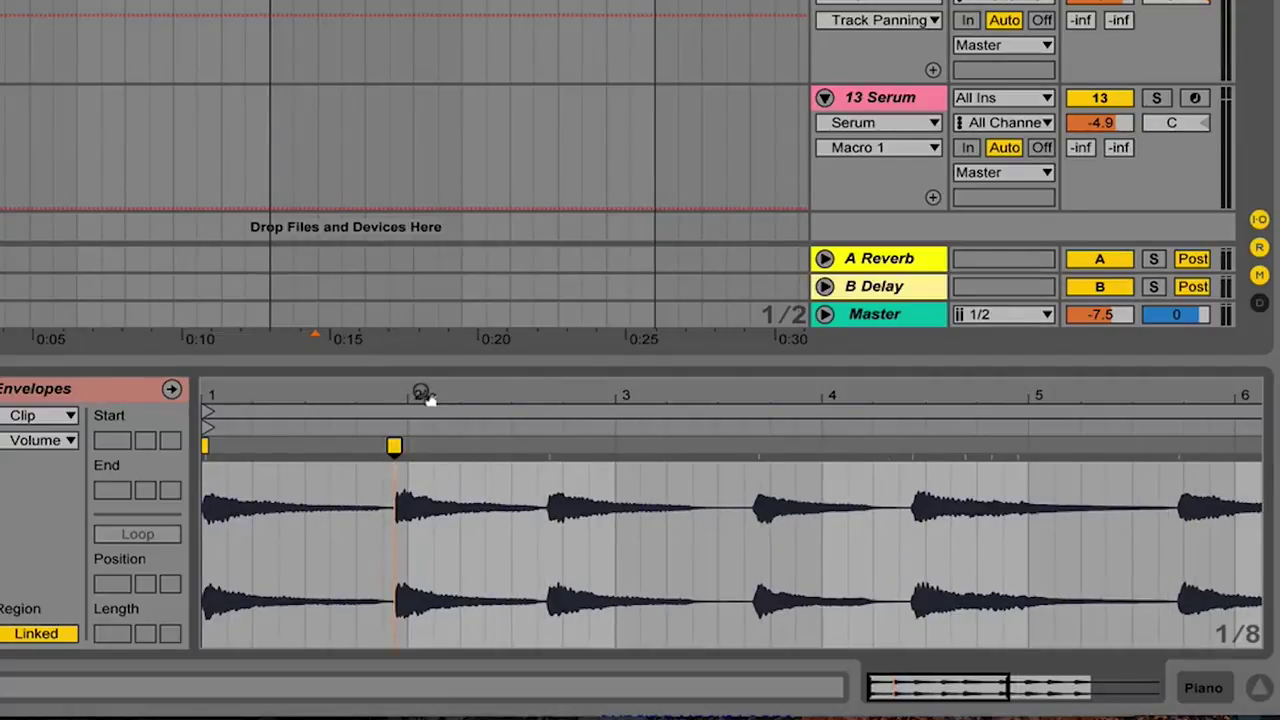
key("ctrl+z")
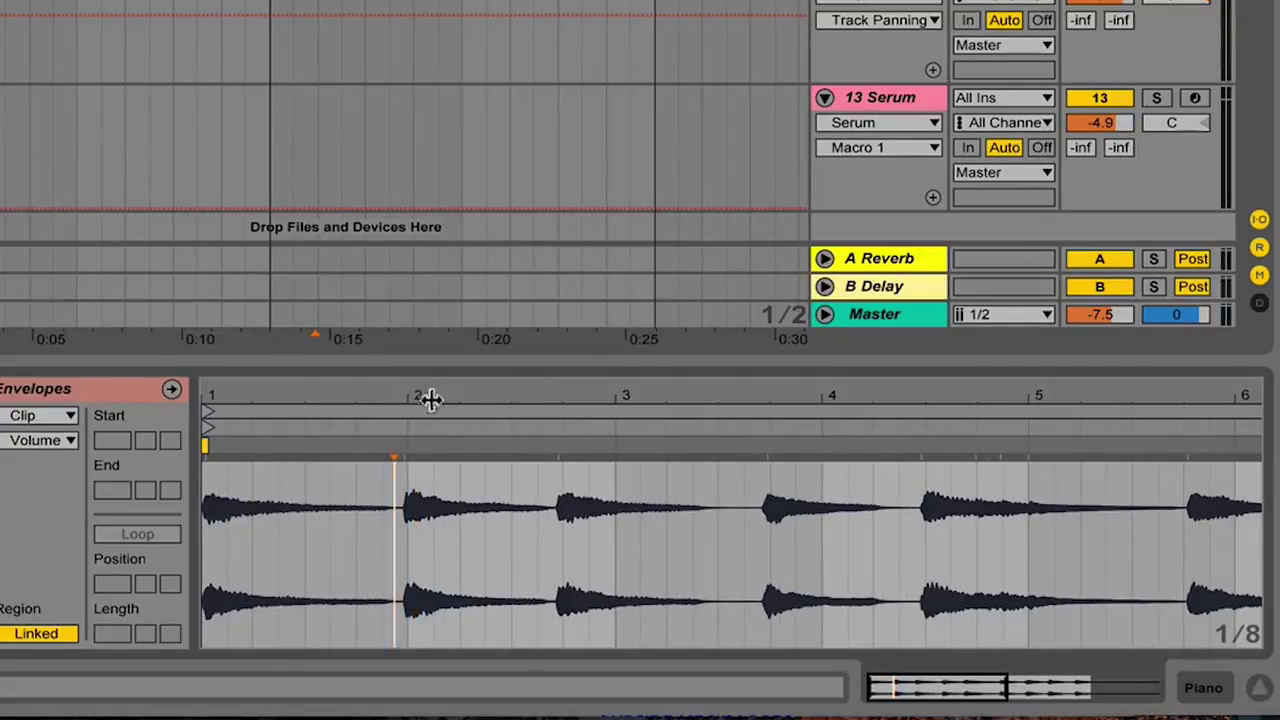
Step: Add a warp marker on the third piano note's attack just before beat 2.4
left_click_drag(437, 398, 437, 432)
left_click_drag(385, 394, 471, 384)
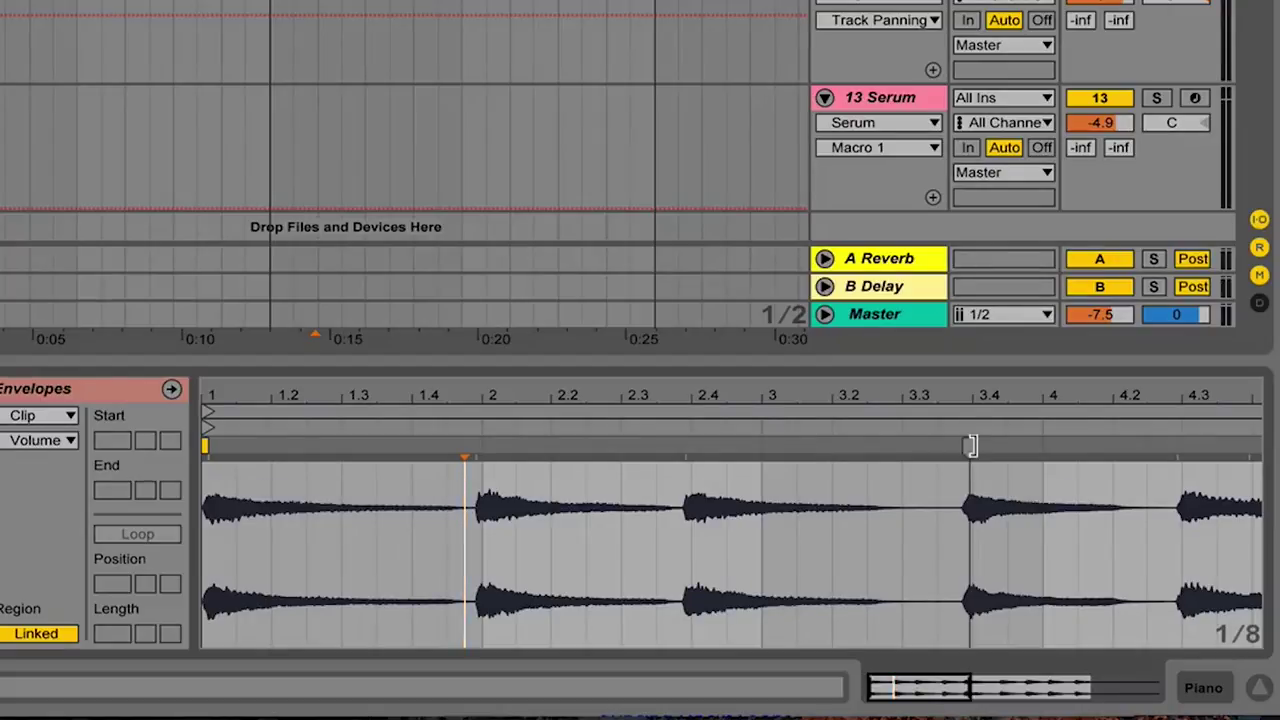
double_click(684, 445)
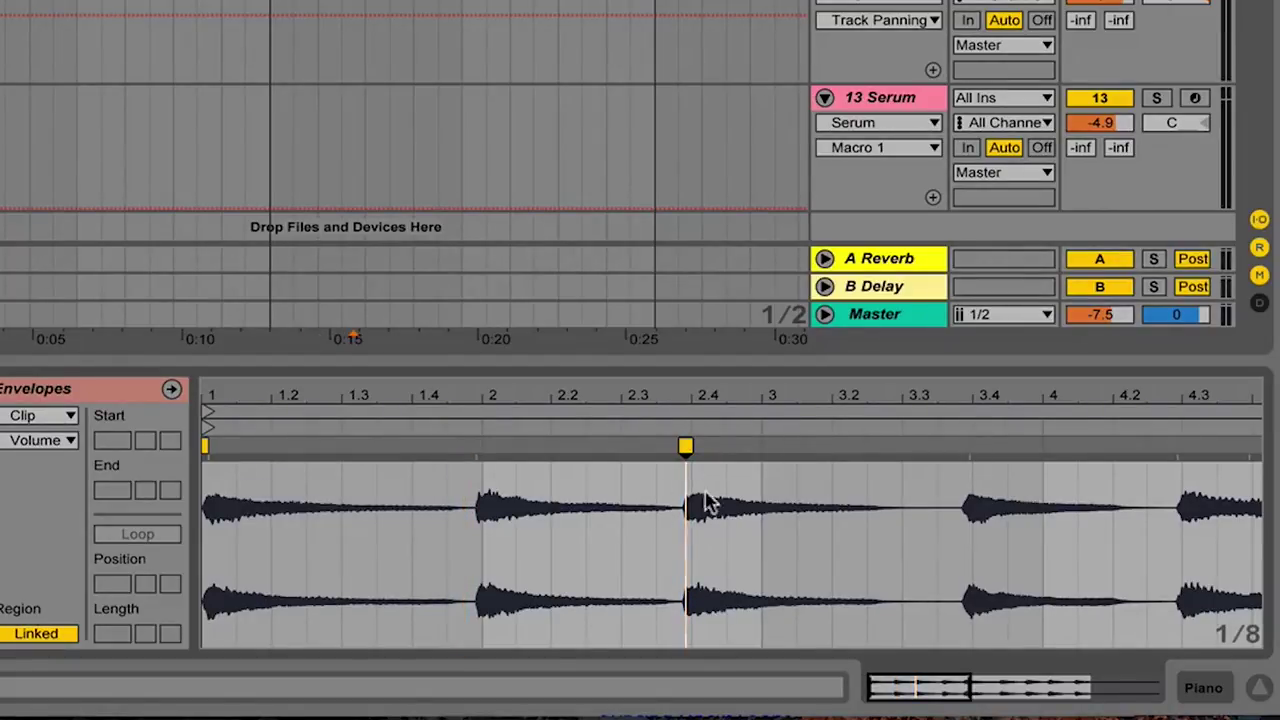
Step: Add a warp marker on the second piano note and shift it earlier to about 1.4.3, with the third note anchored
left_click_drag(700, 397, 568, 401)
left_click_drag(406, 443, 385, 446)
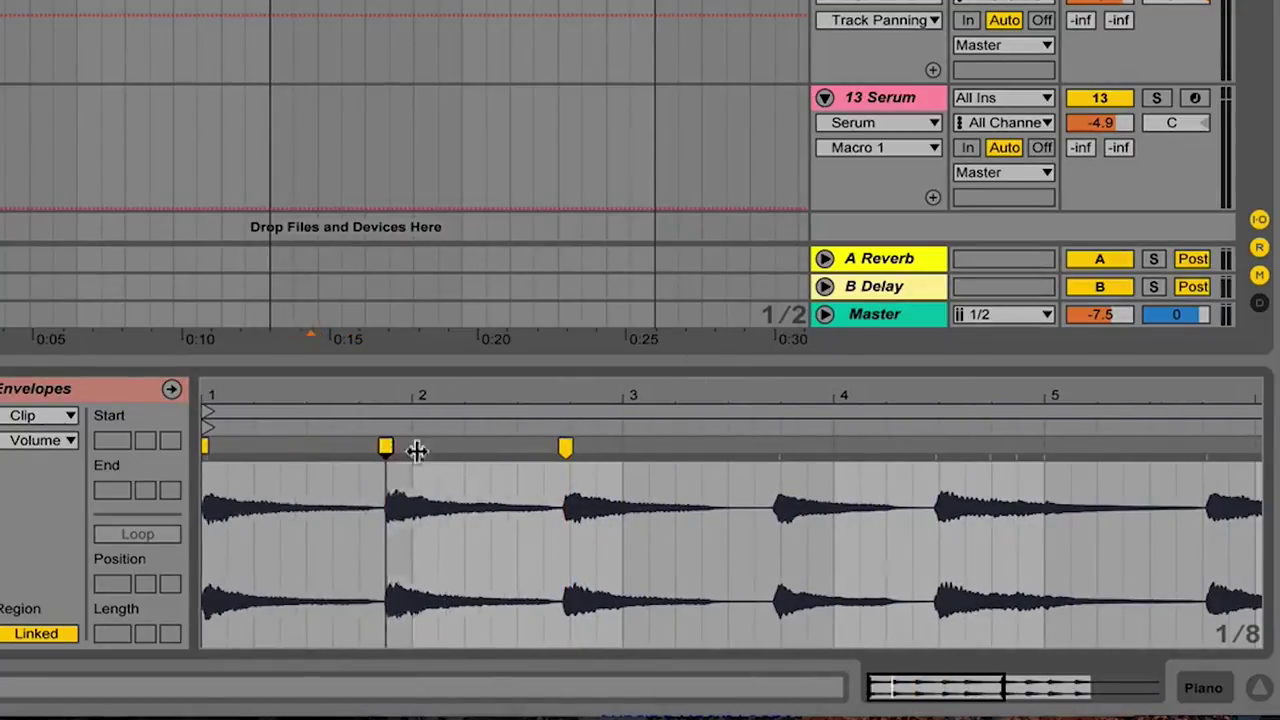
left_click(563, 417)
mouse_move(384, 443)
left_mouse_down()
mouse_move(404, 442)
mouse_move(379, 444)
left_mouse_up()
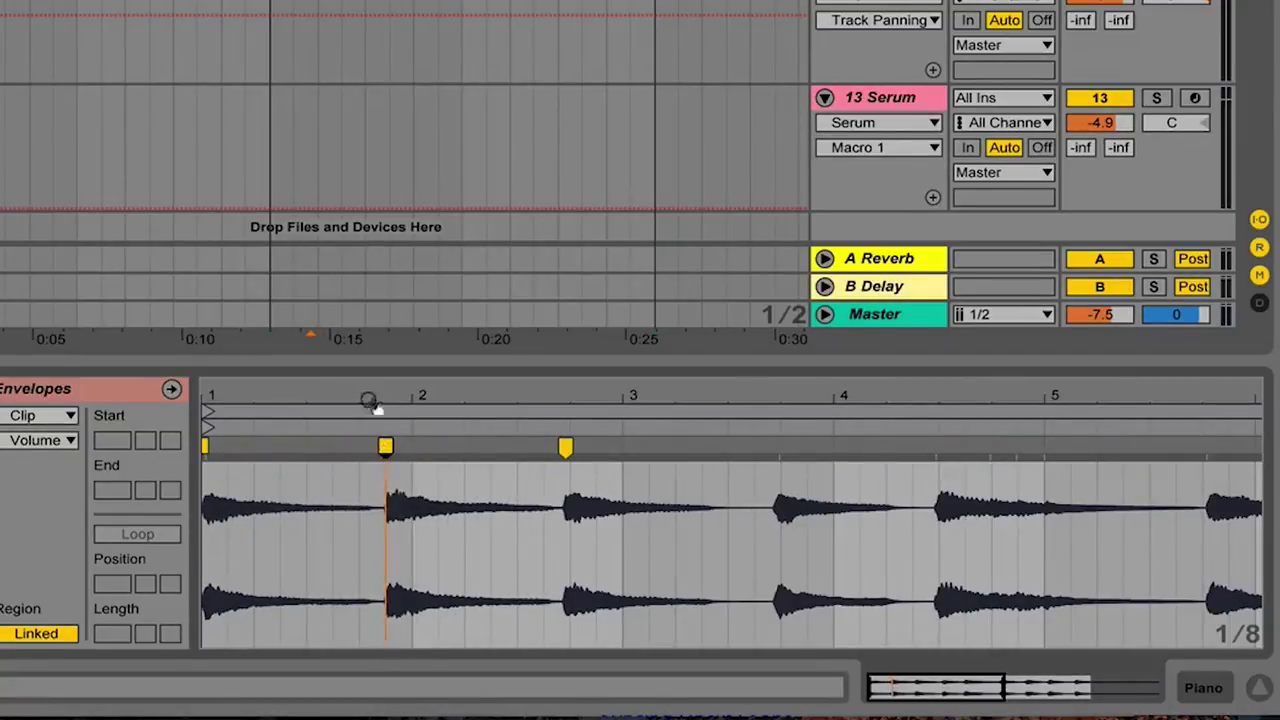
left_click_drag(372, 398, 508, 390)
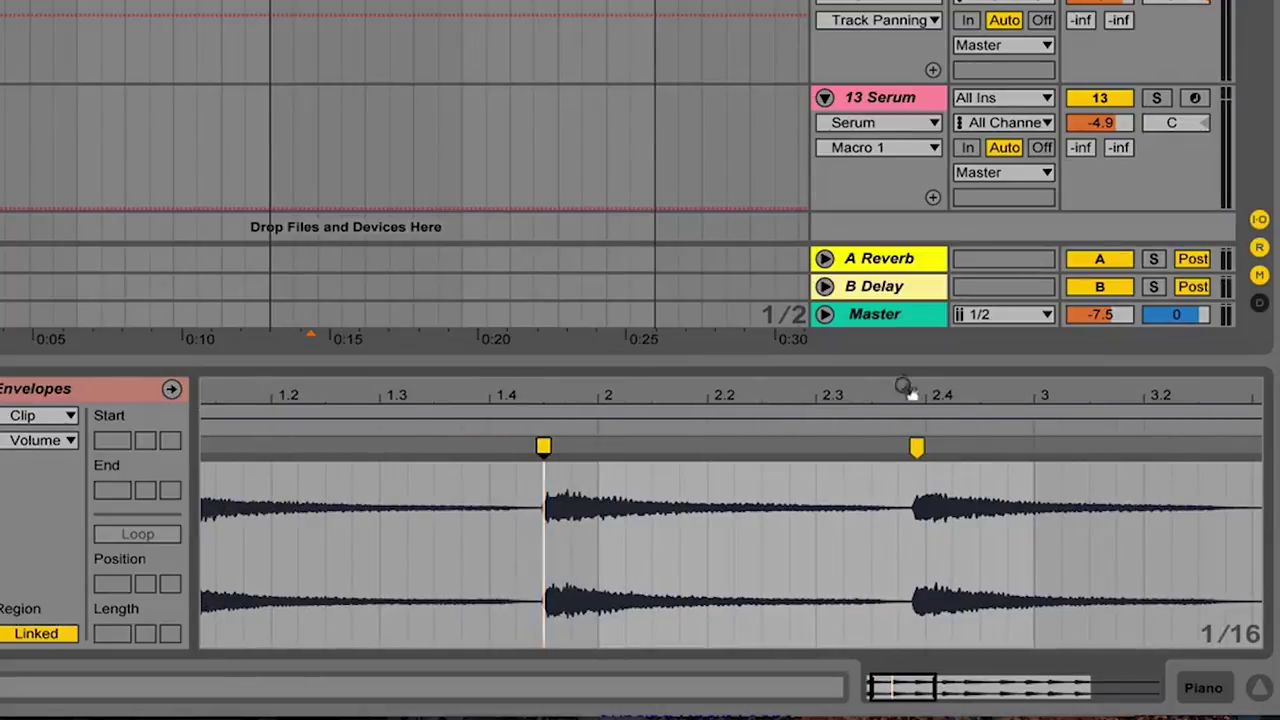
left_click_drag(910, 386, 702, 385)
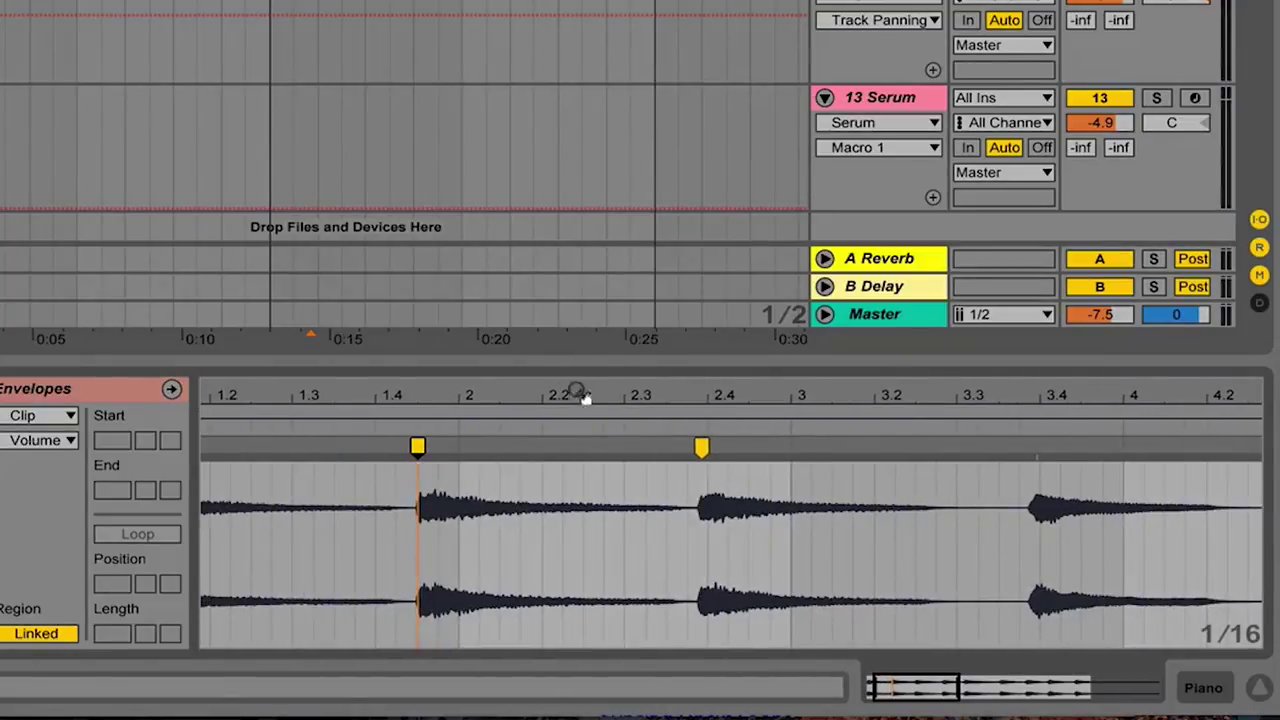
left_click_drag(571, 391, 425, 403)
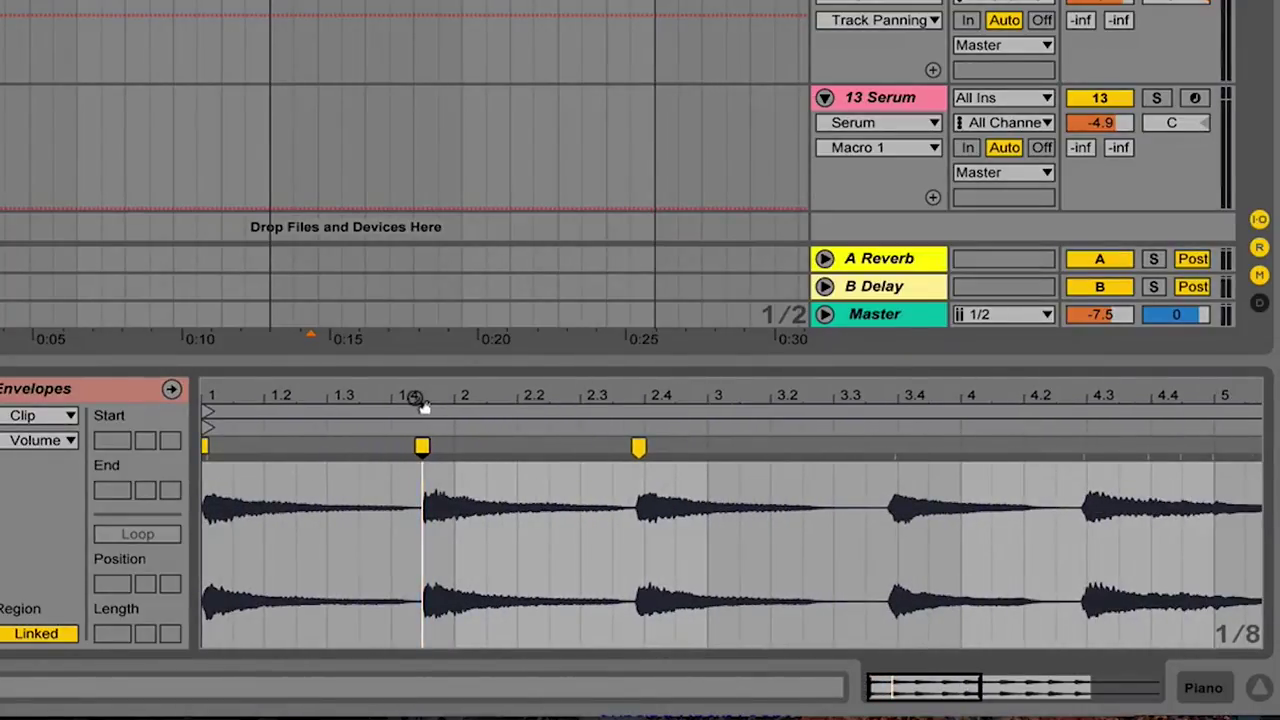
Step: Undo the second note's shift and the warp markers on the second and third piano notes
key("ctrl+z")
key("ctrl+z")
key("ctrl+z")
key("ctrl+z")
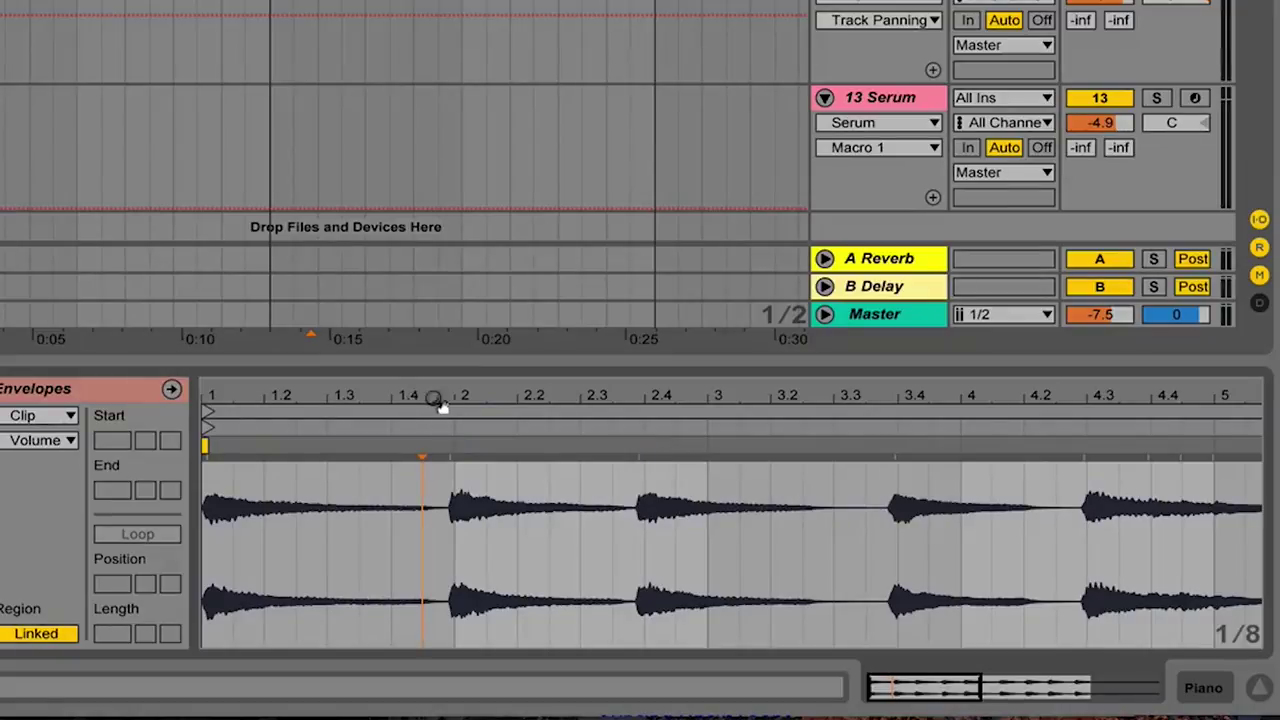
Step: Anchor the third piano note again with a warp marker on its attack just before beat 2.4
left_click_drag(424, 396, 586, 397)
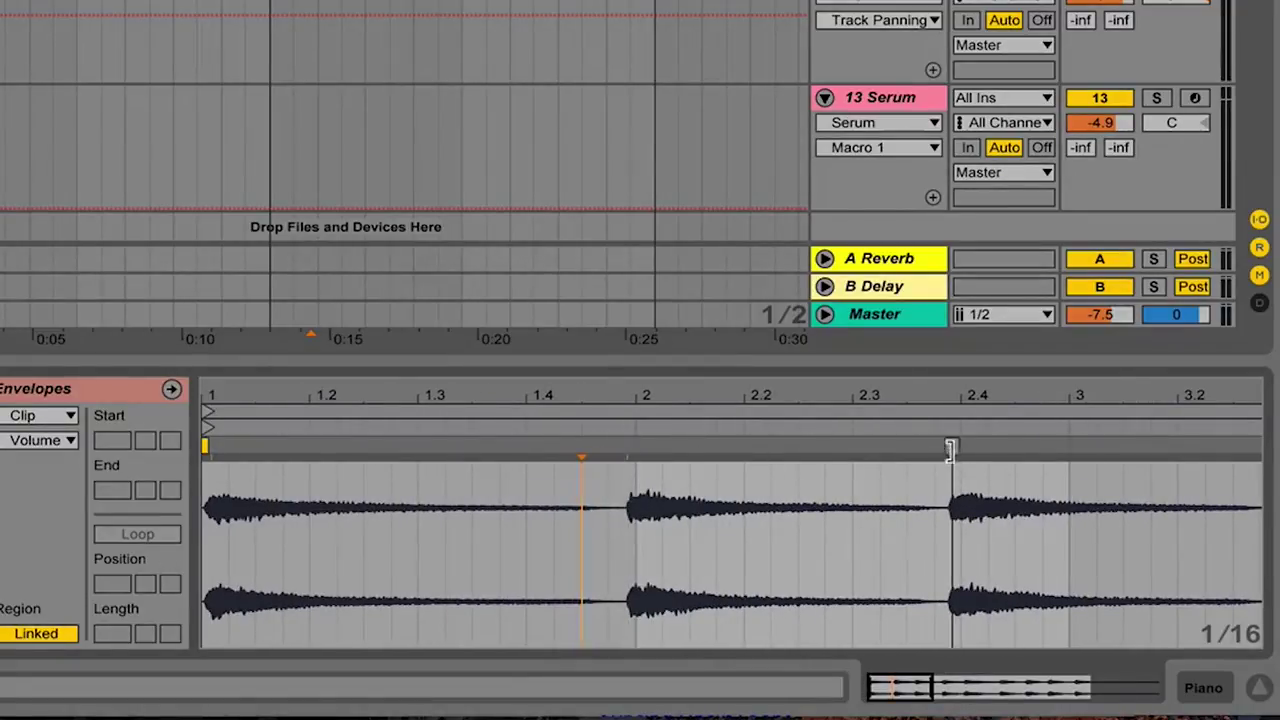
left_click_drag(974, 394, 918, 400)
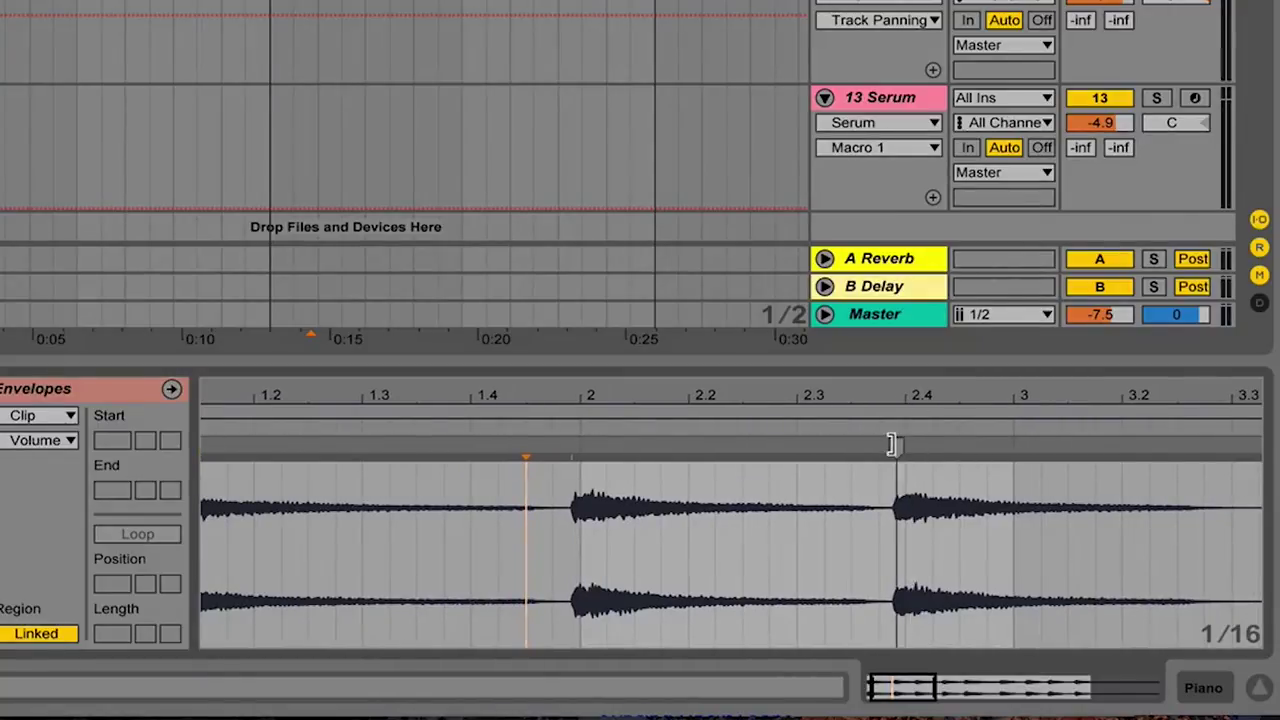
double_click(894, 444)
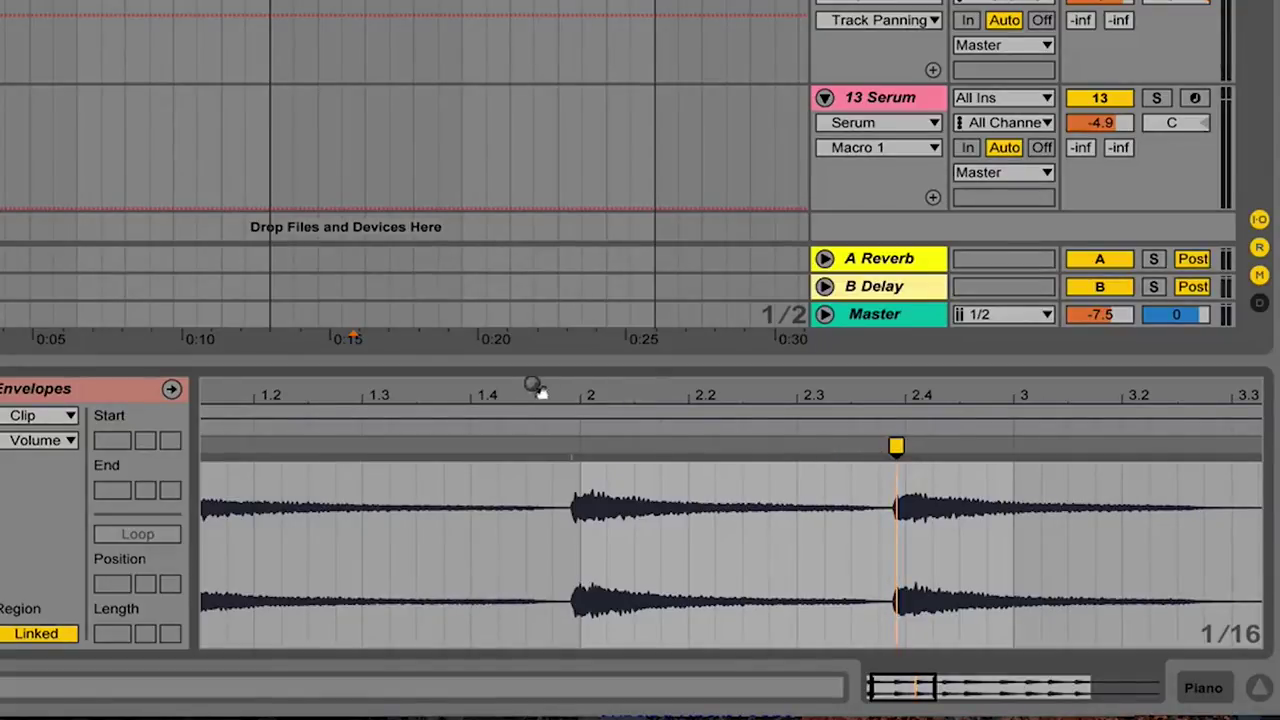
Step: Add a warp marker on the second piano note and shift the note earlier to 1.4, with the third note anchored
left_click_drag(530, 387, 586, 387)
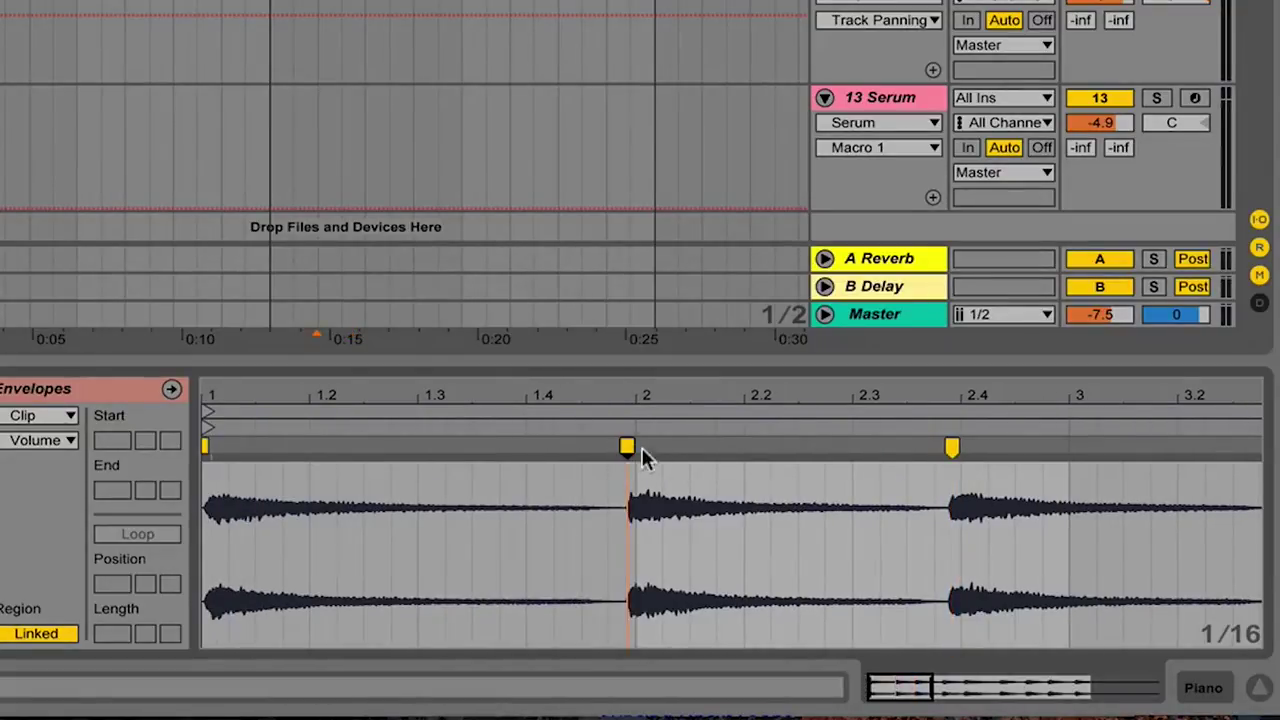
key("space")
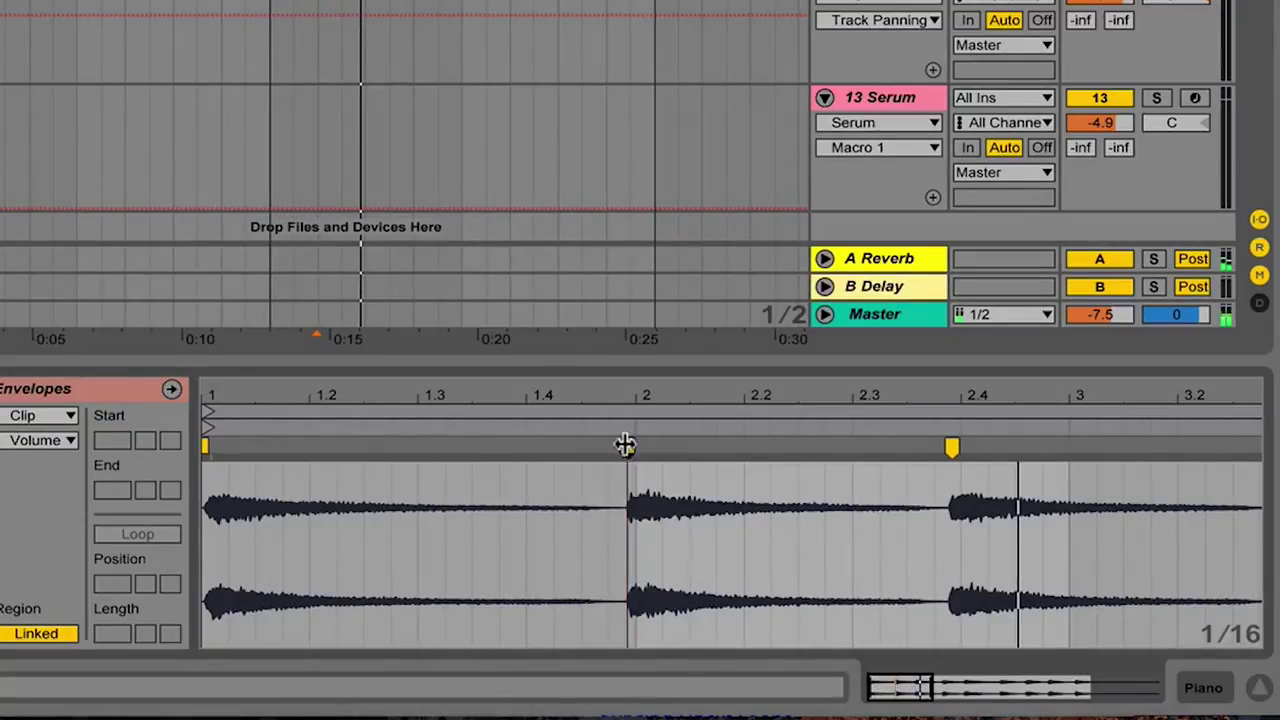
left_click_drag(624, 444, 531, 449)
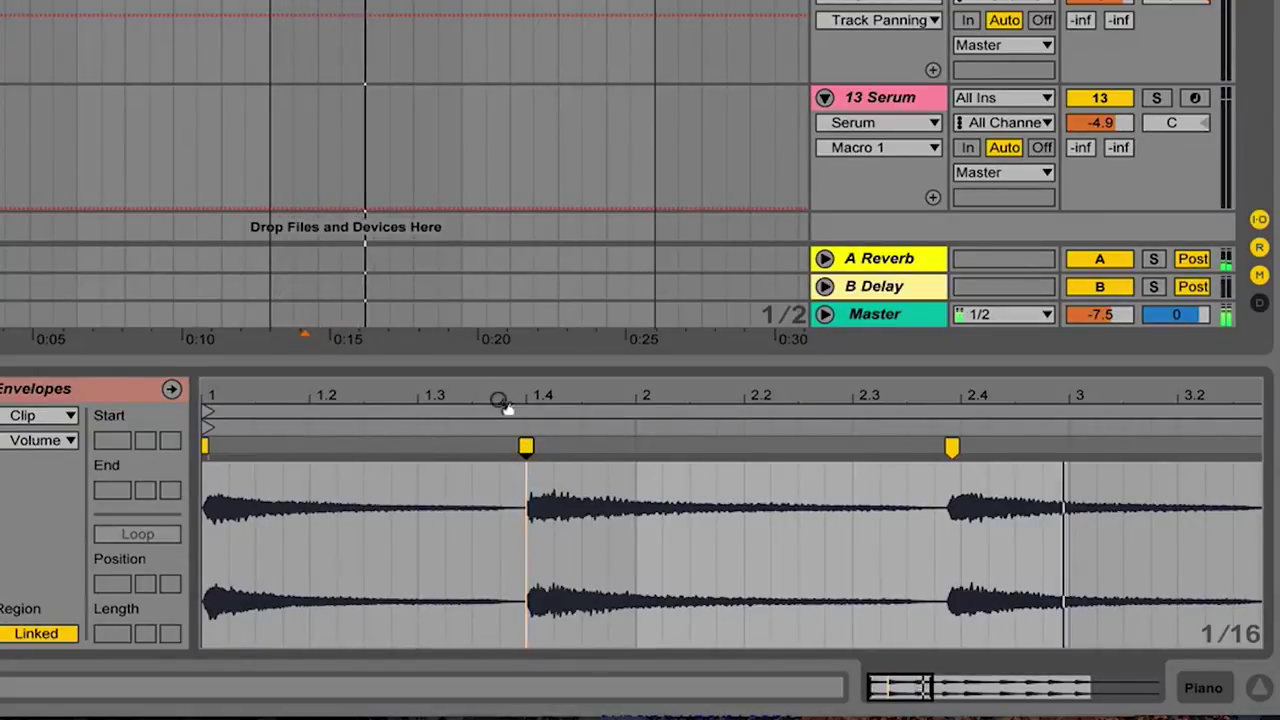
Step: Re-place the third piano note's warp marker exactly on its attack and align the note to beat 2.4
mouse_move(946, 417)
left_mouse_down()
mouse_move(838, 410)
mouse_move(829, 394)
mouse_move(801, 405)
left_mouse_up()
double_click(812, 446)
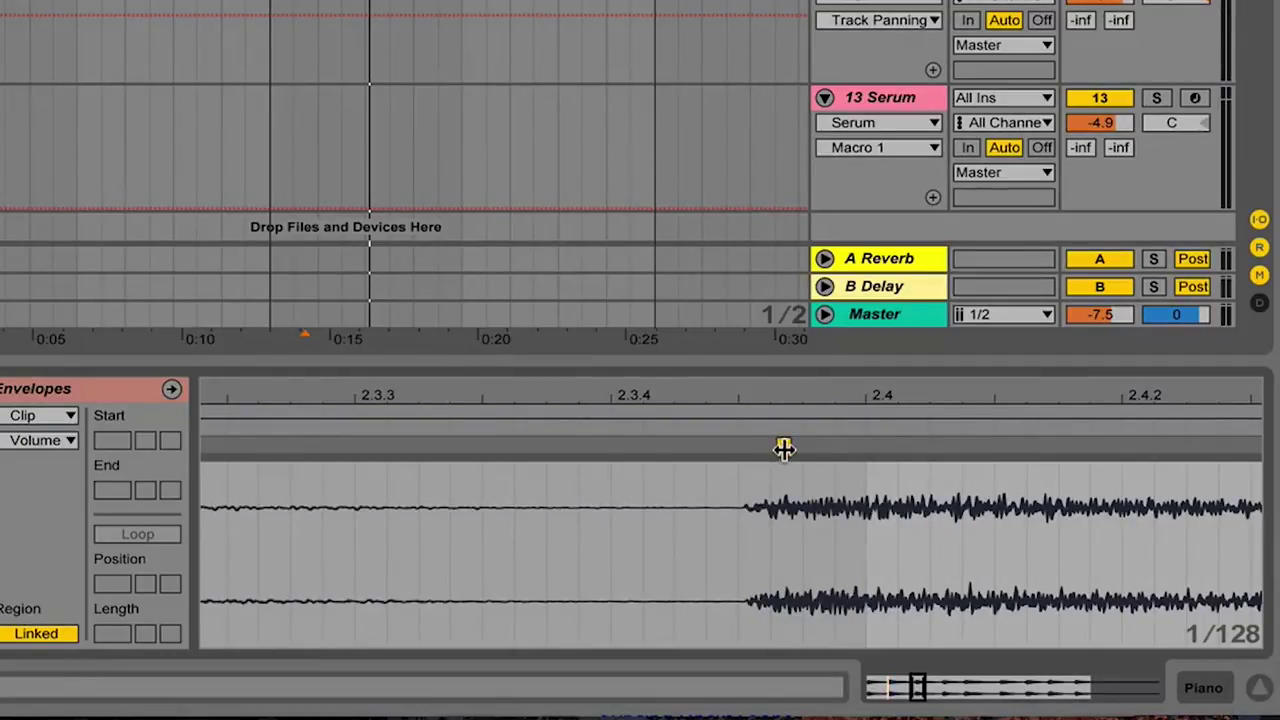
mouse_move(784, 447)
left_mouse_down()
mouse_move(766, 447)
mouse_move(801, 447)
mouse_move(760, 449)
left_mouse_up()
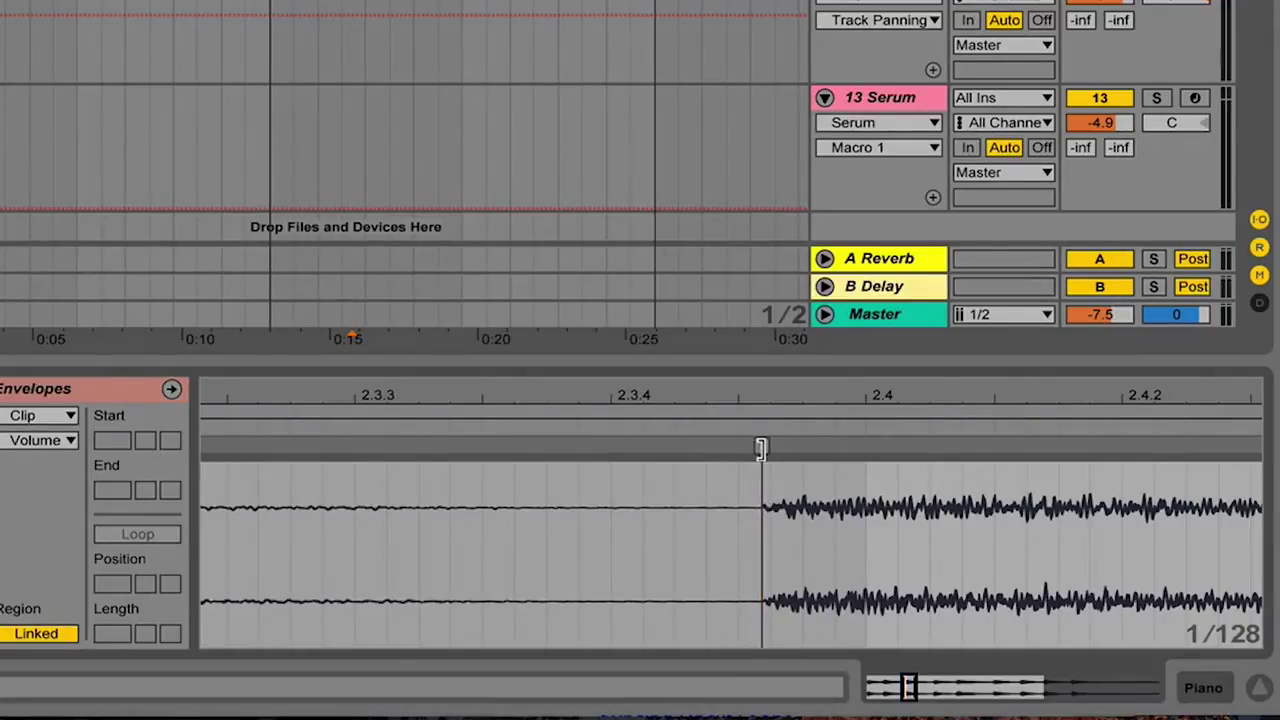
mouse_move(761, 445)
left_mouse_down()
mouse_move(794, 443)
mouse_move(766, 451)
left_mouse_up()
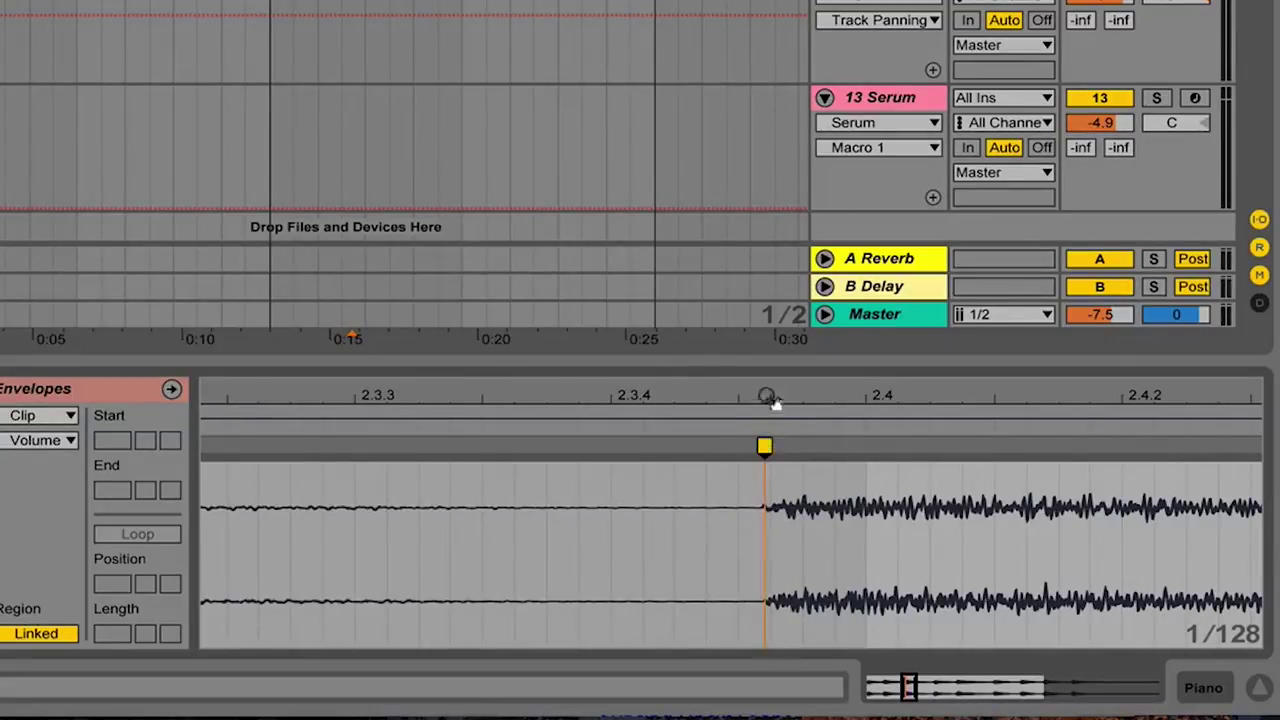
mouse_move(769, 398)
left_mouse_down()
mouse_move(769, 310)
mouse_move(750, 285)
mouse_move(747, 397)
left_mouse_up()
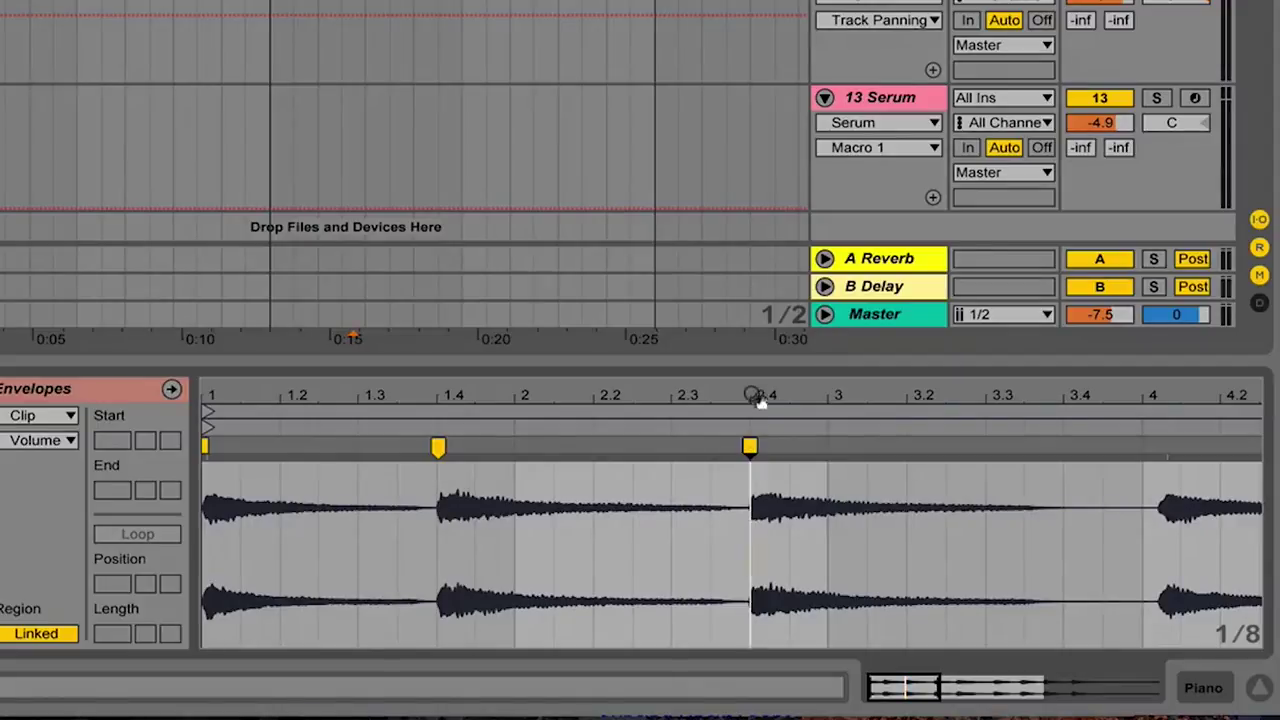
left_click_drag(754, 391, 744, 451)
Step: Play back the looped piano clip from its start to check the timing of the first notes
left_click_drag(748, 391, 627, 393)
left_click(378, 412)
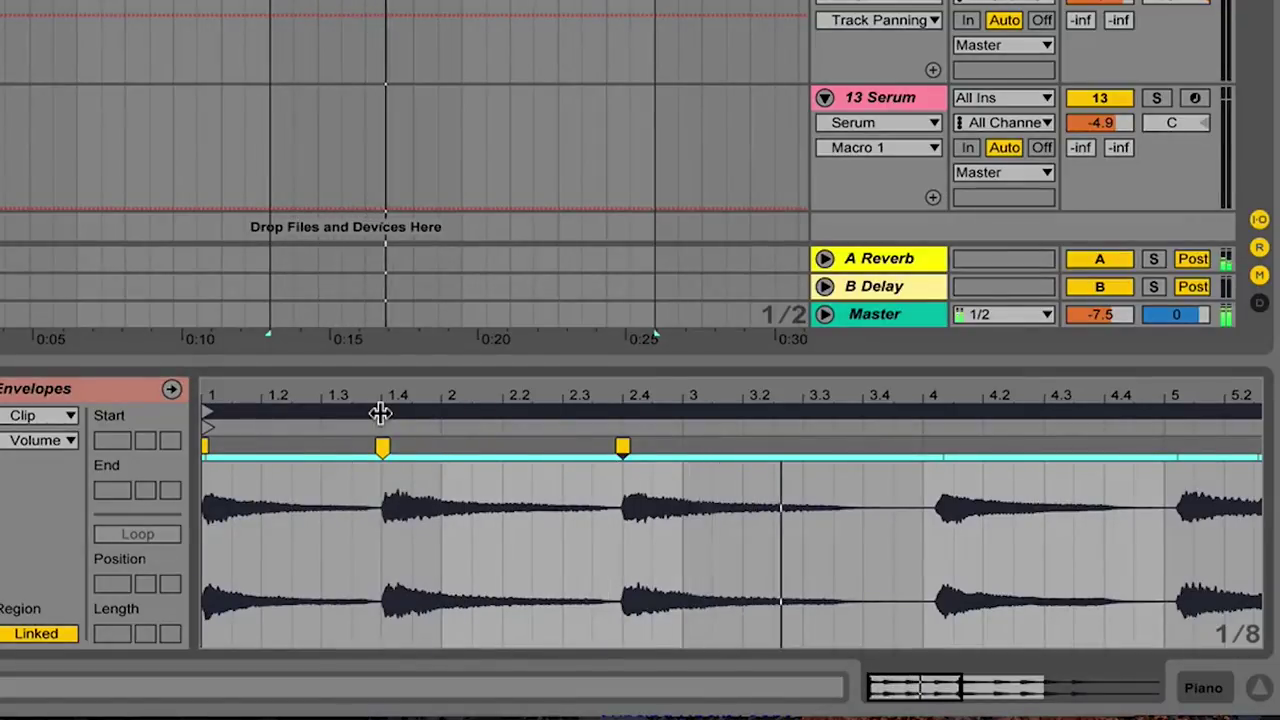
left_click_drag(862, 400, 520, 400)
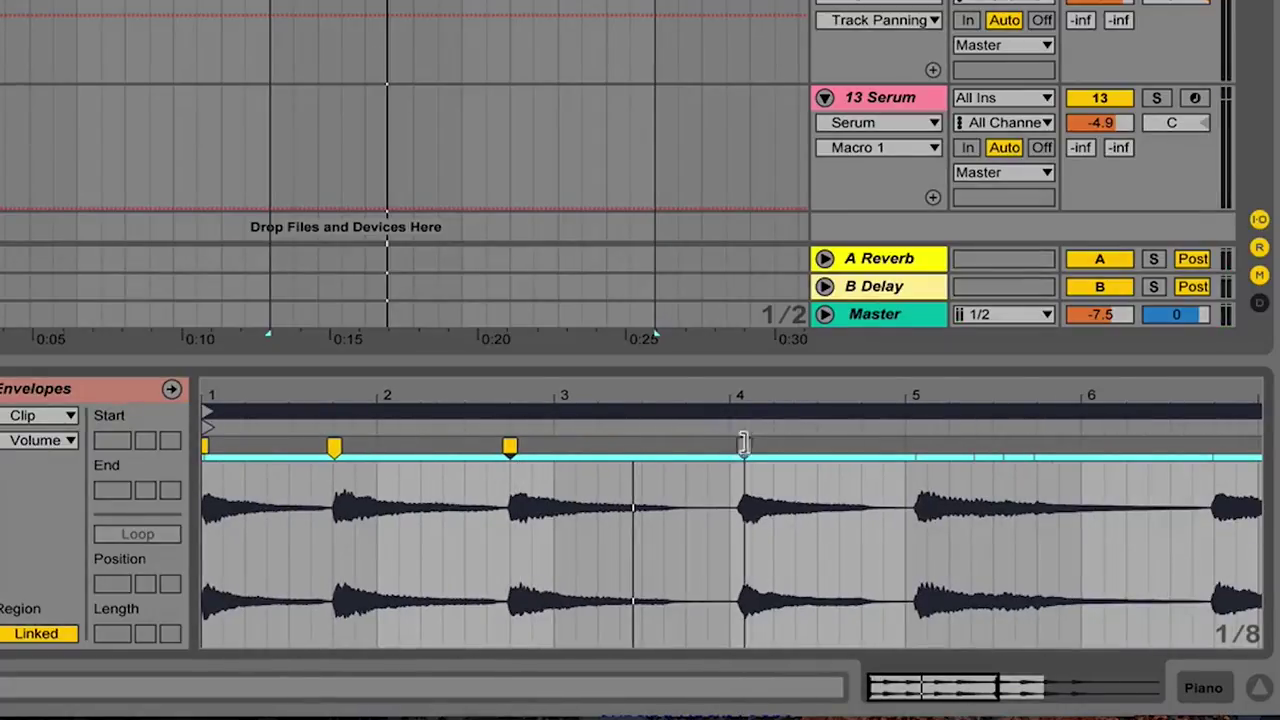
mouse_move(836, 390)
left_mouse_down()
mouse_move(836, 440)
mouse_move(838, 392)
left_mouse_up()
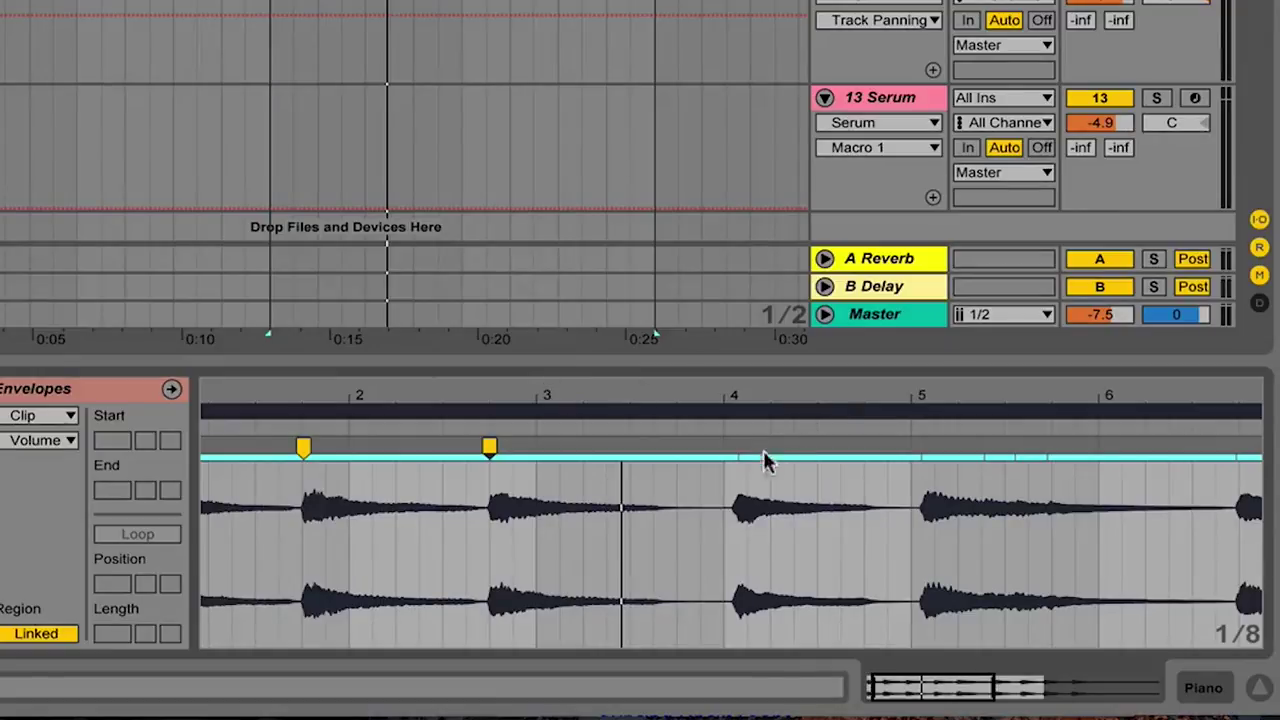
left_click_drag(742, 400, 710, 391)
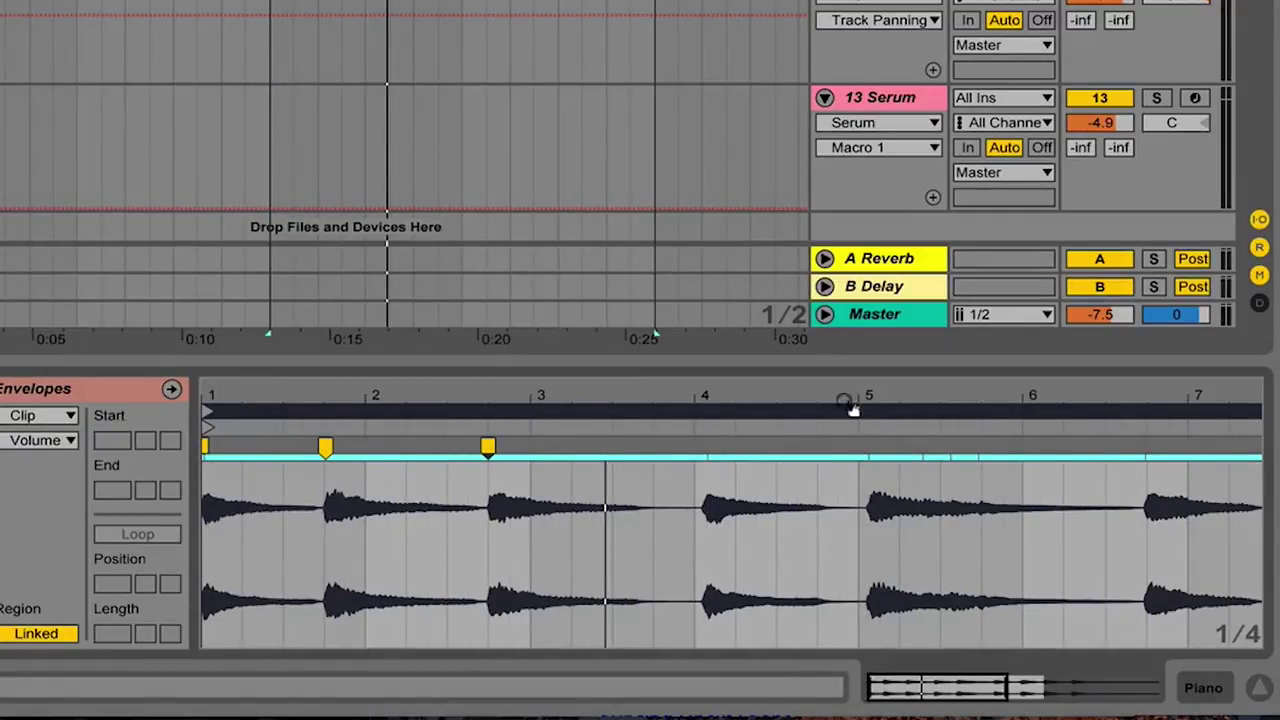
mouse_move(735, 388)
left_mouse_down()
mouse_move(734, 400)
mouse_move(714, 383)
mouse_move(738, 380)
mouse_move(476, 388)
left_mouse_up()
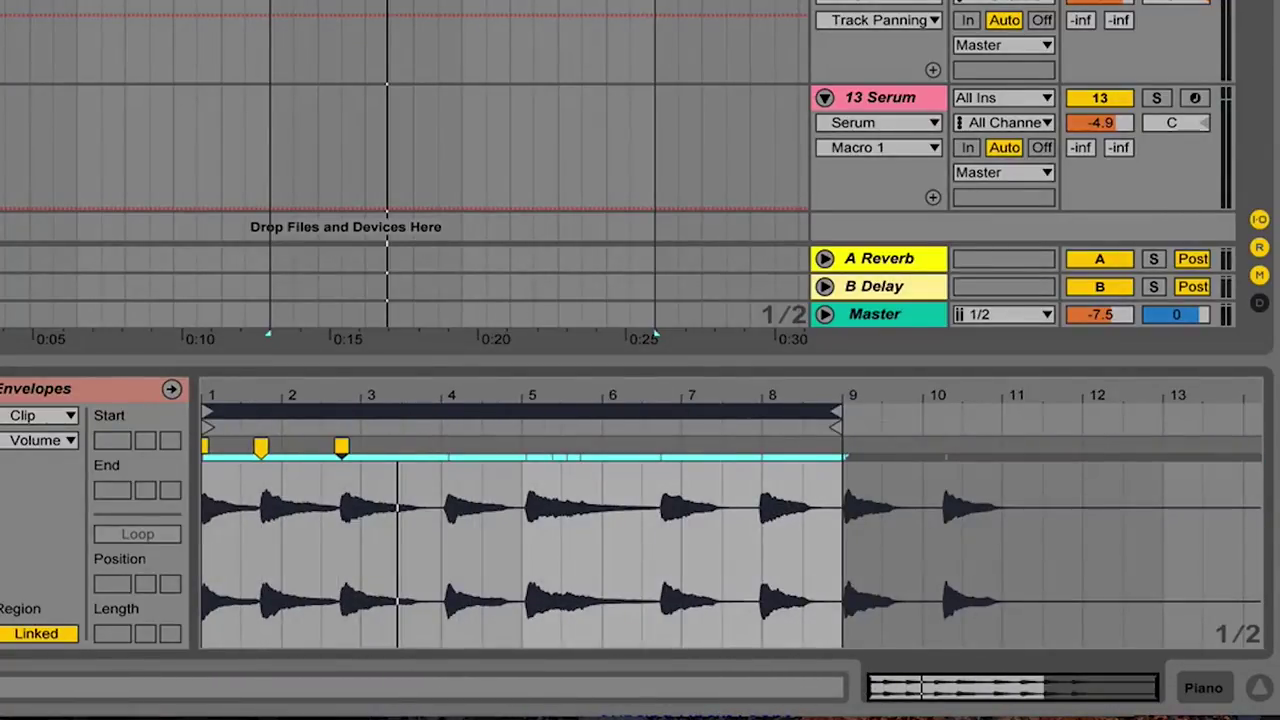
key("space")
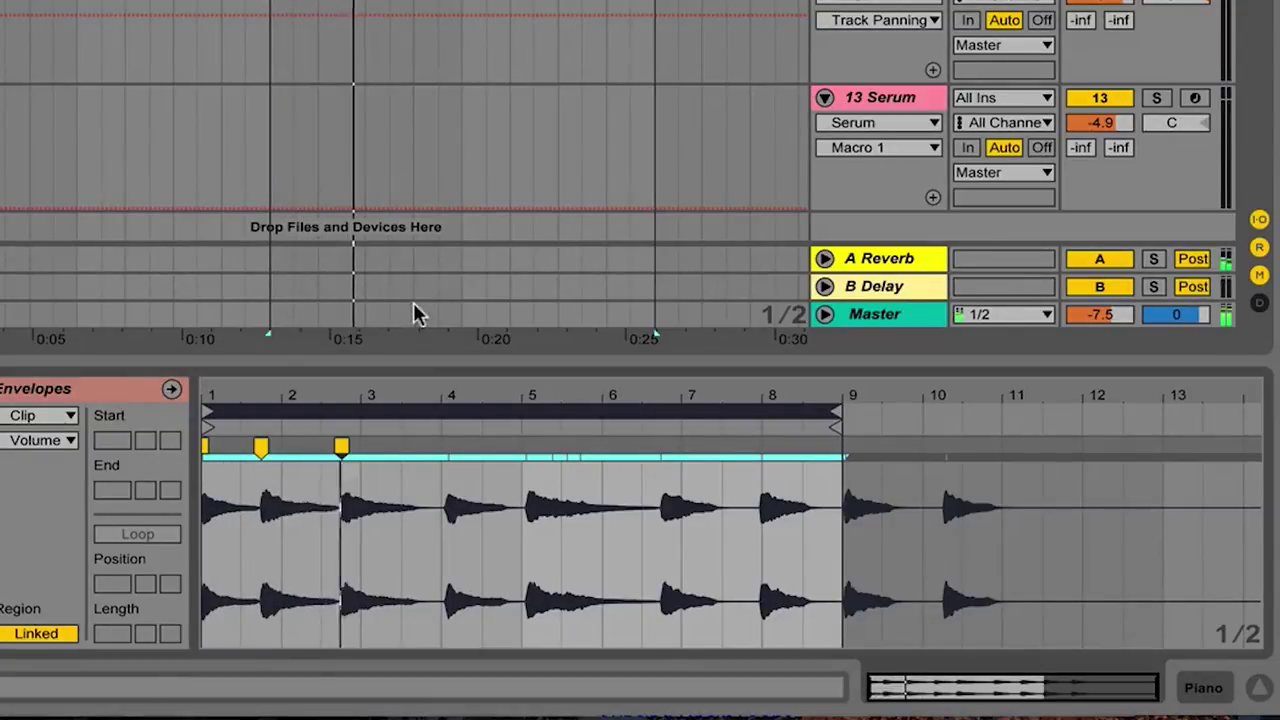
left_click_drag(421, 397, 543, 385)
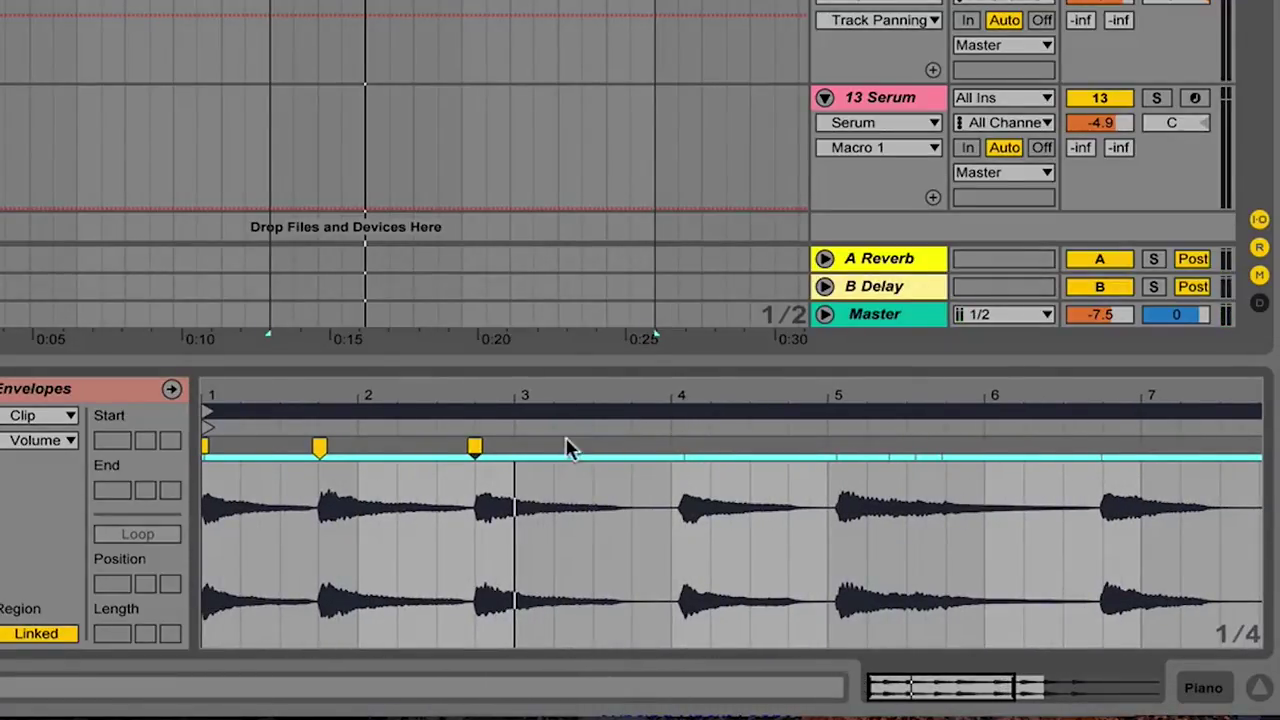
key("space")
Step: Add warp markers on the fourth and fifth piano notes, shift the fourth note earlier to 3.3, and audition it
double_click(836, 446)
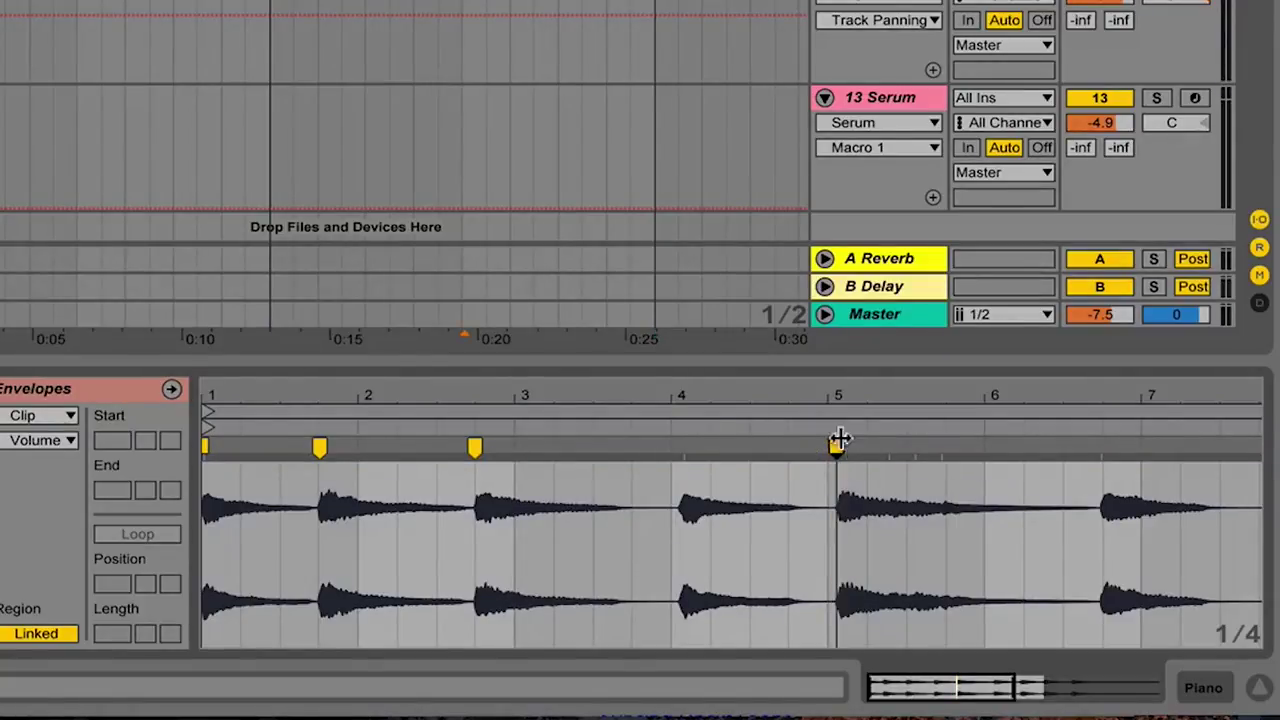
left_click(836, 444)
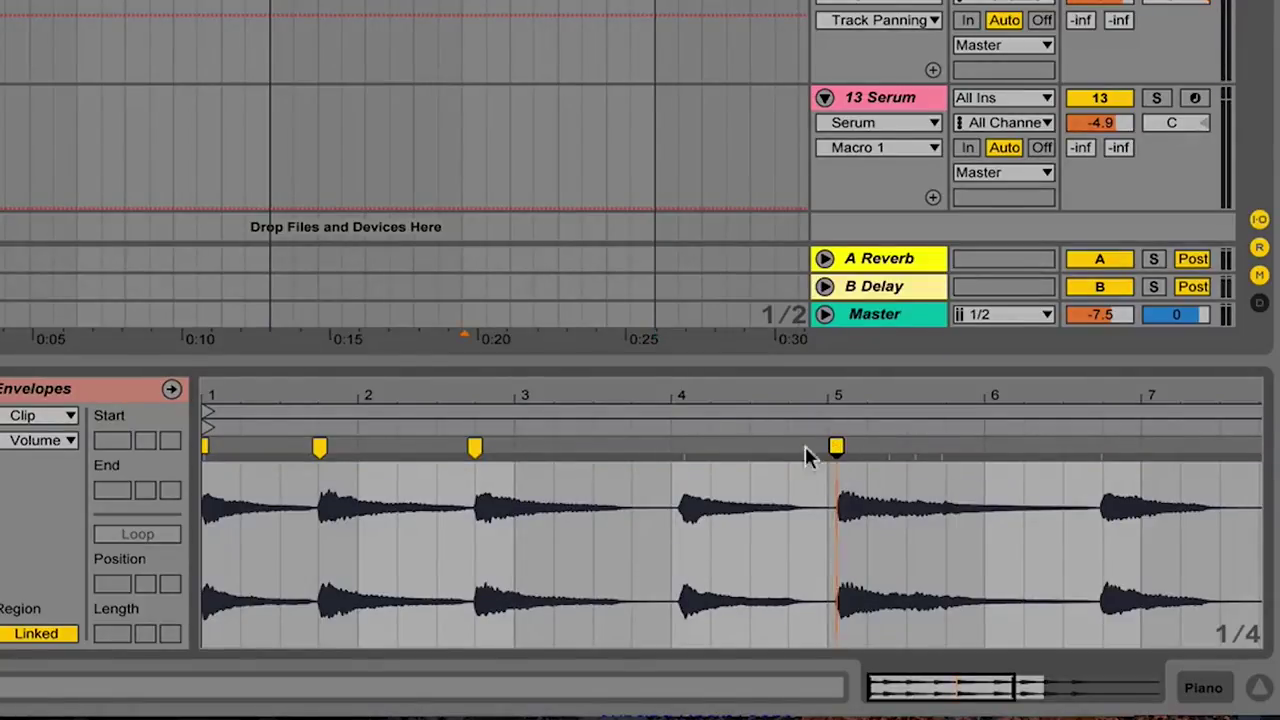
double_click(681, 444)
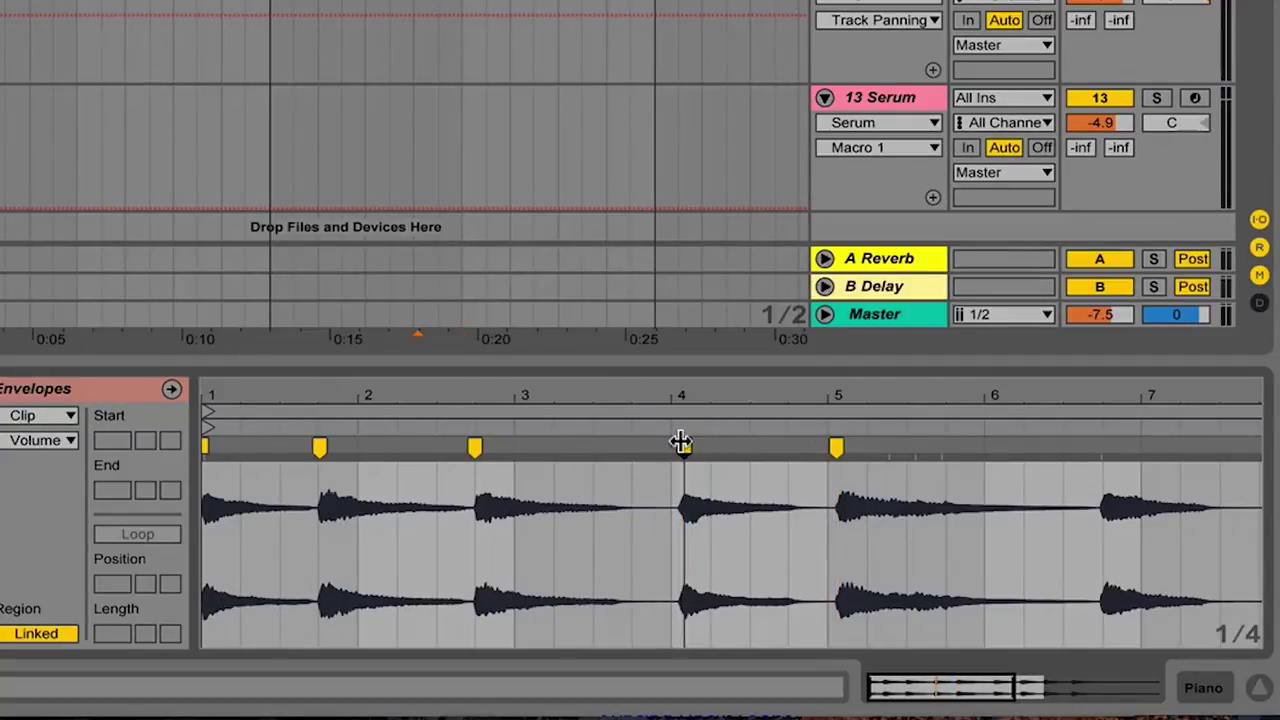
left_click_drag(681, 444, 594, 443)
key("space")
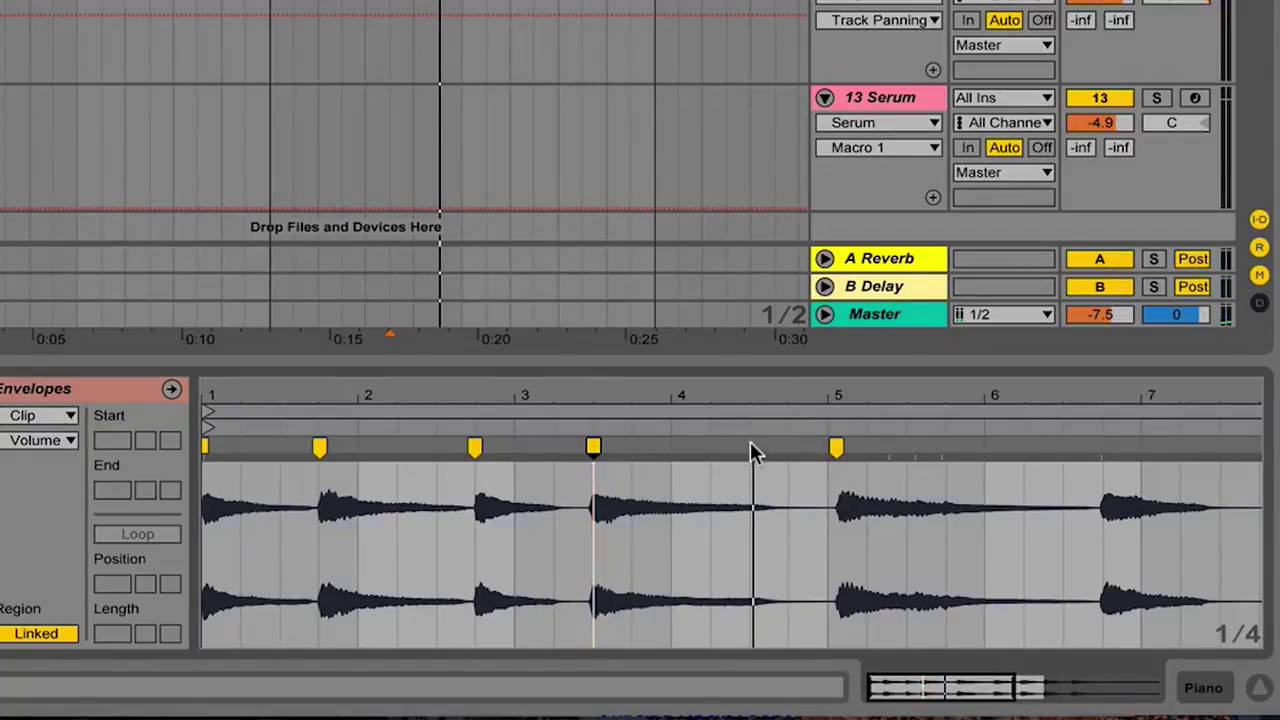
Step: Anchor the sixth piano note with a warp marker just before bar 7 and shift the fifth note earlier to 4.3
double_click(1096, 446)
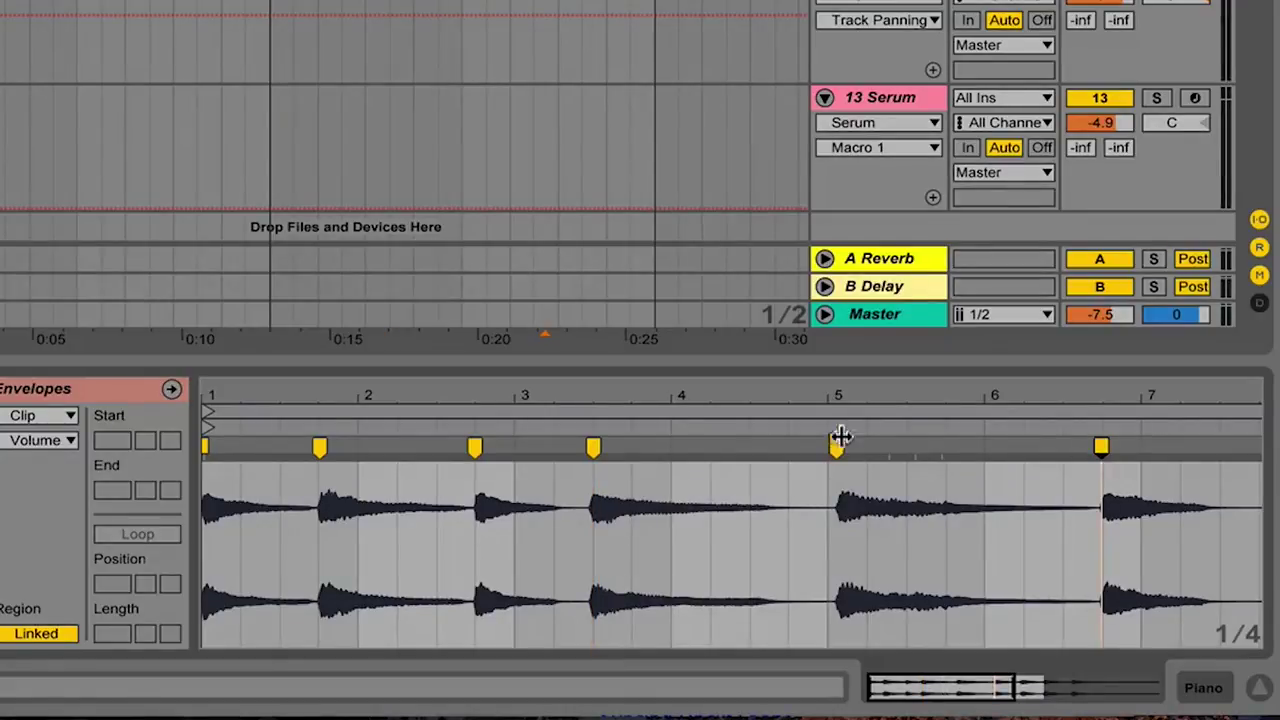
left_click_drag(834, 446, 762, 450)
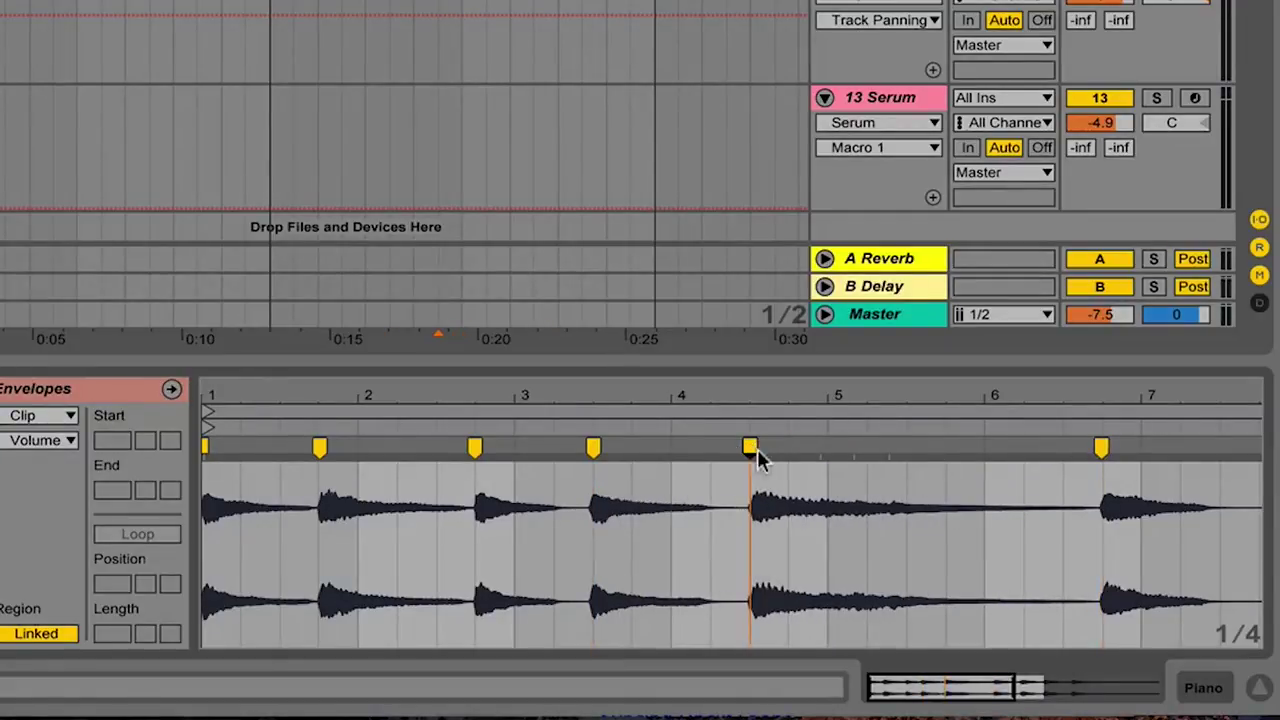
key("space")
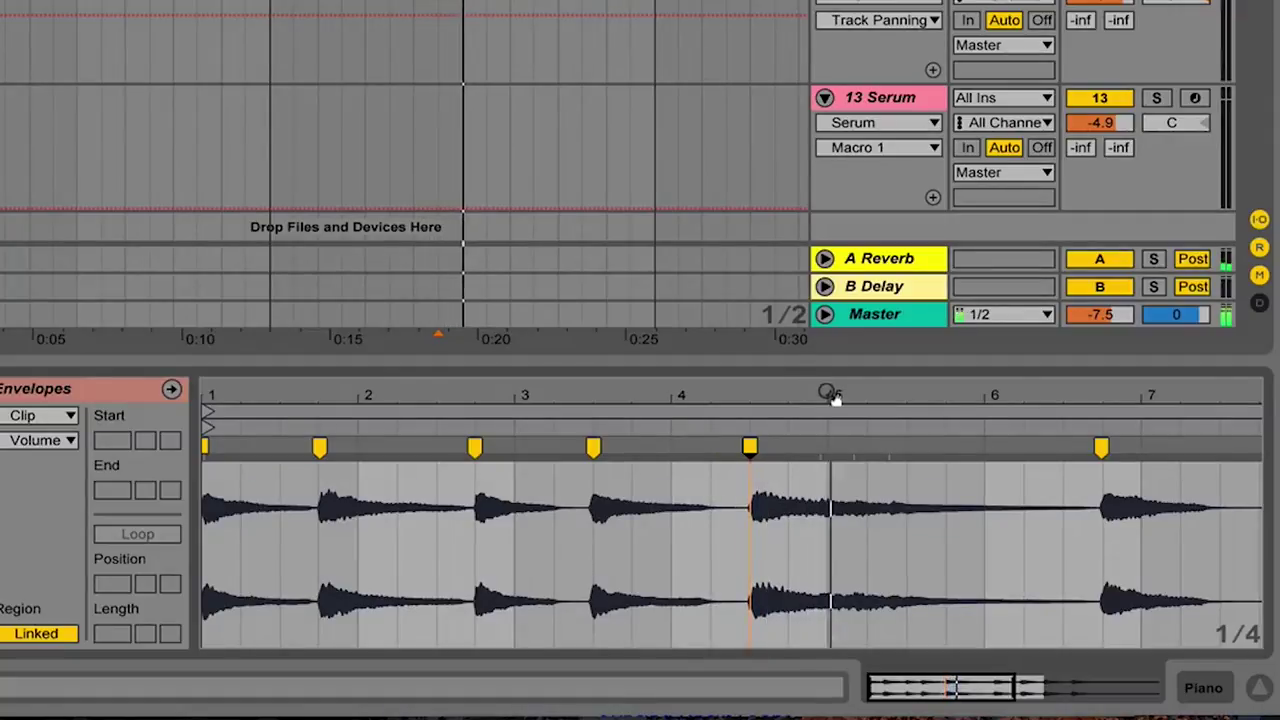
Step: Add warp markers on the three small transients following the fifth note's attack, aligning them to 4.4, 4.4.3 and 5
left_click_drag(830, 393, 813, 455)
left_click_drag(969, 394, 871, 395)
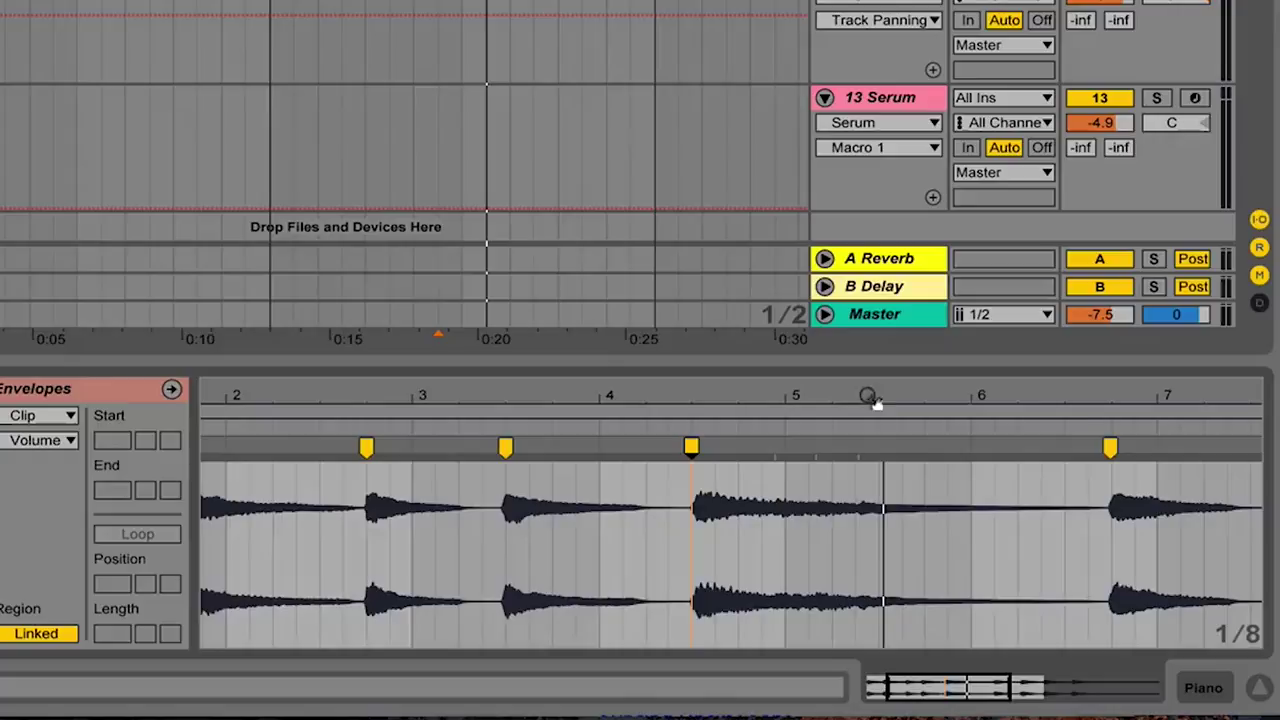
double_click(739, 447)
double_click(781, 447)
mouse_move(772, 447)
left_mouse_down()
mouse_move(759, 447)
mouse_move(788, 448)
left_mouse_up()
double_click(814, 448)
left_click_drag(764, 405, 543, 405)
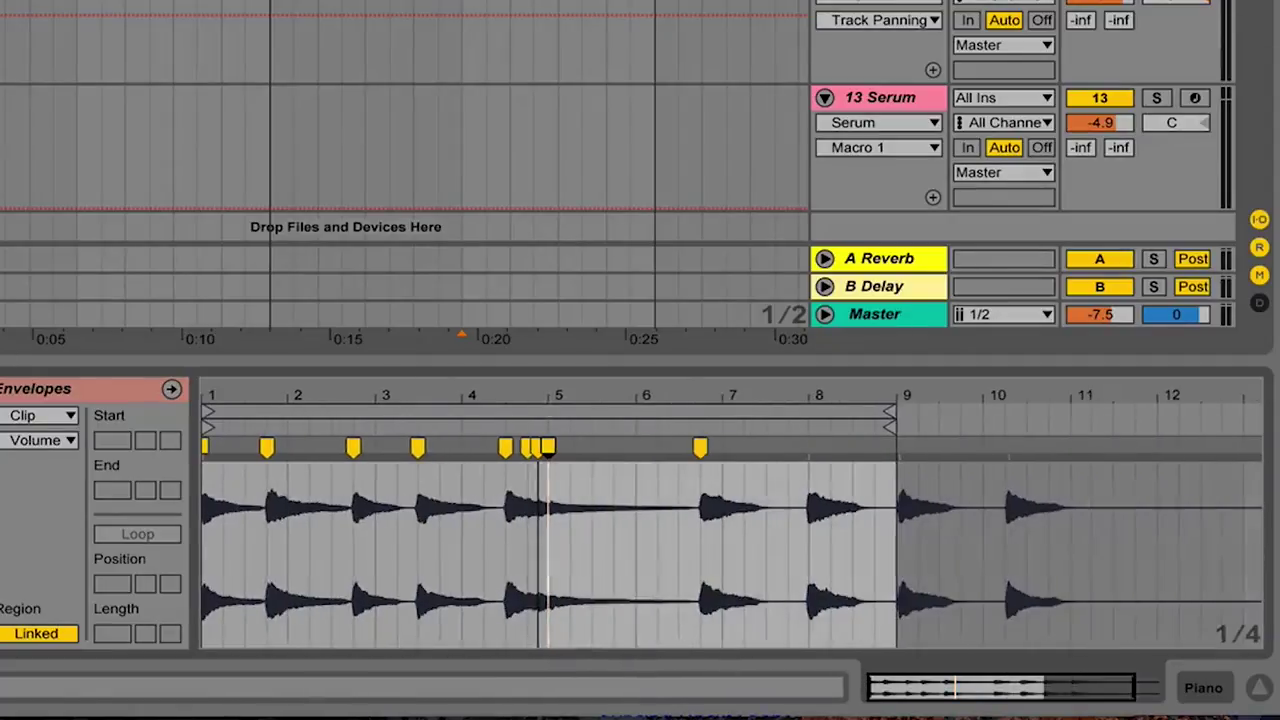
Step: Play the looped piano clip again to check the retimed notes up to the fifth note's small transients
left_click(398, 405)
key("space")
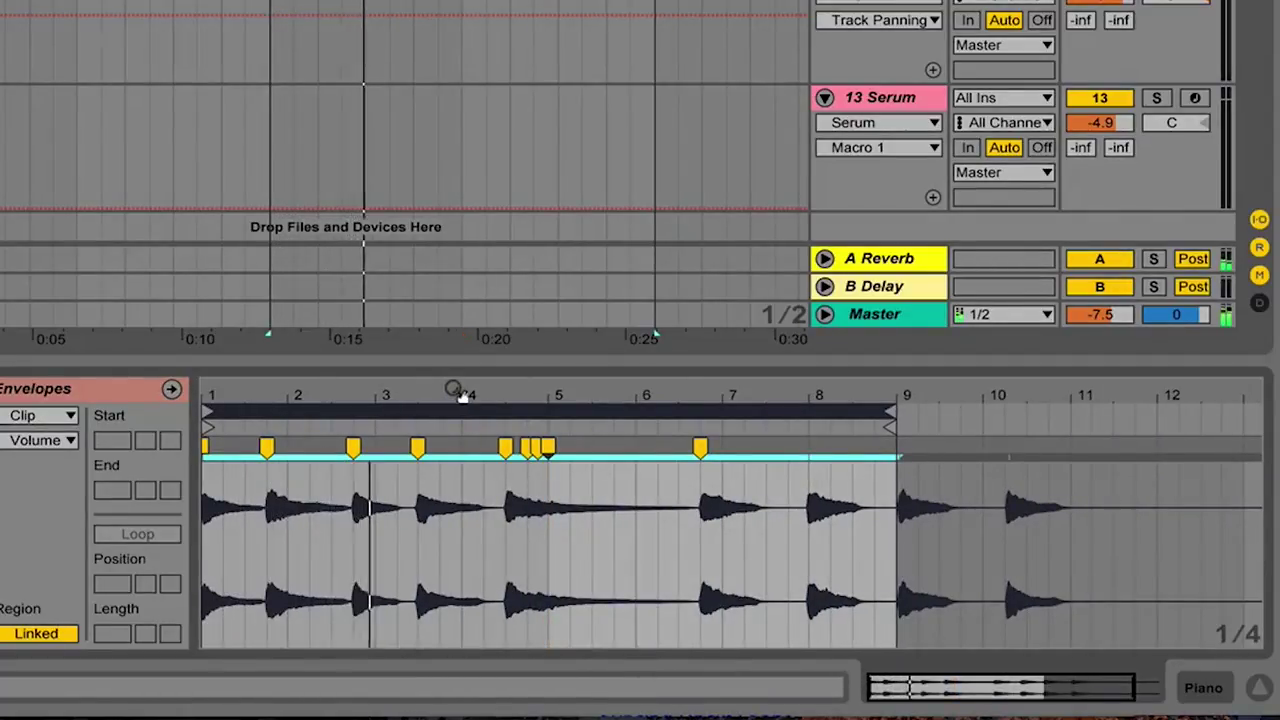
left_click_drag(515, 384, 359, 425)
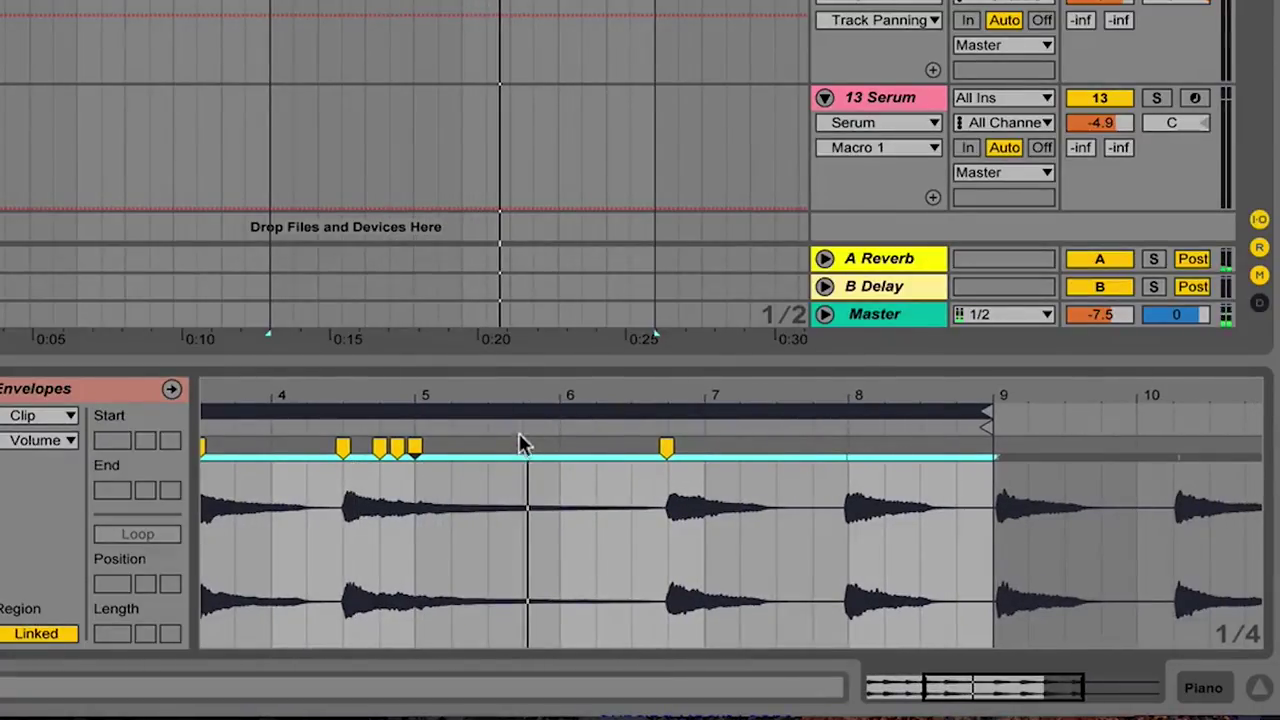
Step: Anchor the seventh piano note with a warp marker near bar 8, shift the sixth note earlier to 5.4, and audition it
double_click(846, 447)
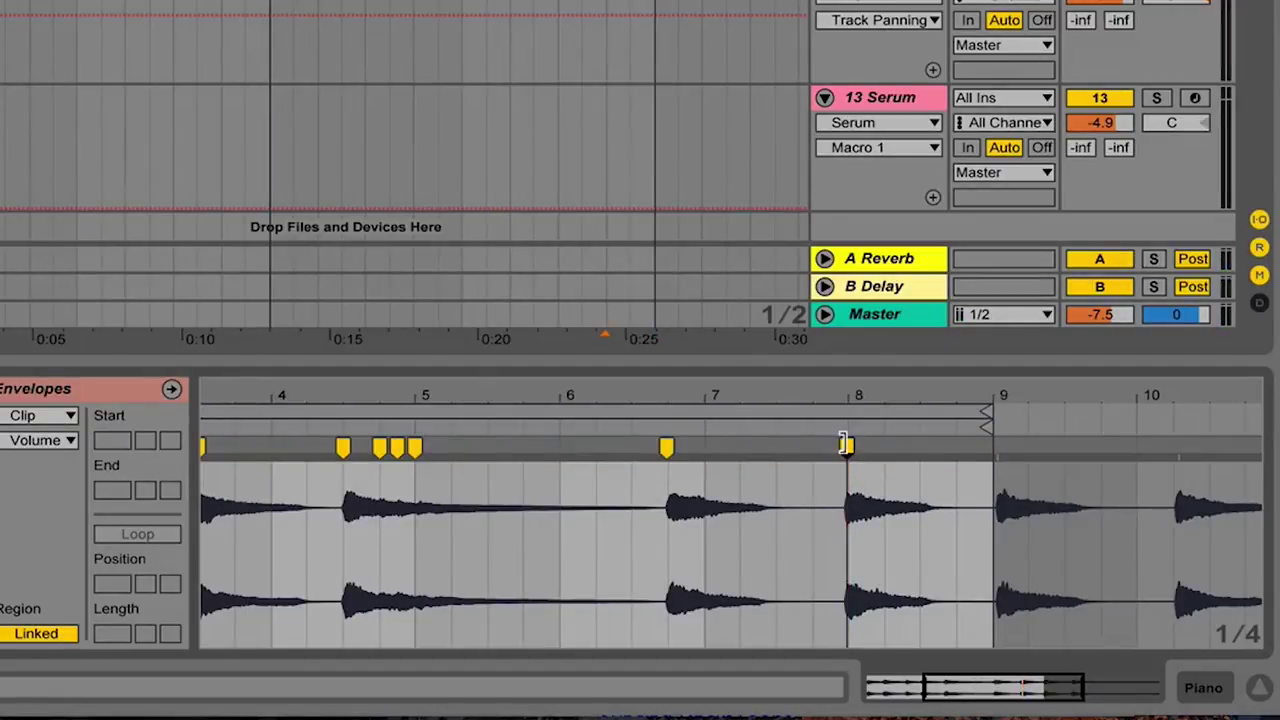
left_click_drag(668, 447, 531, 447)
left_click(338, 428)
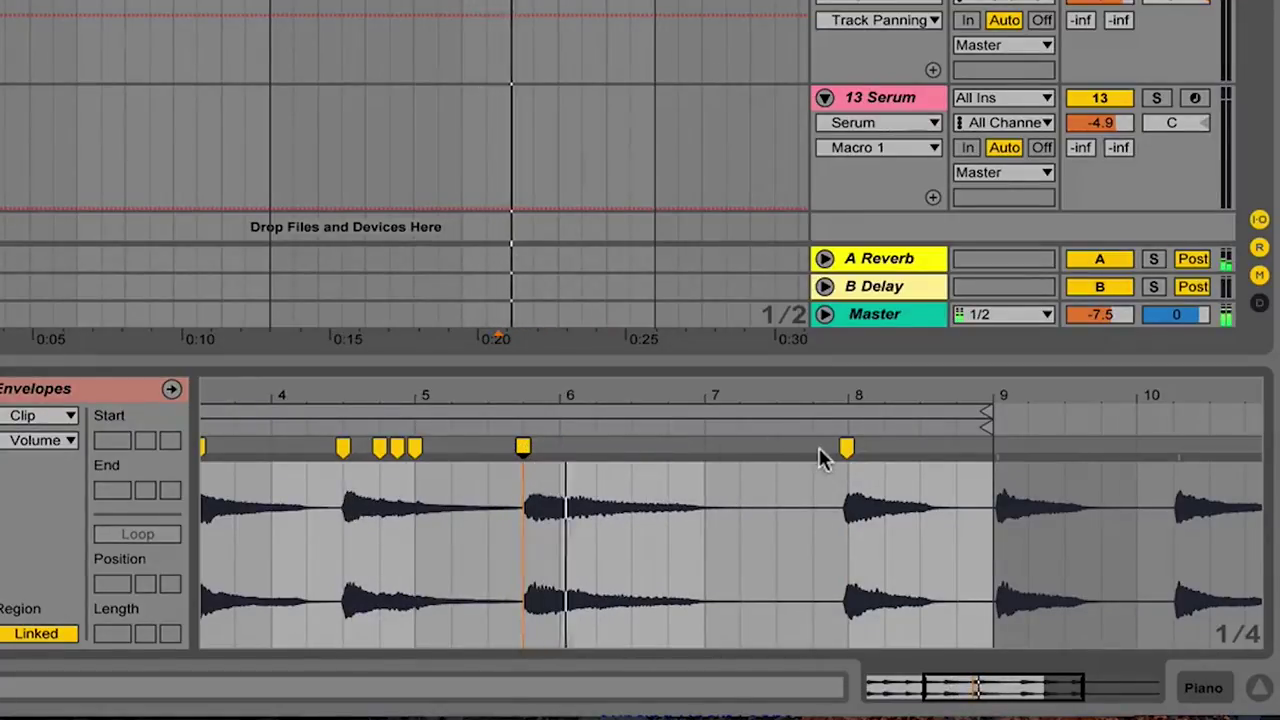
key("space")
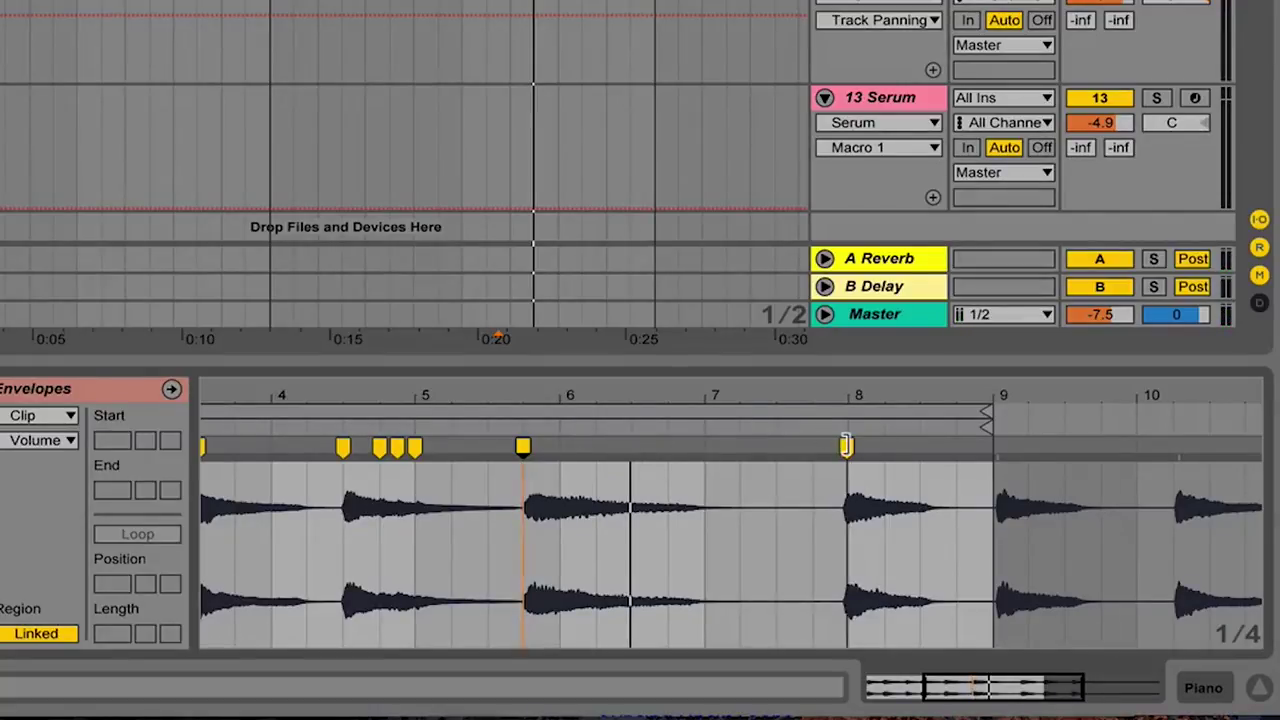
Step: Shift the seventh piano note earlier to 6.3 with its warp marker and audition the result
left_click(846, 446)
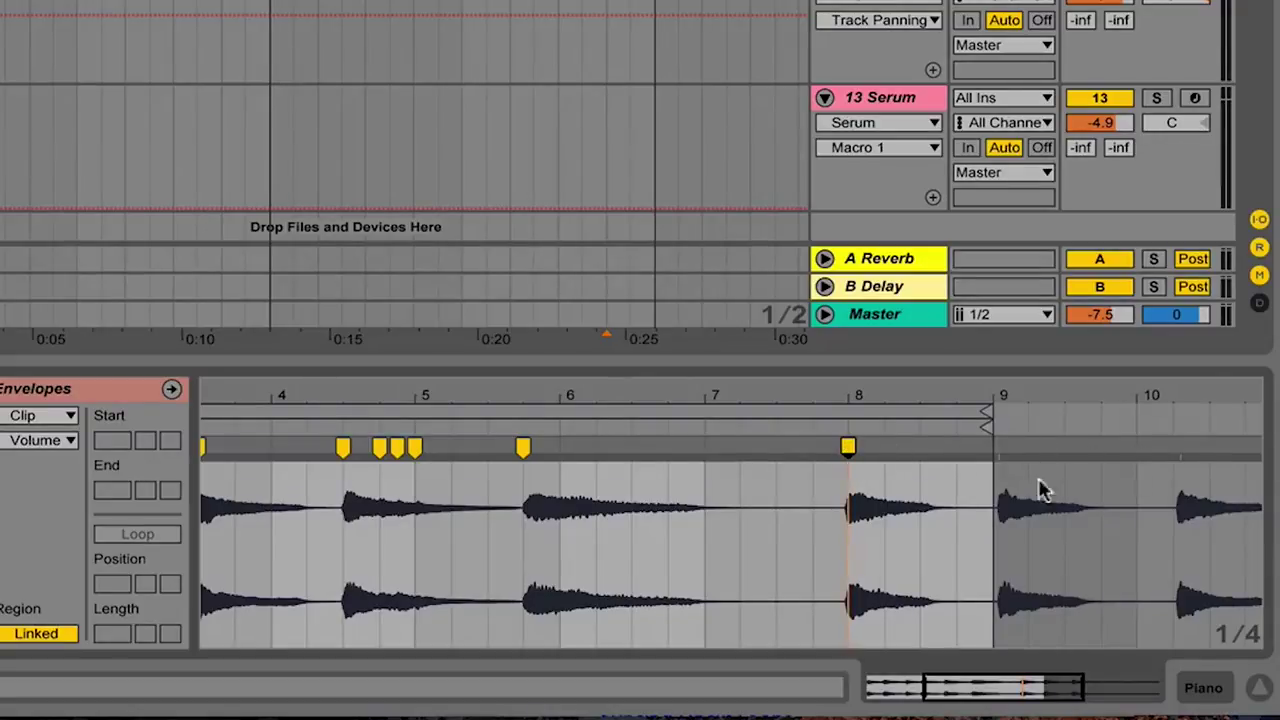
left_click(848, 443)
left_click_drag(846, 443, 640, 447)
left_click(340, 424)
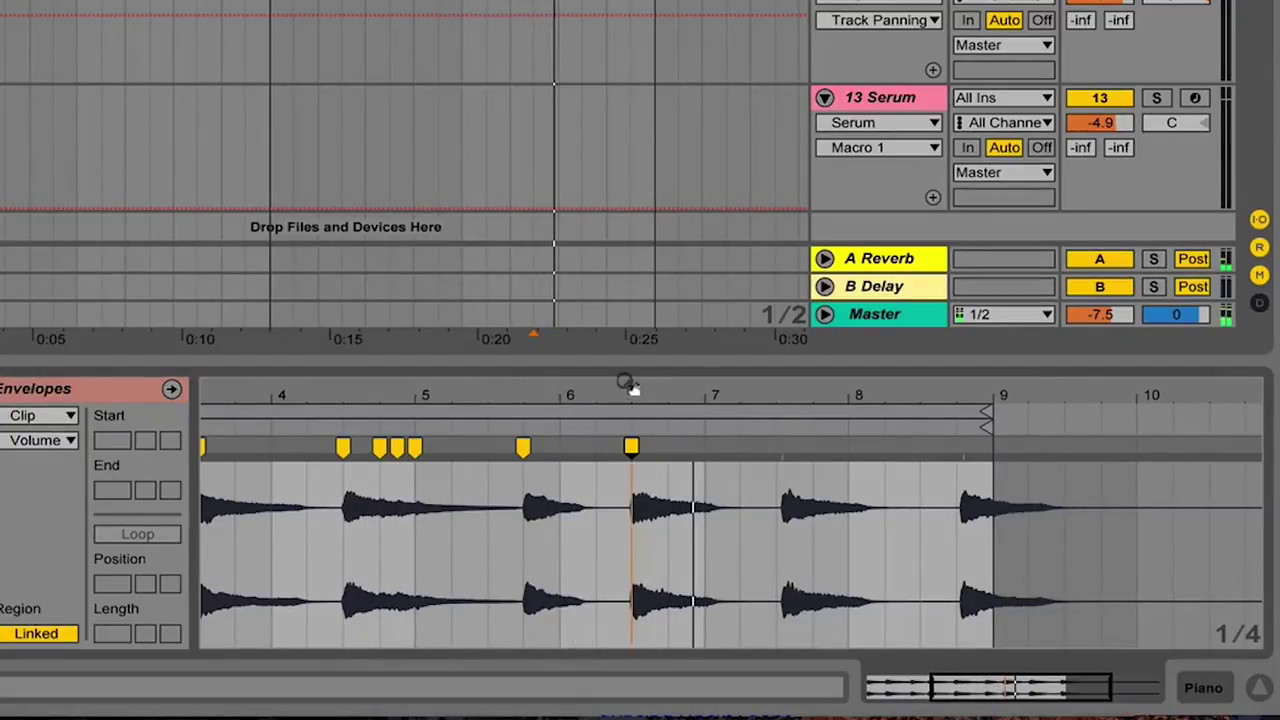
Step: Add a warp marker at 6.1.3 in the decaying tail between the sixth and seventh piano notes
left_click_drag(628, 386, 628, 398)
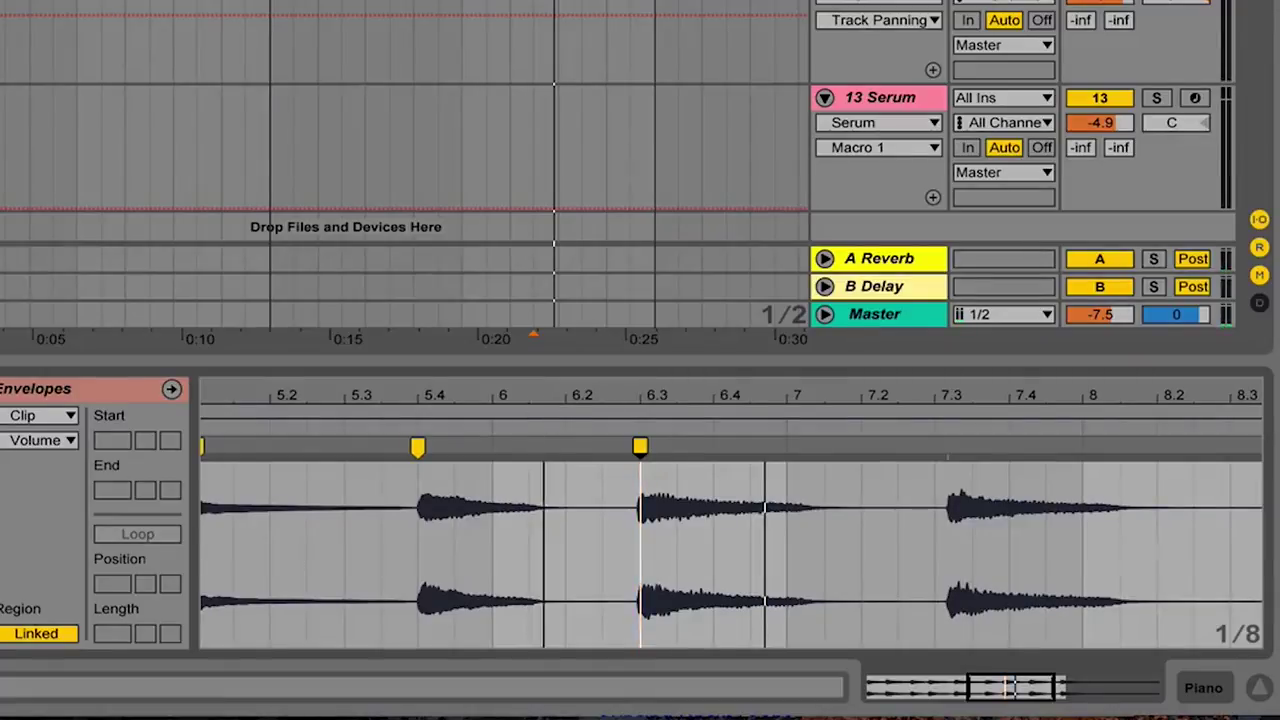
left_click_drag(535, 414, 517, 434)
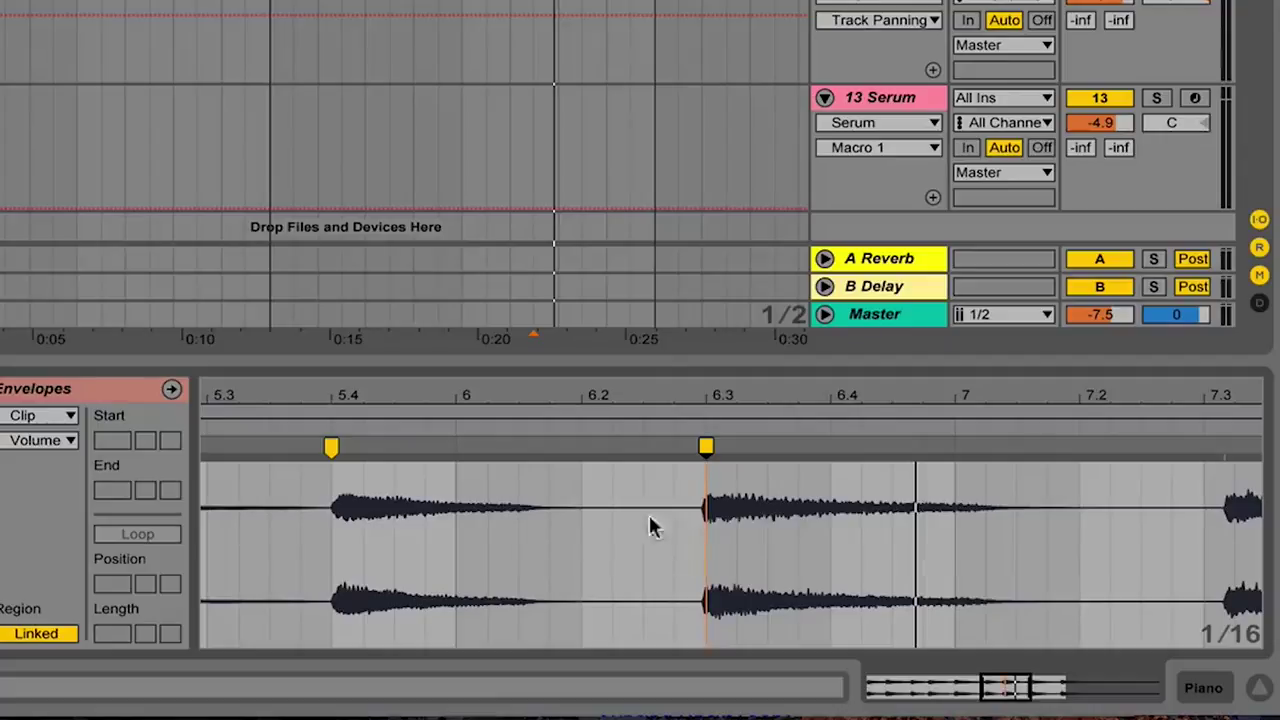
left_click_drag(557, 398, 625, 402)
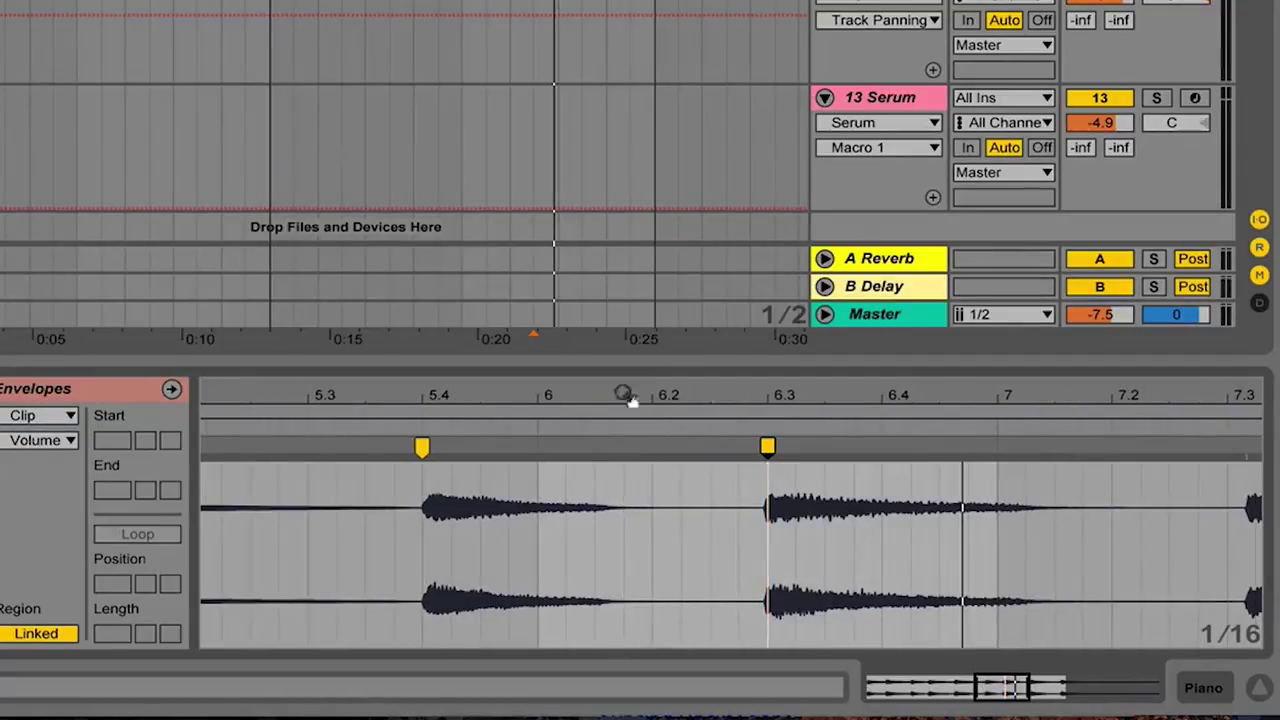
double_click(594, 447)
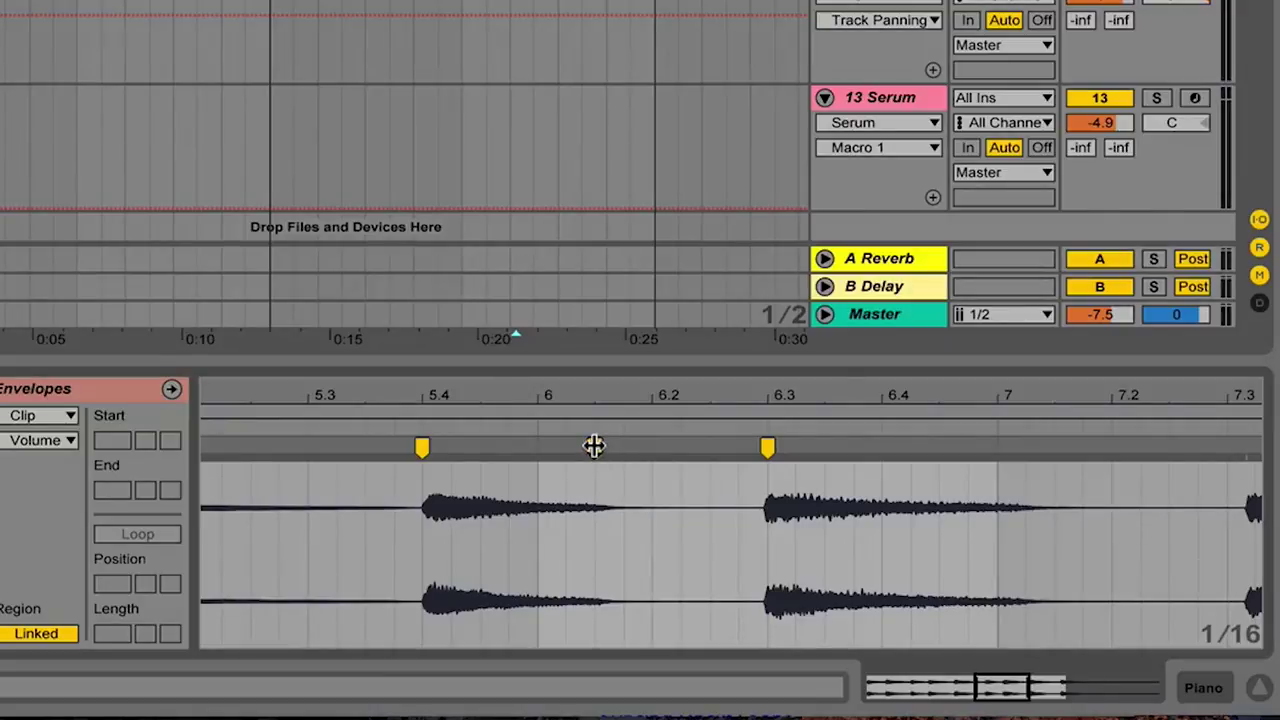
Step: Try shifting the warp marker in the sixth note's tail later to about 6.2.3, and undo the shift
left_click_drag(597, 447, 710, 447)
left_click_drag(423, 395, 536, 395)
key("ctrl+z")
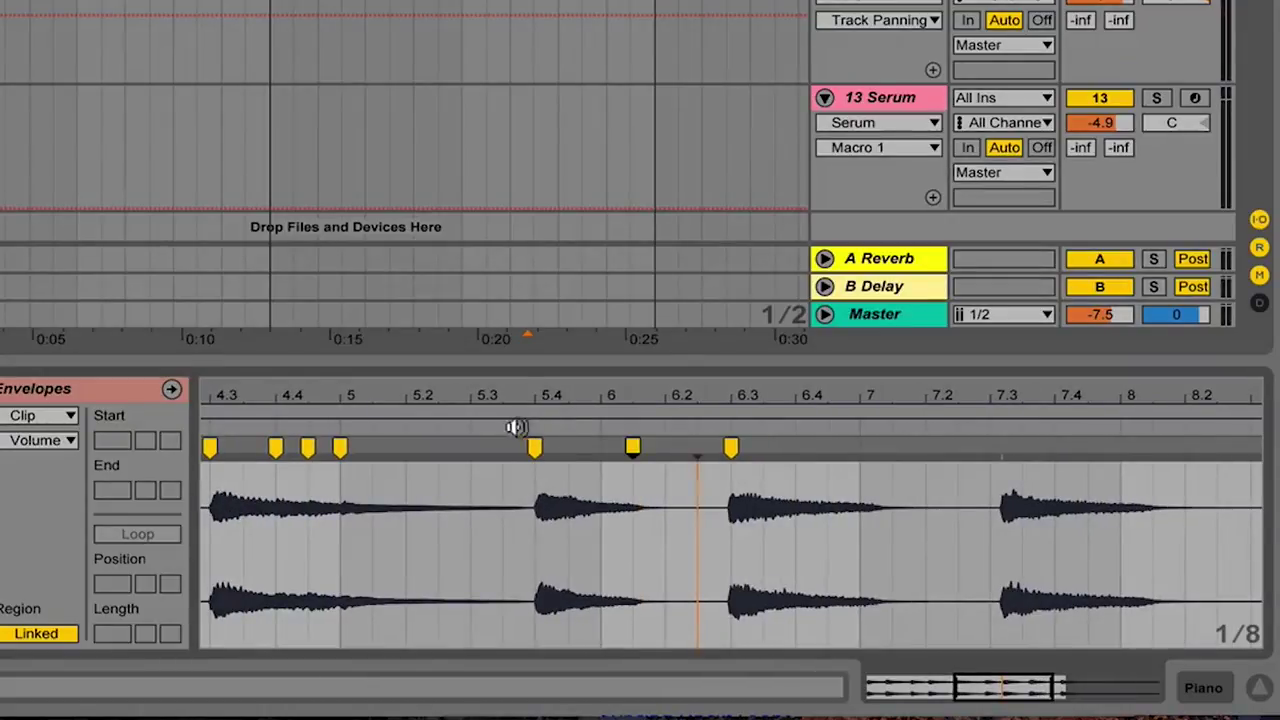
Step: Shift the warp marker in the sixth piano note's tail later to about 6.2.3 and audition the result
left_click(477, 426)
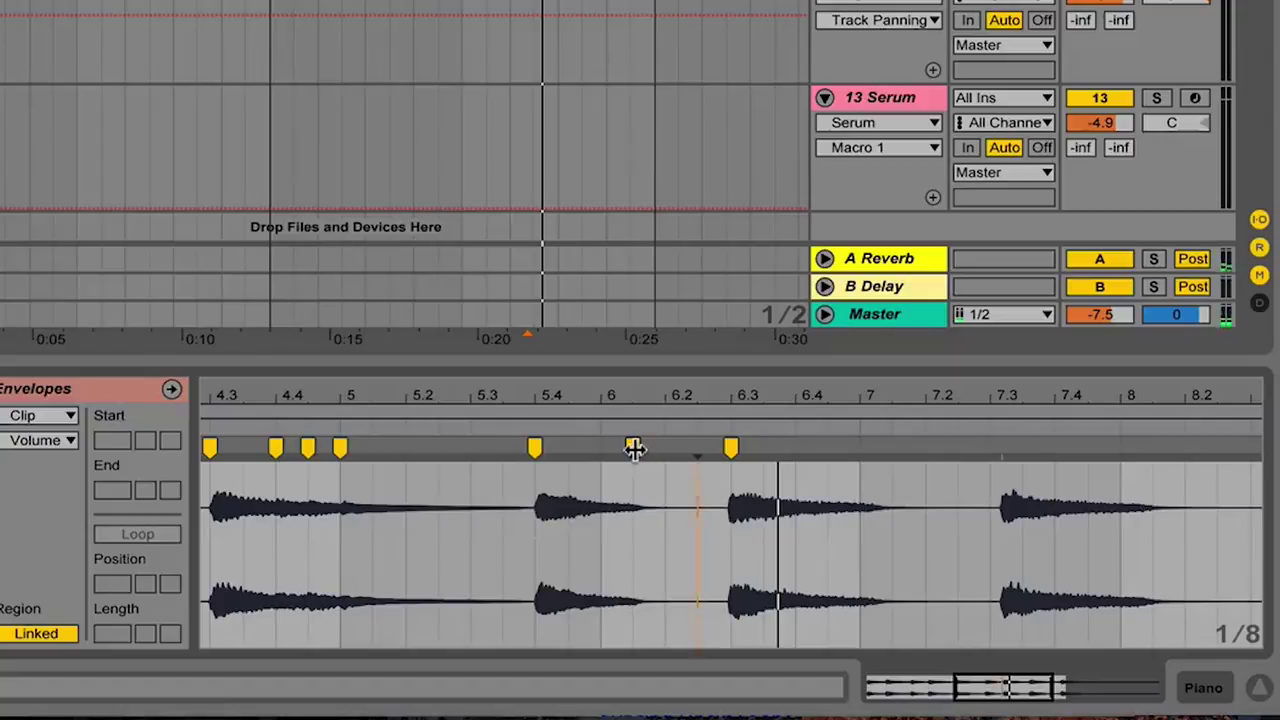
left_click_drag(634, 449, 697, 449)
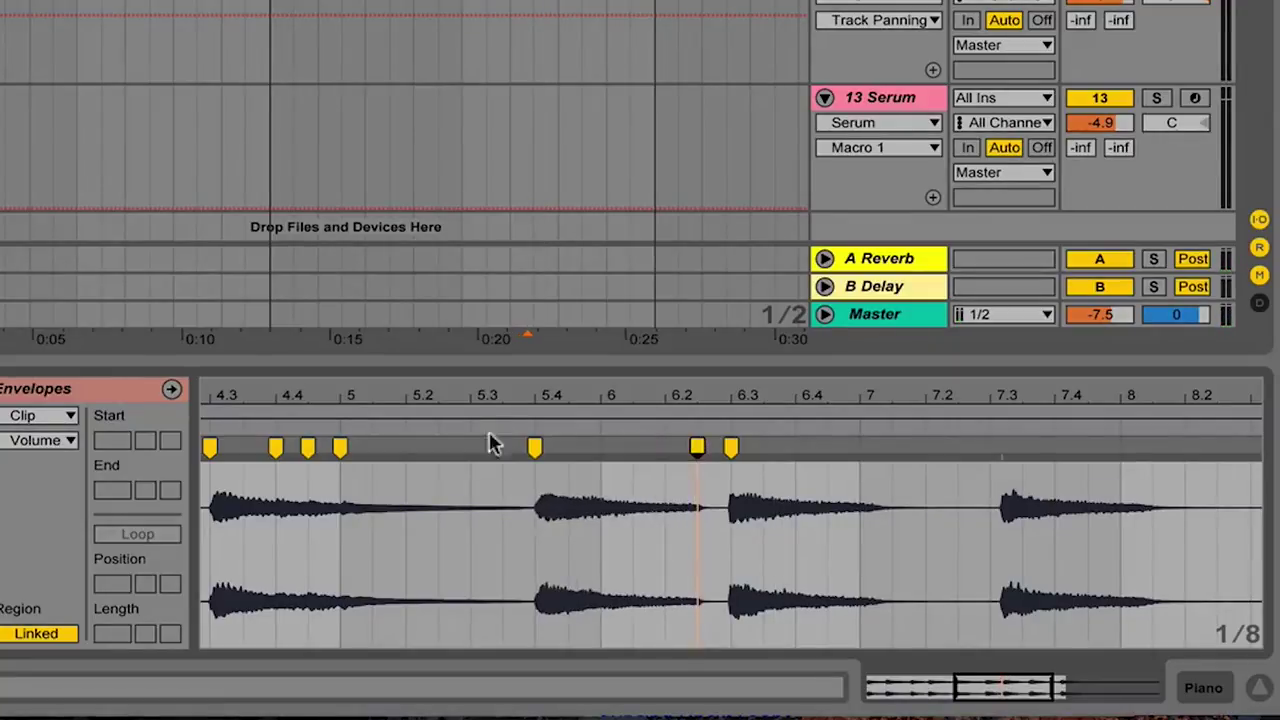
left_click(409, 420)
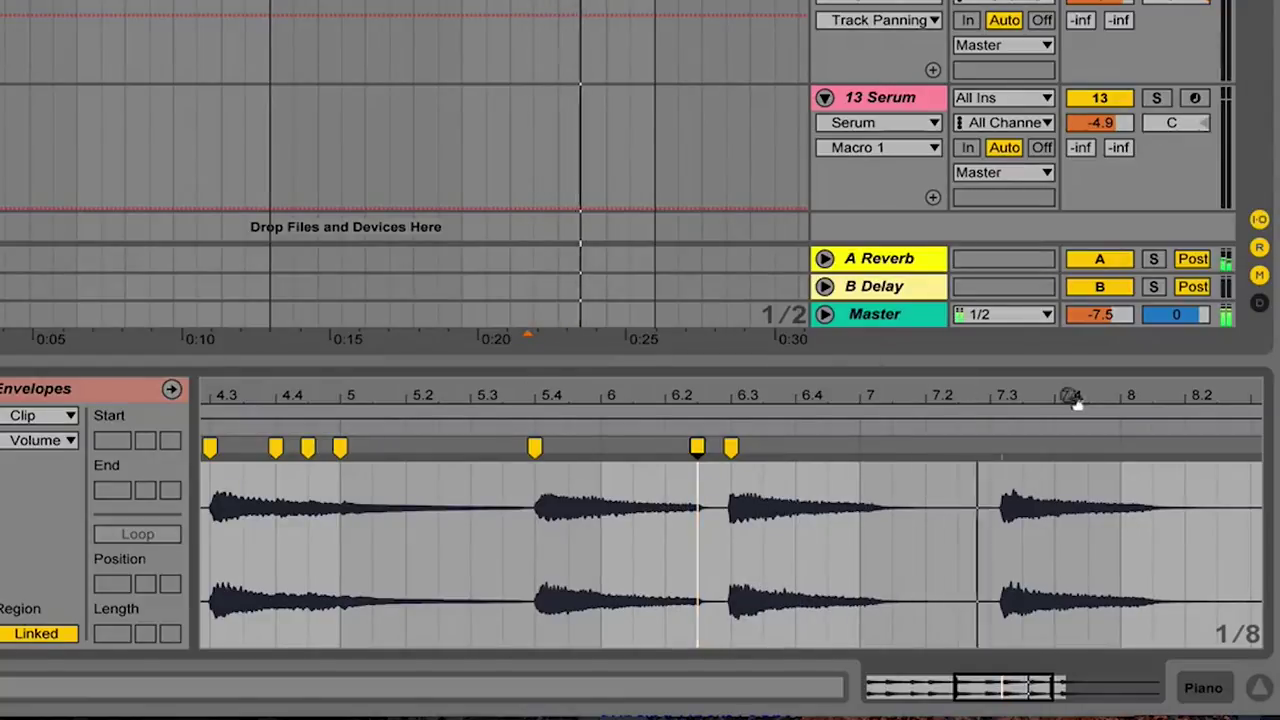
Step: Anchor the eighth piano note with a warp marker and shift it earlier to 7.3
left_click_drag(1076, 399, 507, 413)
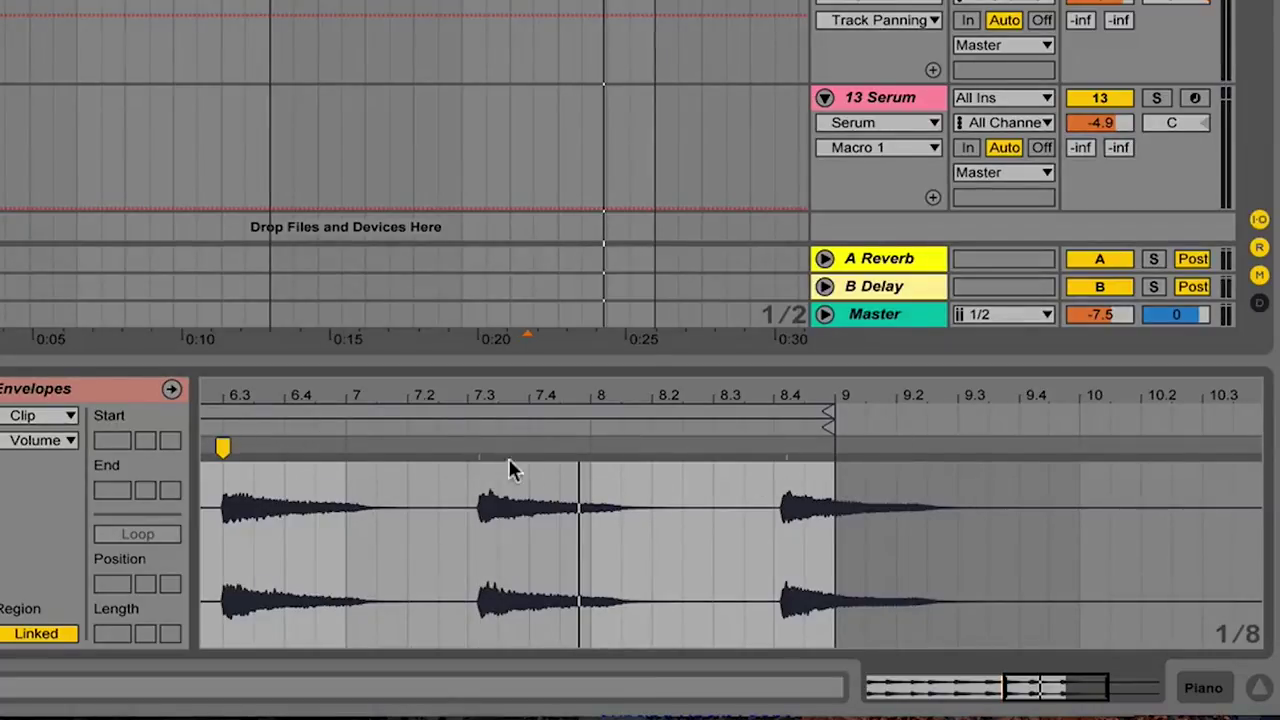
left_click_drag(462, 394, 585, 400)
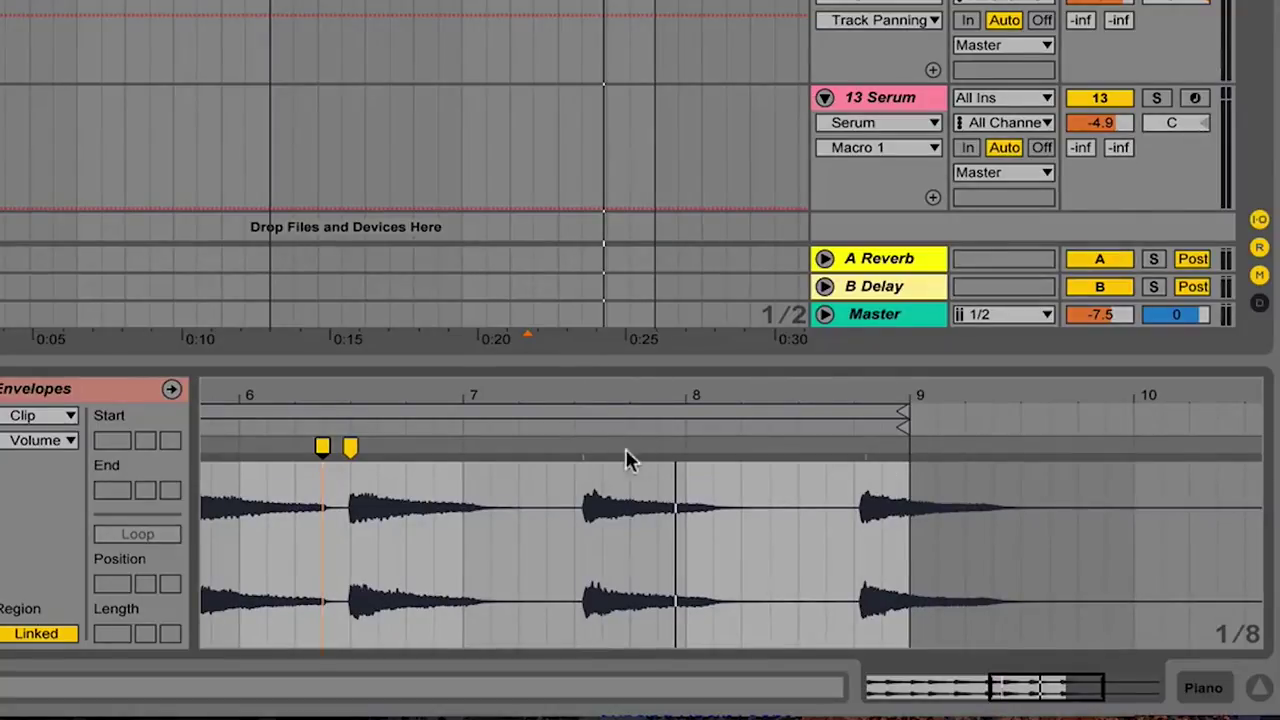
mouse_move(571, 400)
left_mouse_down()
mouse_move(620, 423)
mouse_move(628, 445)
left_mouse_up()
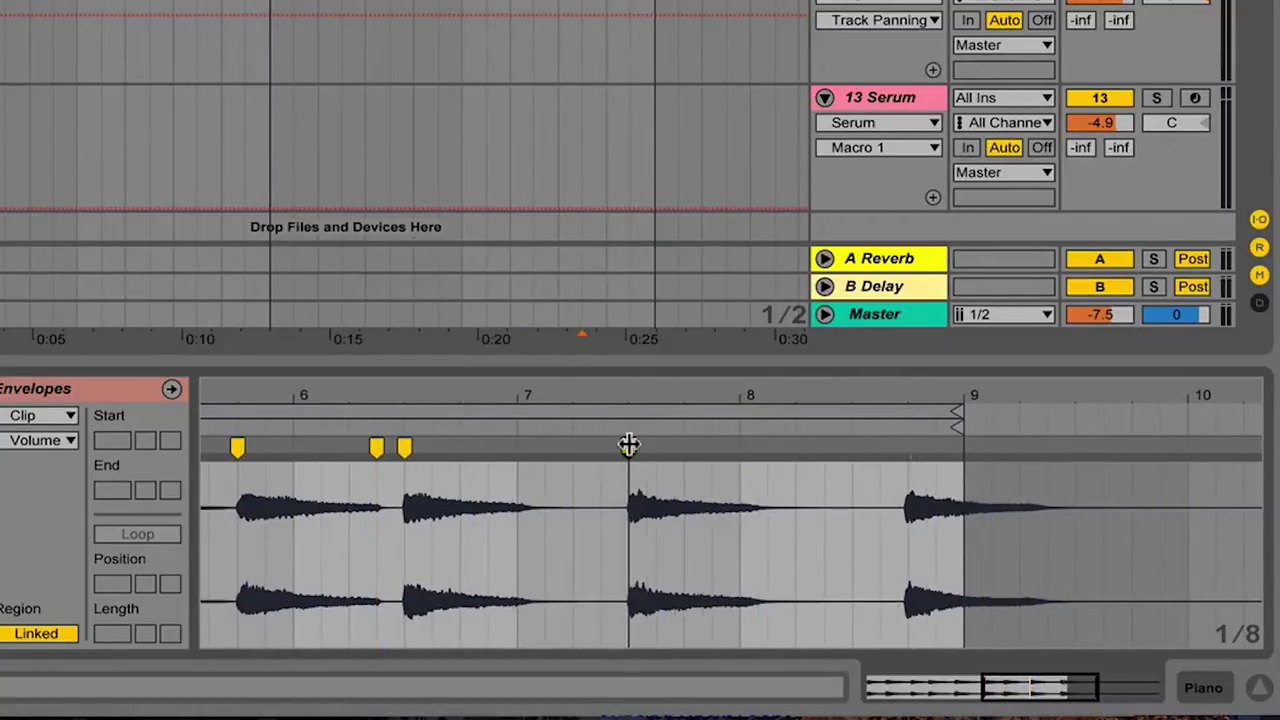
Step: Anchor the ninth piano note with a warp marker, shift it earlier to 8.3, and audition the result
double_click(906, 448)
left_click_drag(910, 448, 853, 448)
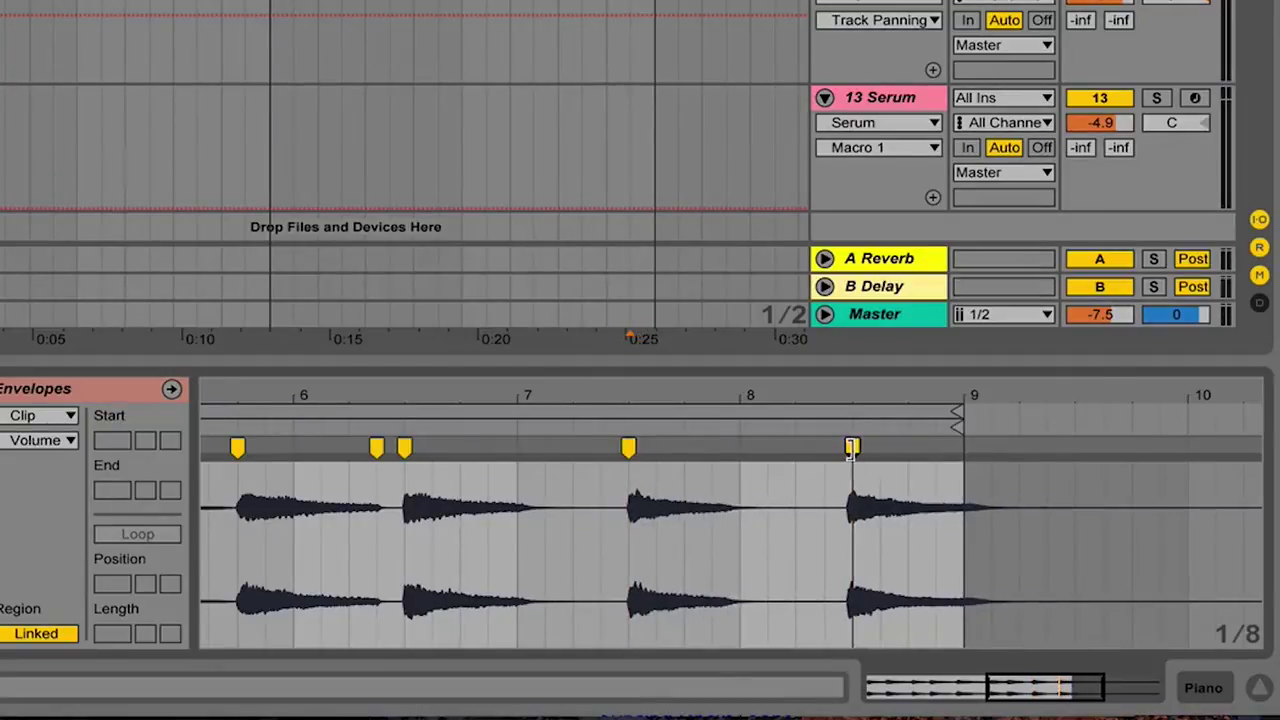
left_click_drag(587, 402, 742, 384)
left_click(464, 431)
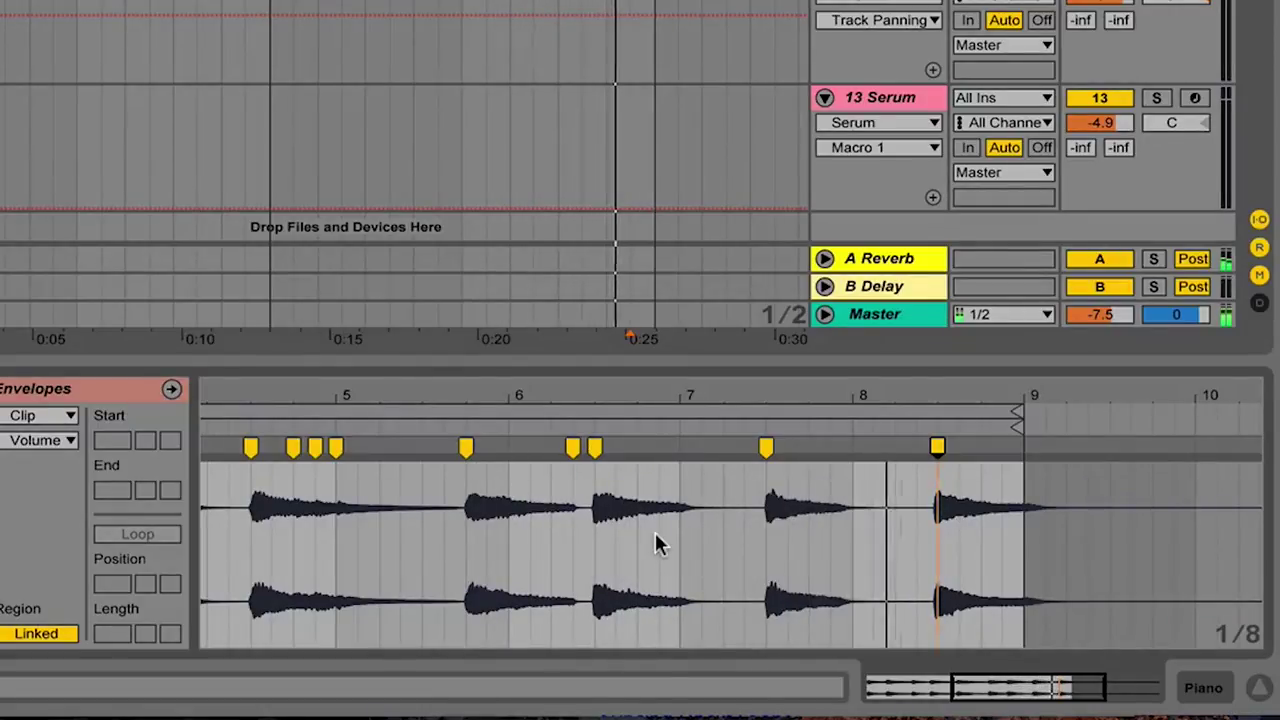
key("space")
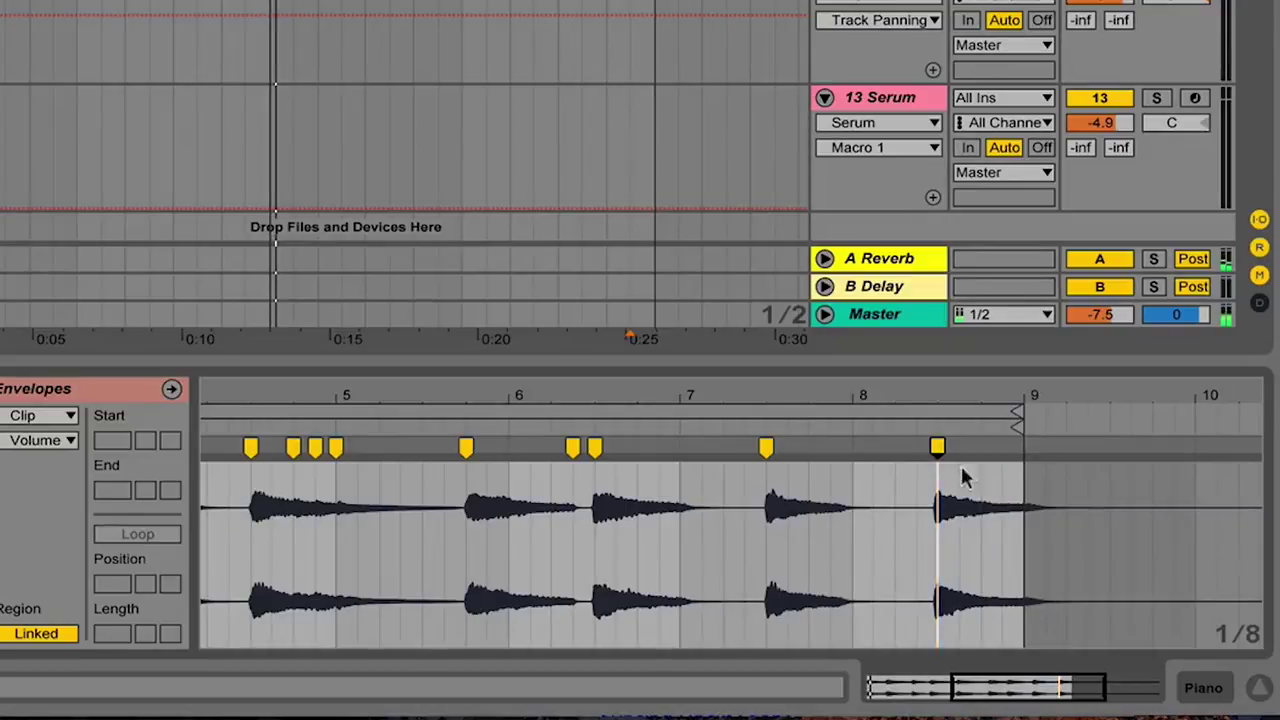
key("space")
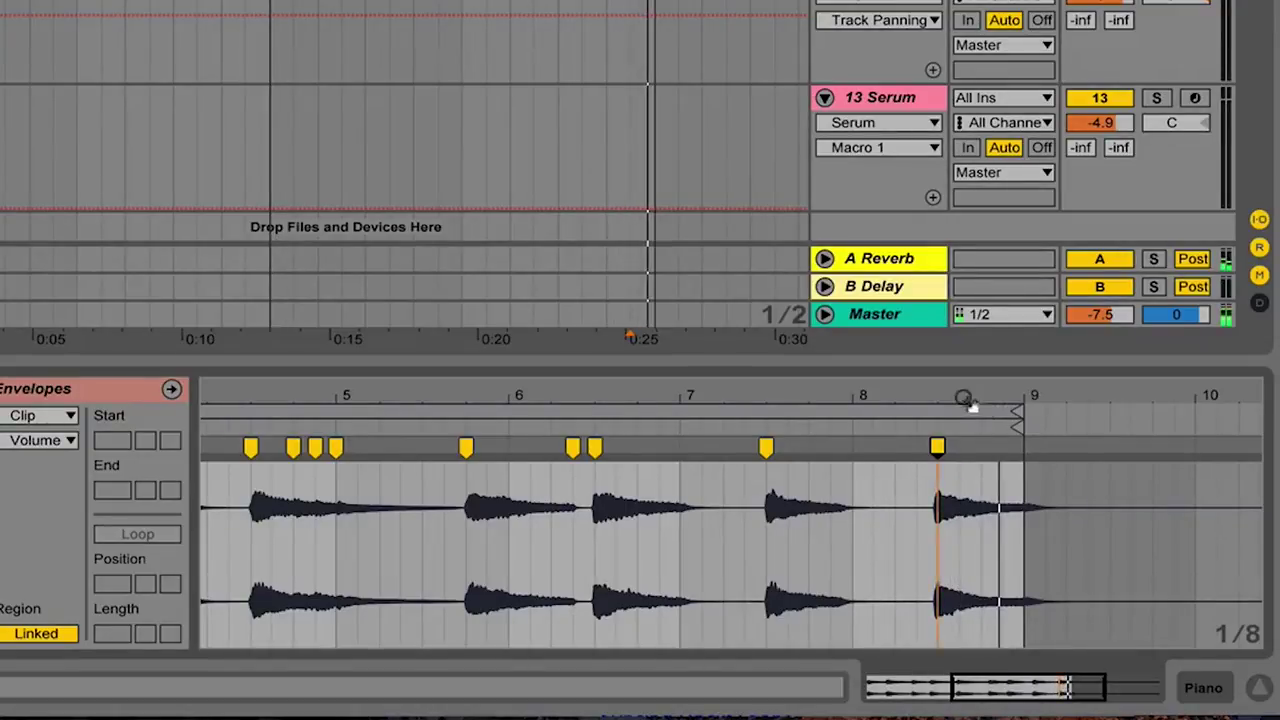
Step: Select the whole piano clip from bar 1 to 9 and play the full retimed rhythm from its start
left_click_drag(962, 399, 700, 418)
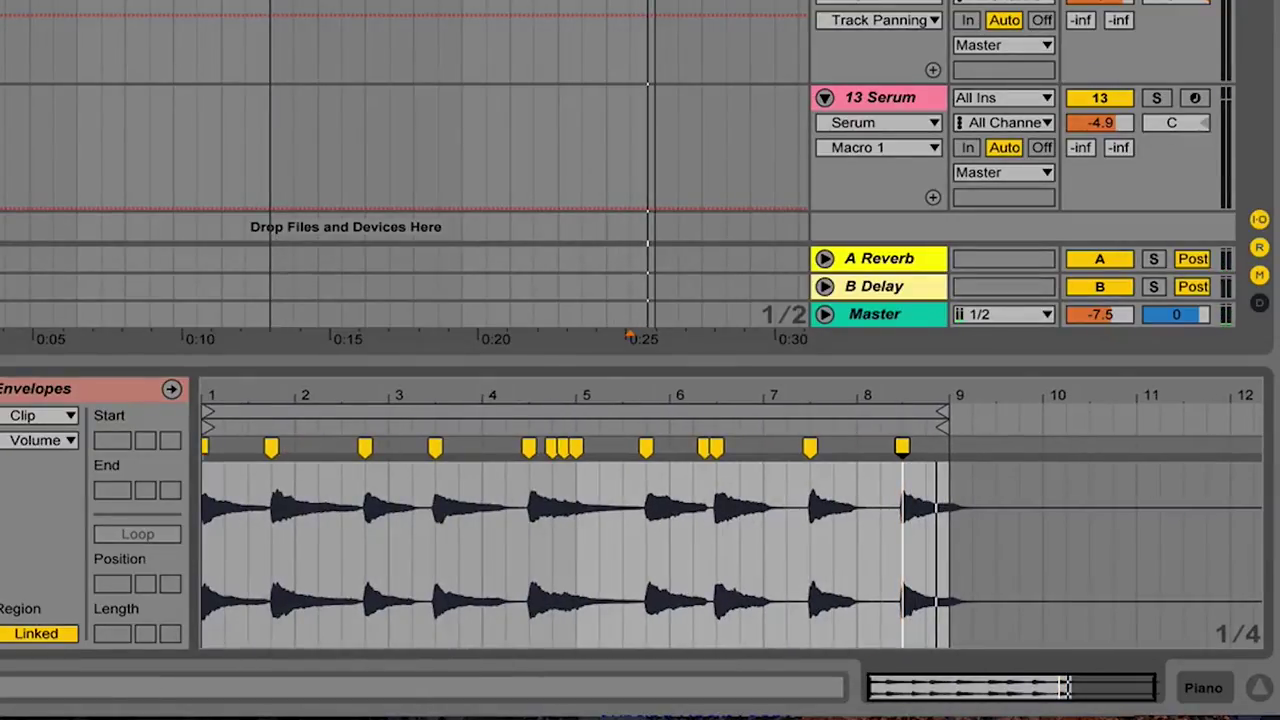
key("space")
key("ctrl+a")
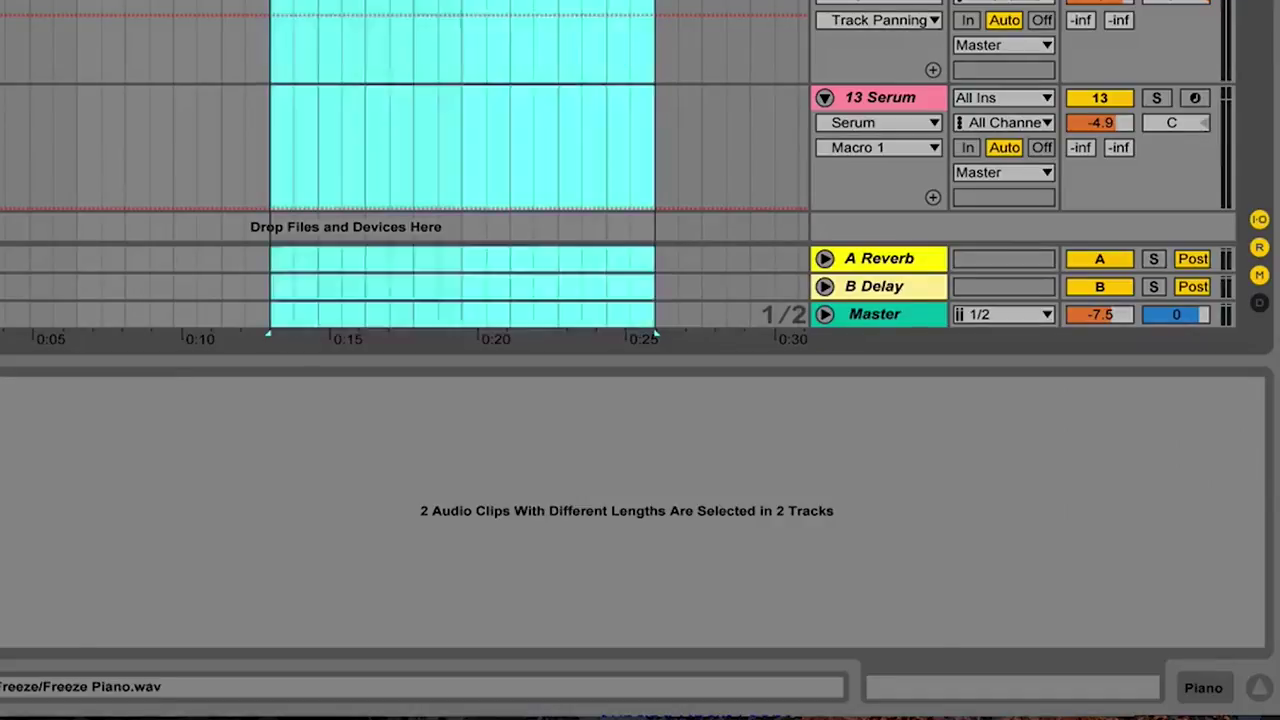
left_click(516, 3)
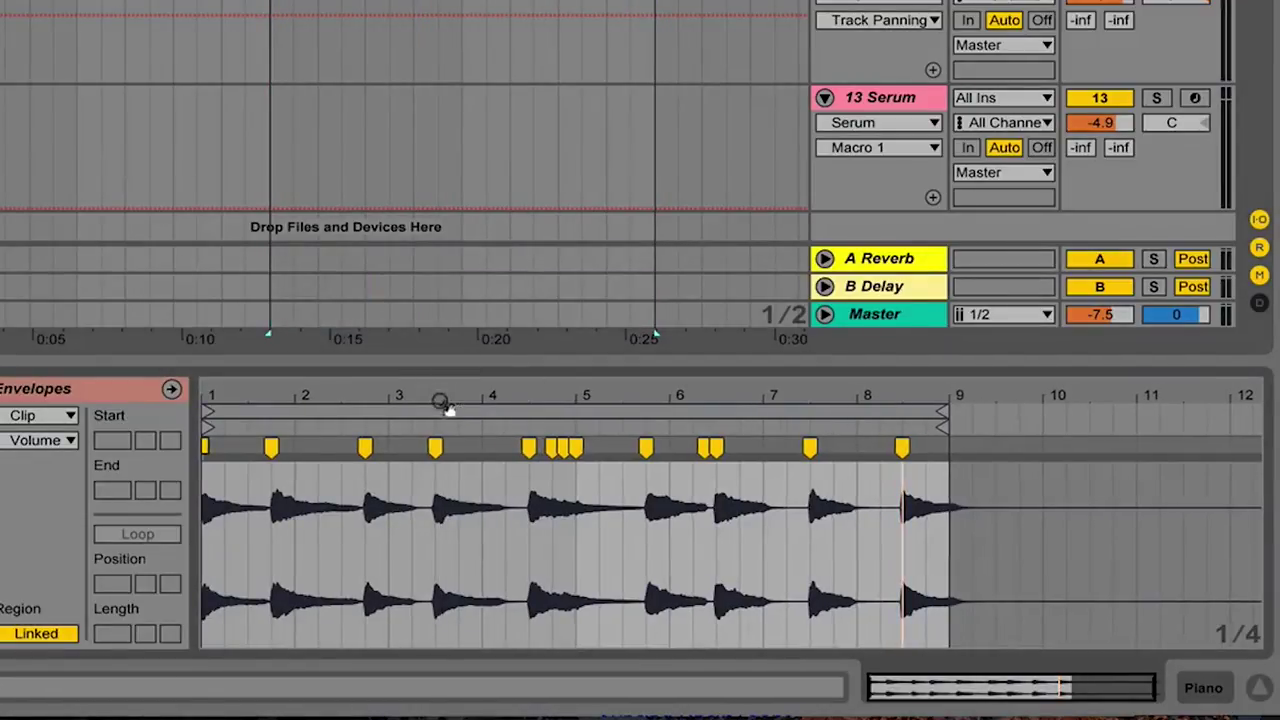
left_click_drag(437, 396, 435, 394)
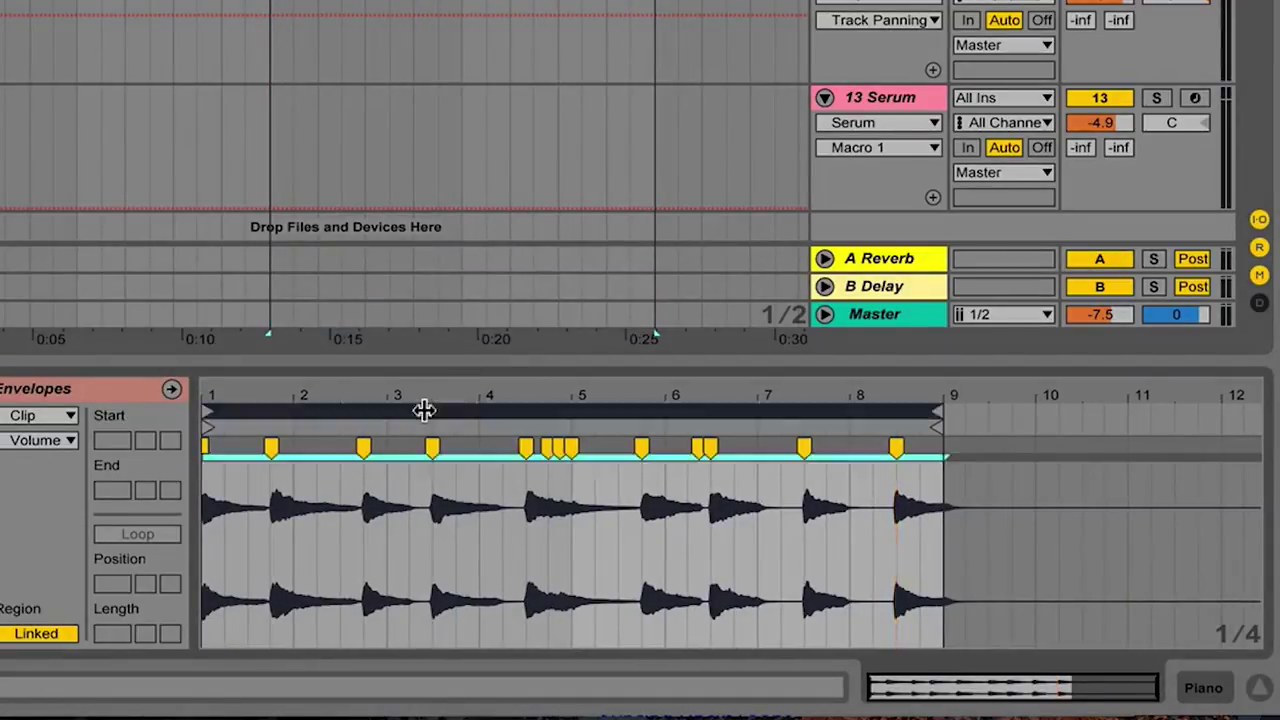
key("space")
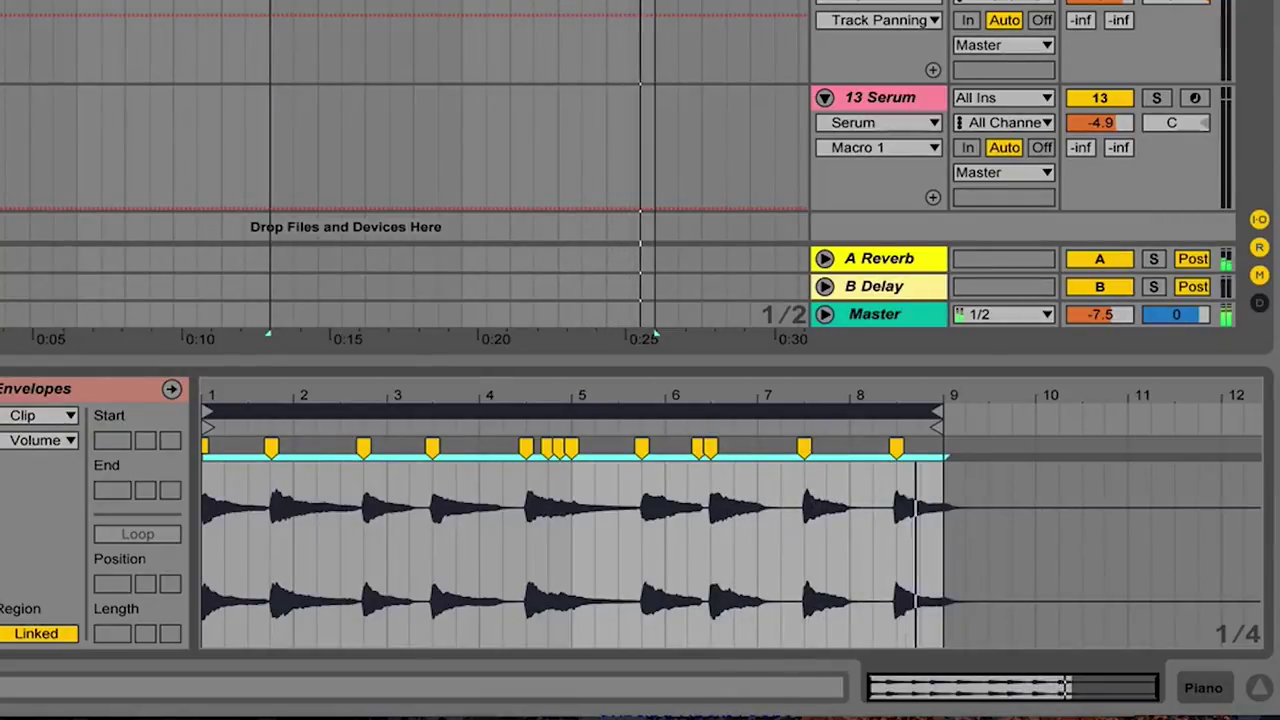
key("space")
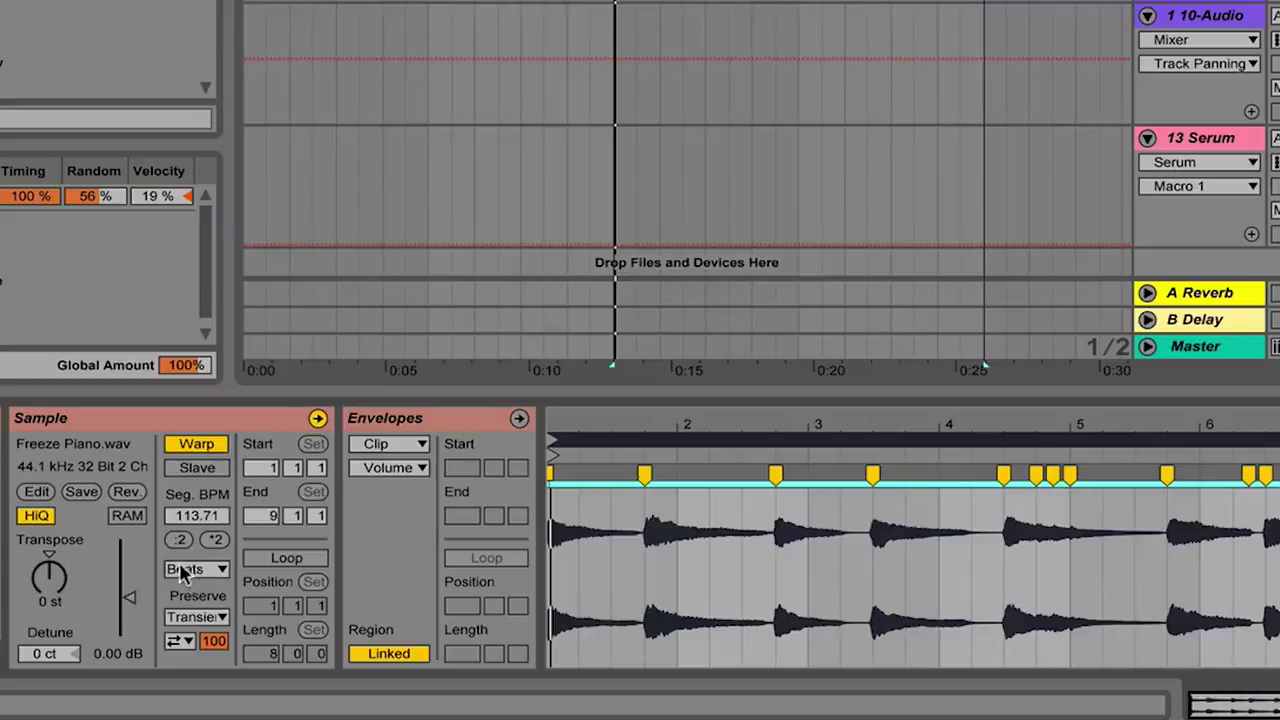
Step: Examine the warp modes available for the piano clip, keeping Beats
left_click(190, 572)
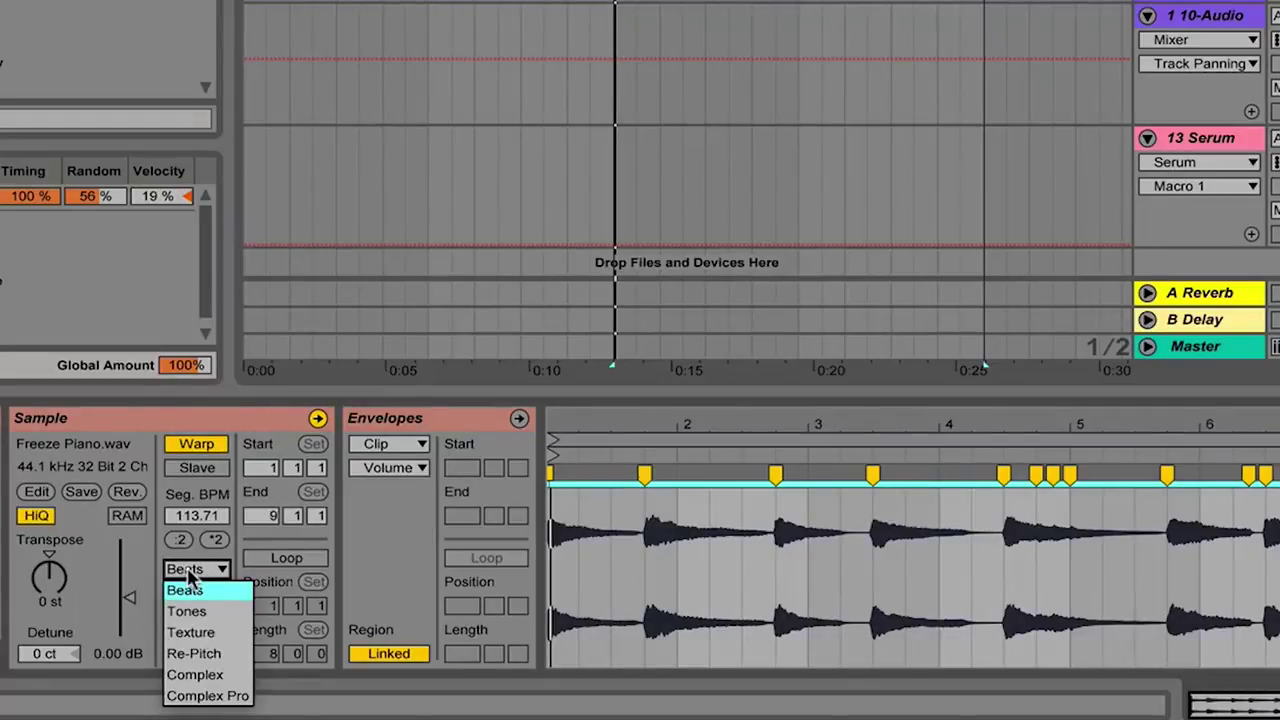
left_click(186, 588)
mouse_move(714, 418)
left_mouse_down()
mouse_move(665, 416)
mouse_move(736, 416)
left_mouse_up()
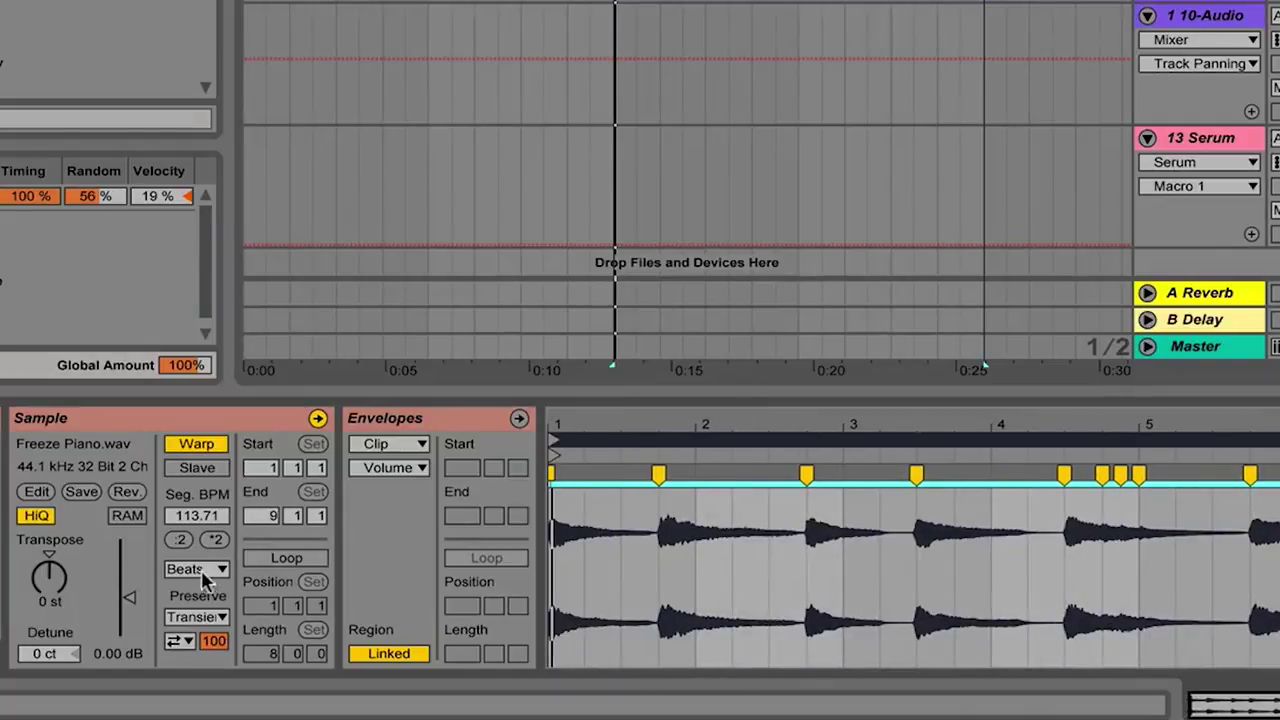
left_click(200, 571)
left_click(200, 571)
left_click(200, 572)
left_click(203, 576)
left_click(202, 572)
left_click(202, 574)
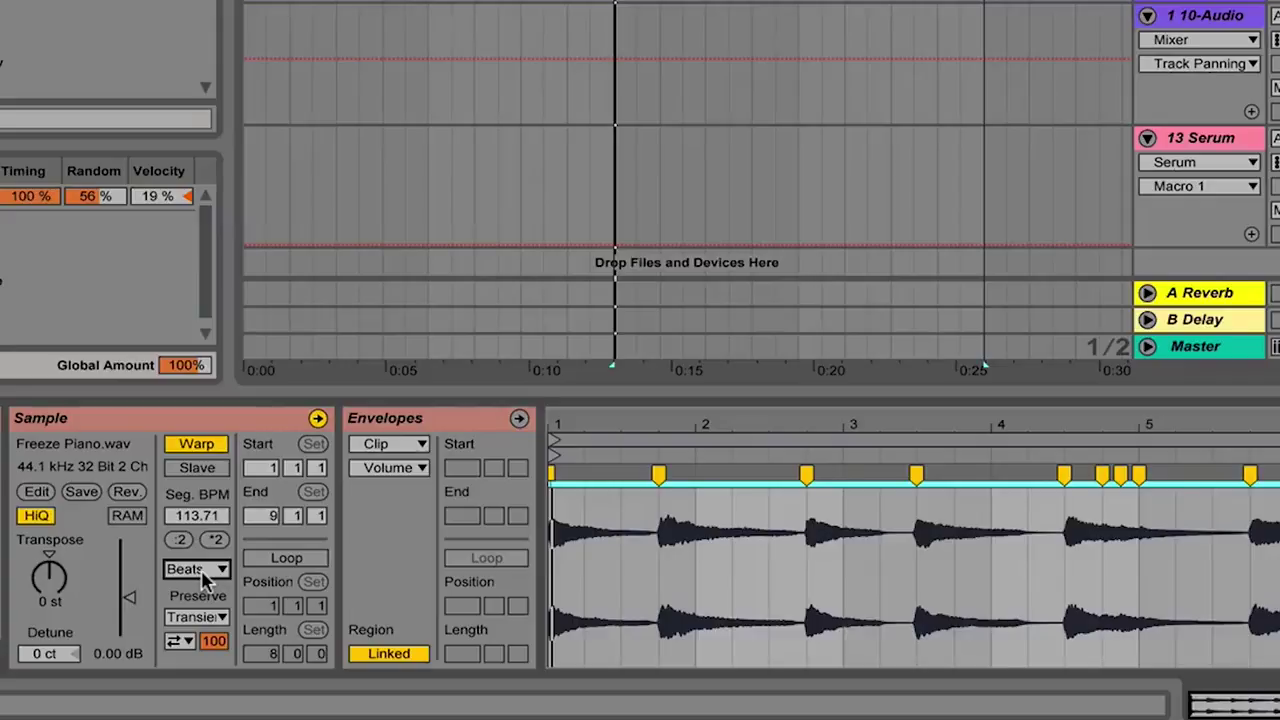
left_click(203, 577)
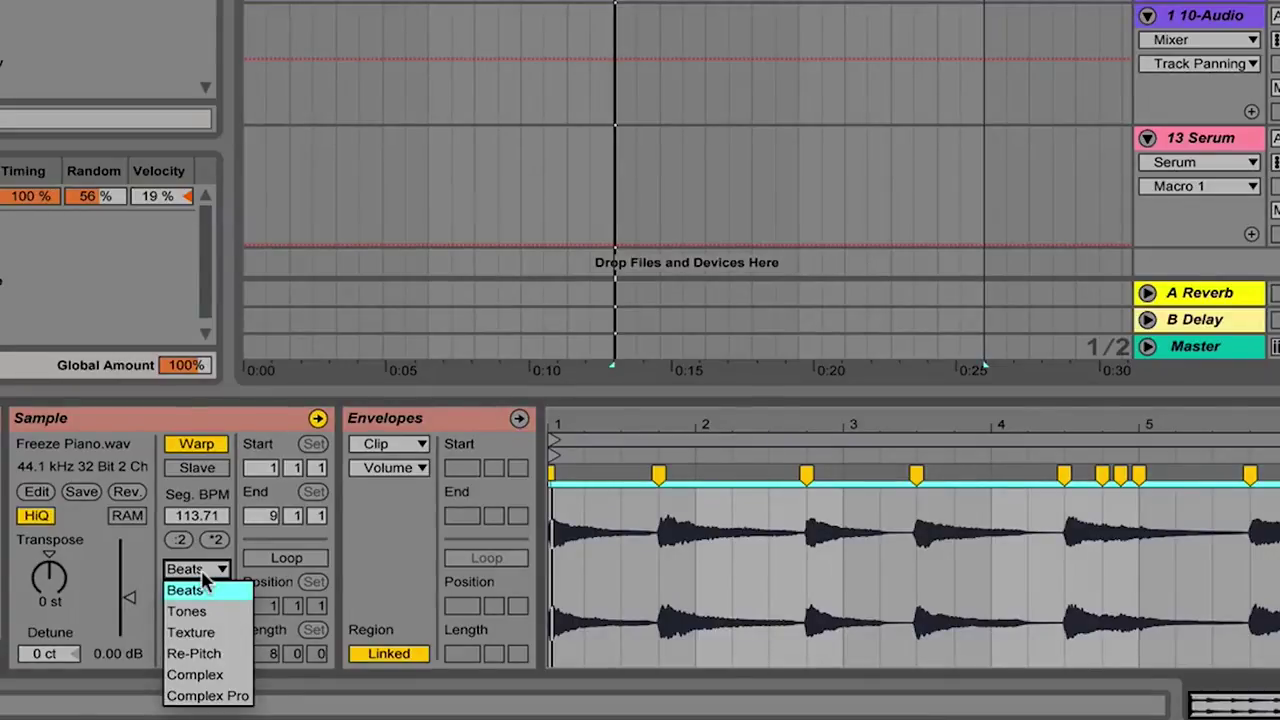
left_click(208, 572)
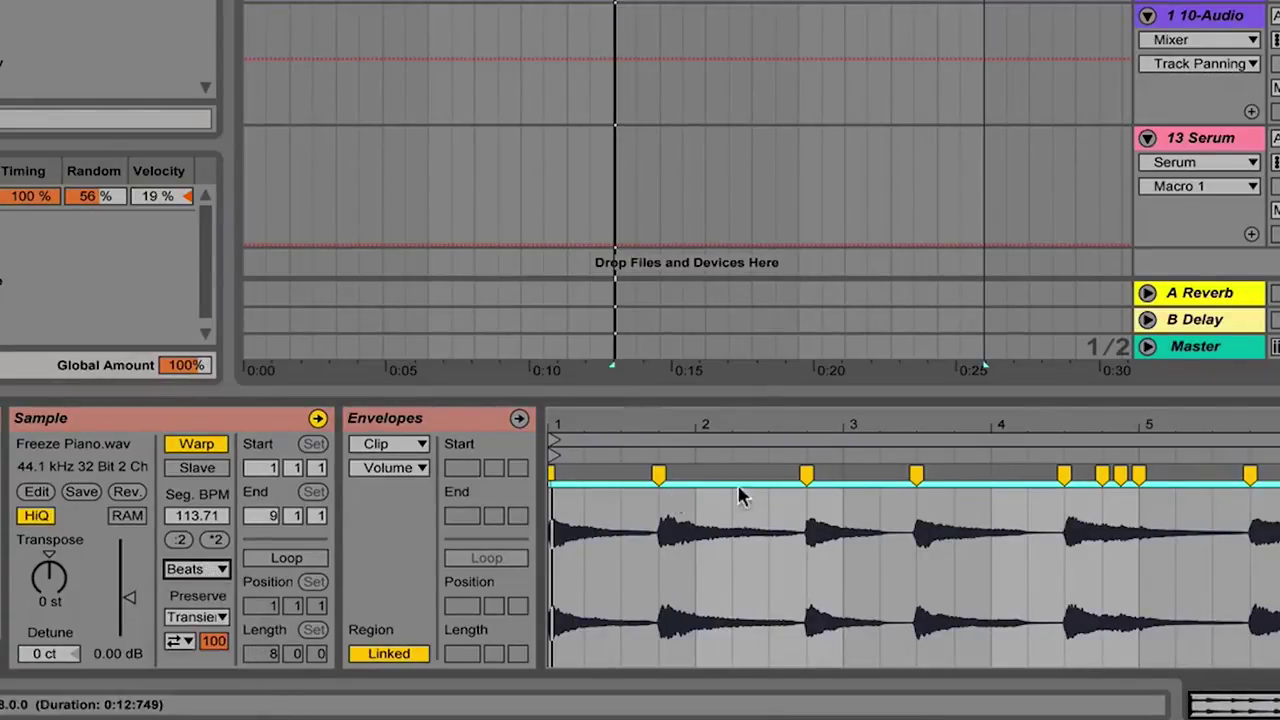
left_click_drag(776, 420, 778, 380)
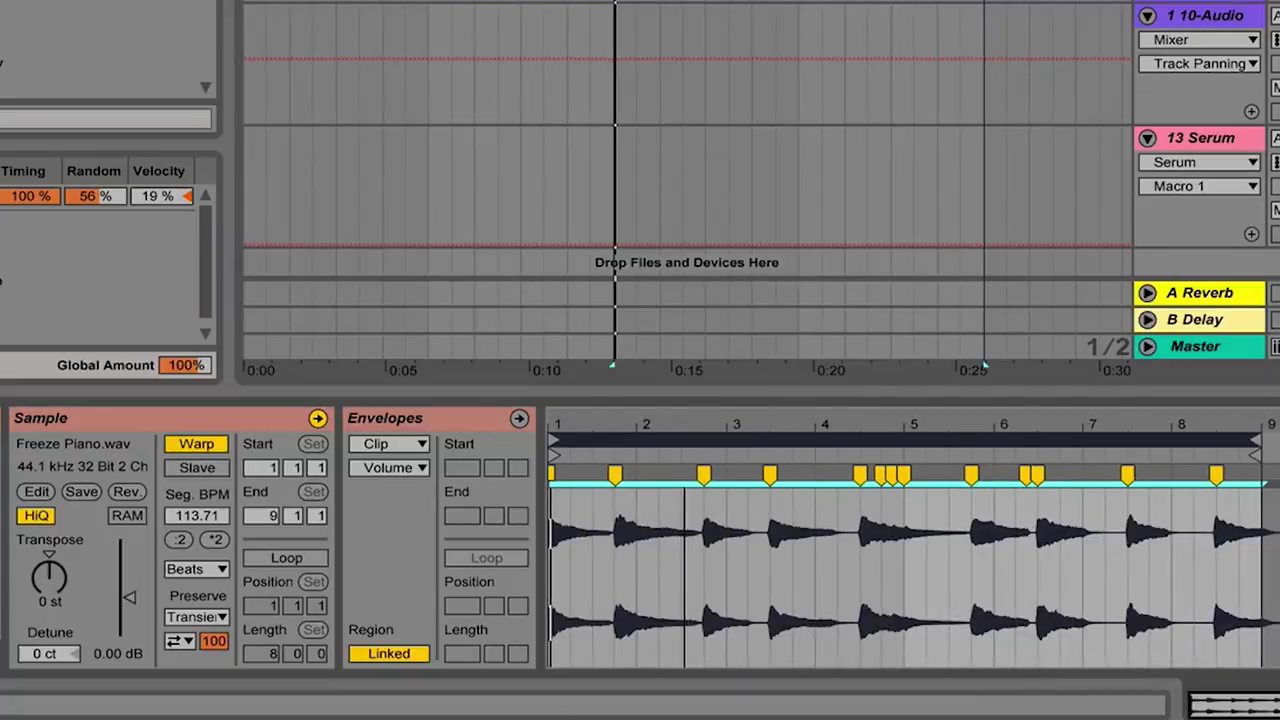
Step: Try the Tones warp mode on the piano clip and audition it
left_click(205, 570)
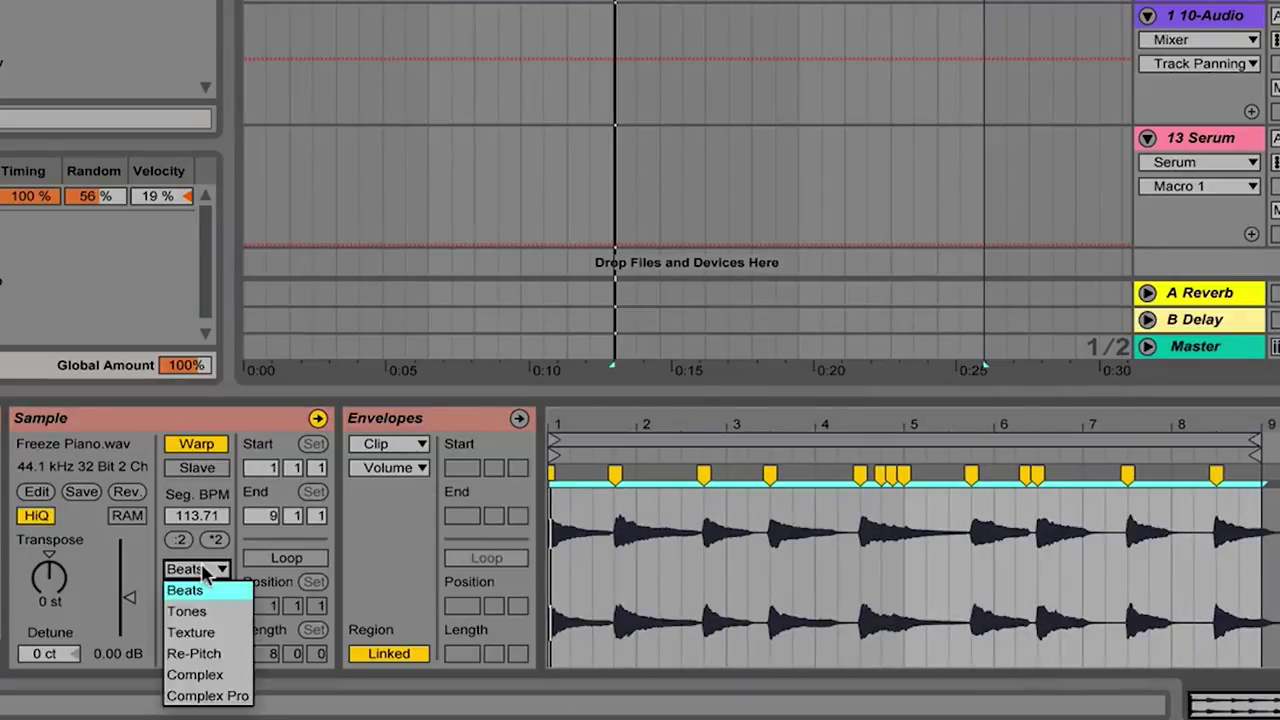
left_click(203, 613)
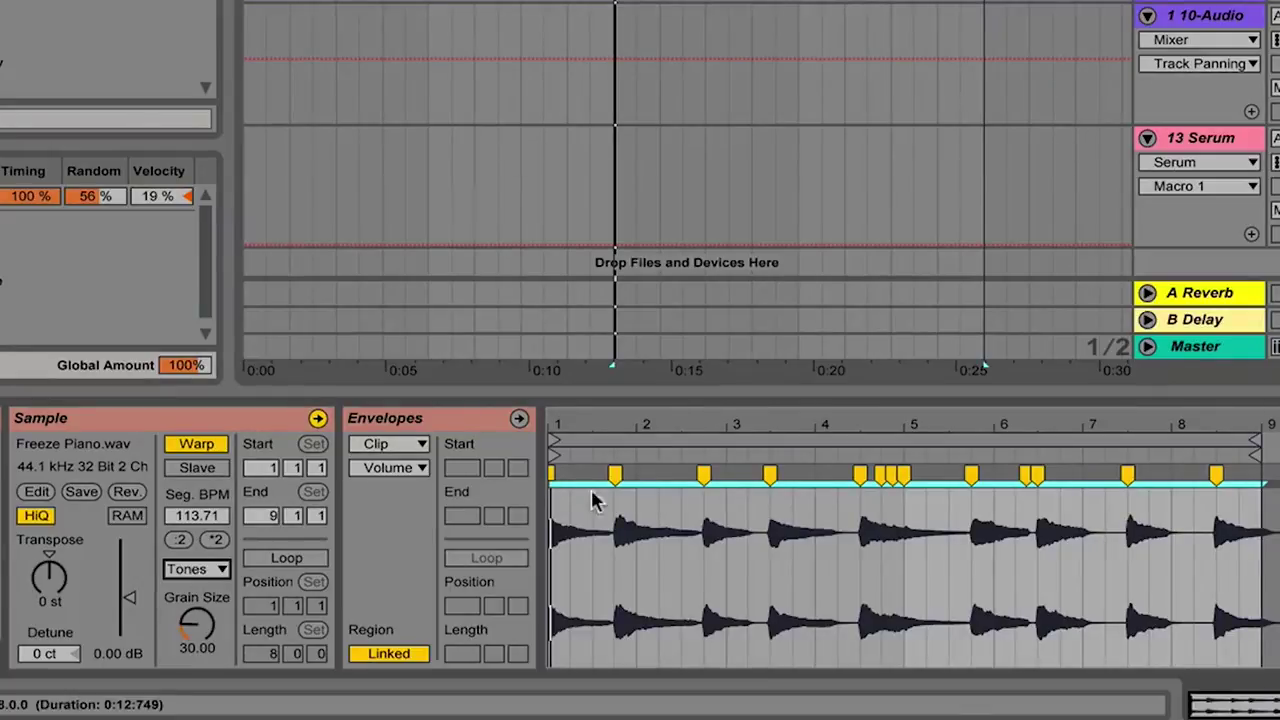
key("space")
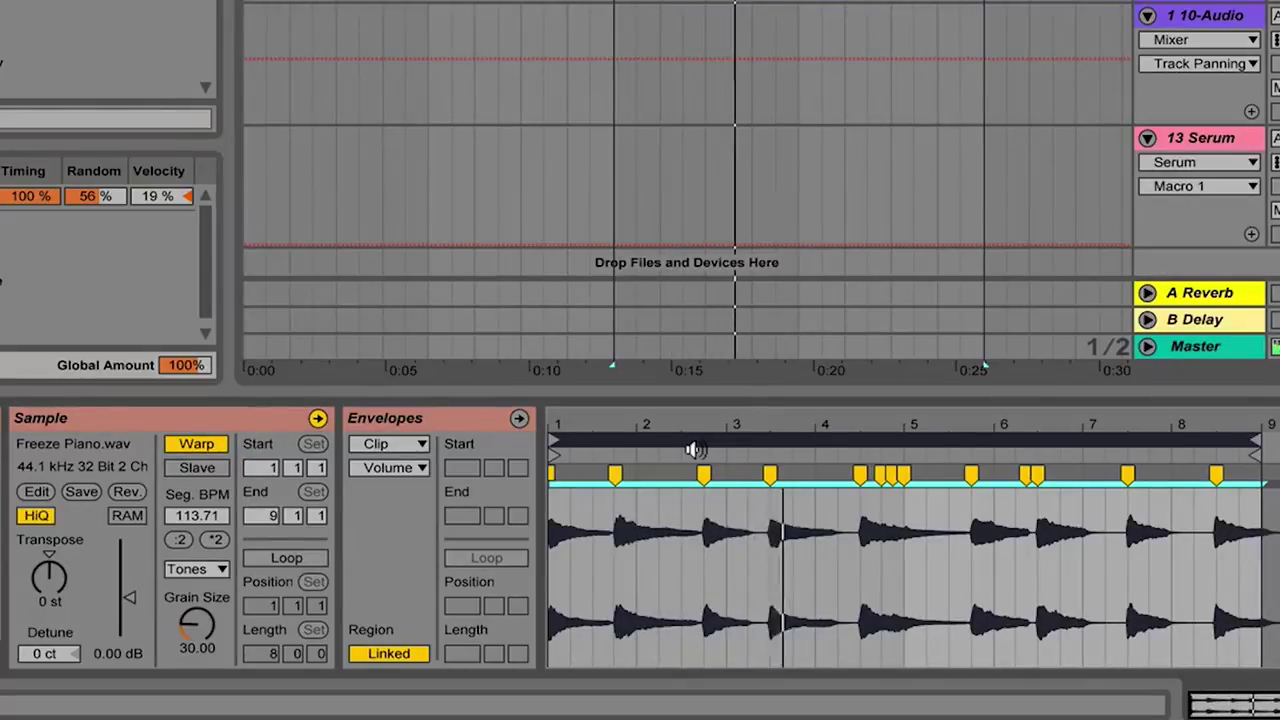
key("space")
Step: Switch the piano clip back to the Beats warp mode and audition it from about 3.3 for comparison
left_click(197, 566)
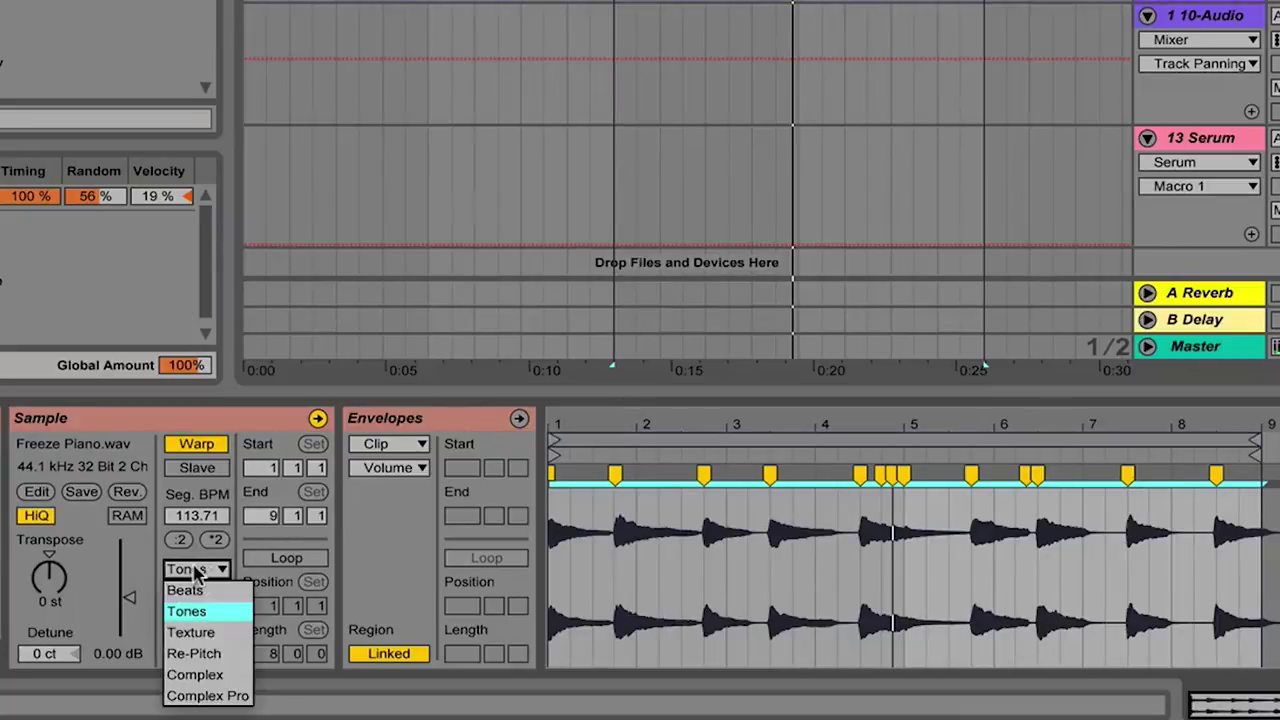
left_click(185, 588)
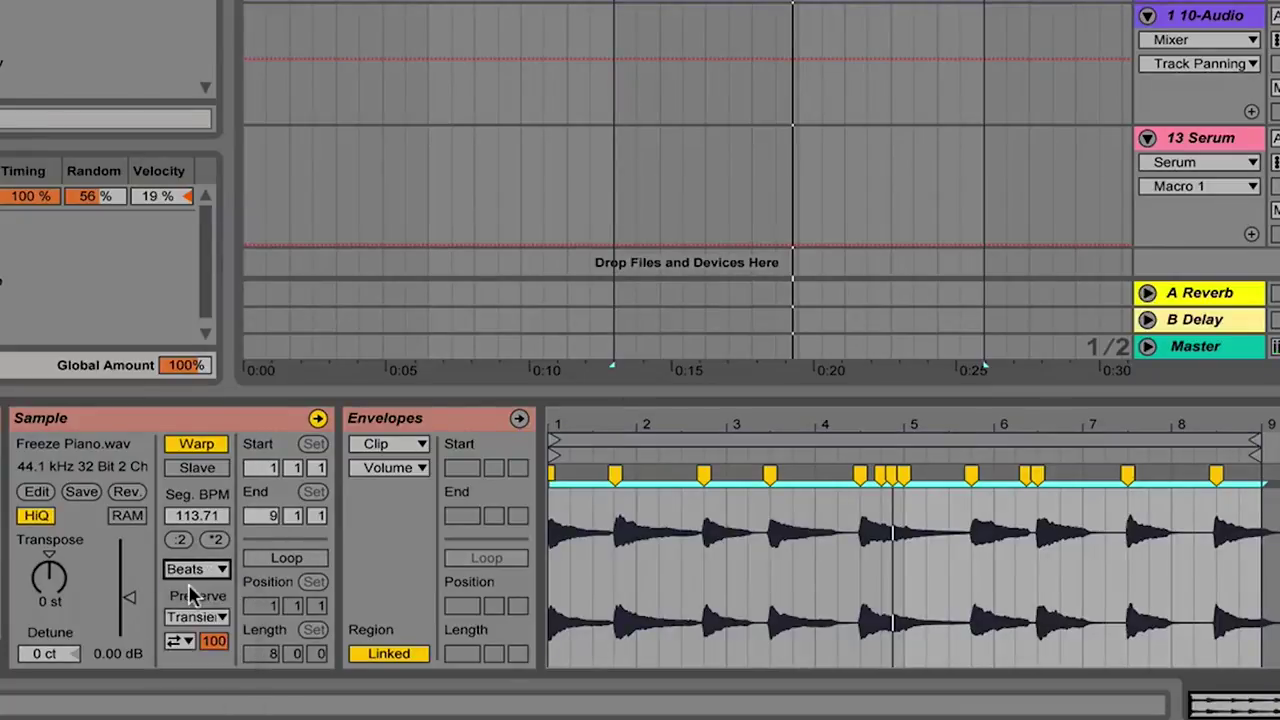
left_click(761, 453)
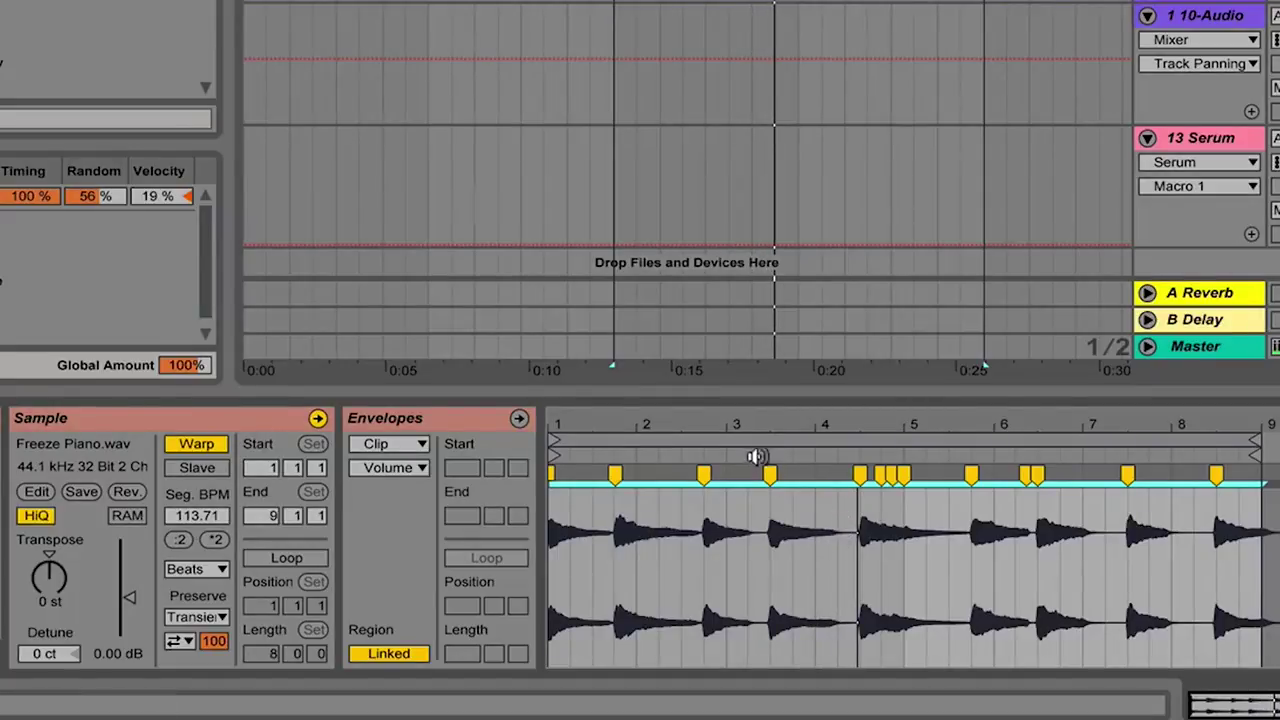
left_click(763, 455)
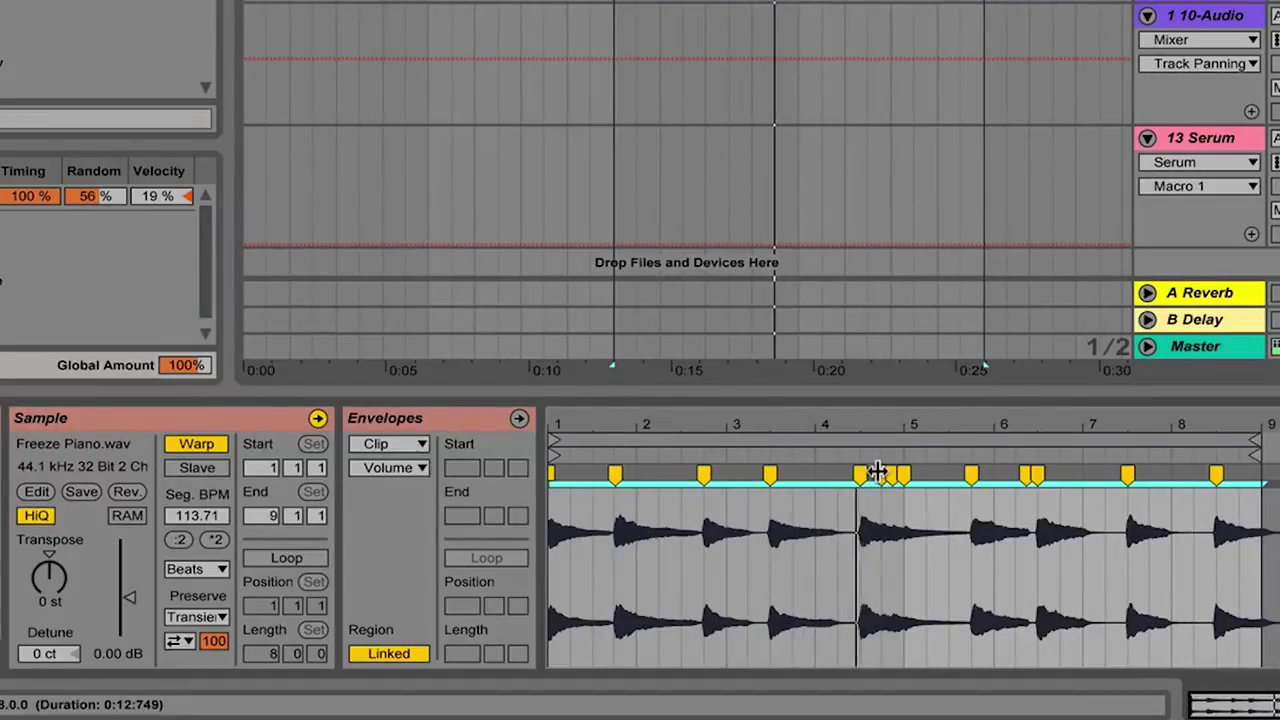
Step: Set the piano clip's warp mode to Tones again and audition the same passage from about 3.3
left_click(197, 568)
left_click(200, 611)
left_click(763, 455)
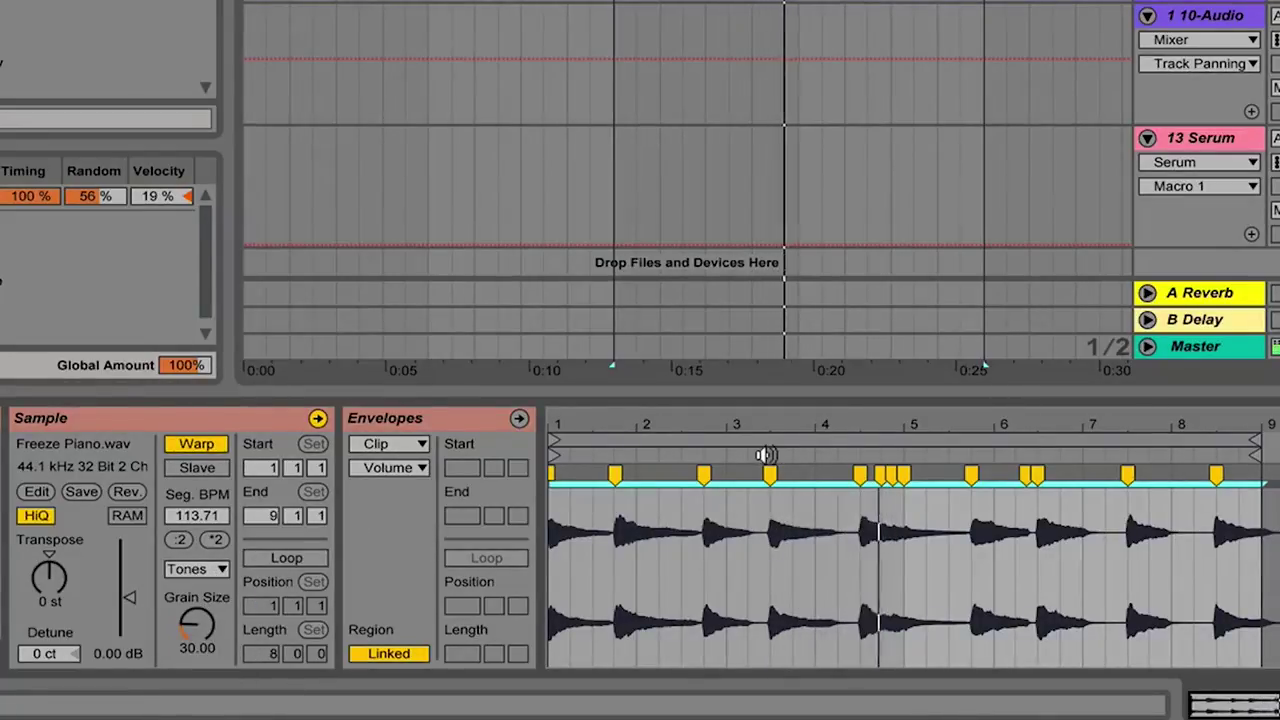
Step: Set the piano clip's warp mode to Texture and audition the passage from about 3.3
left_click(213, 572)
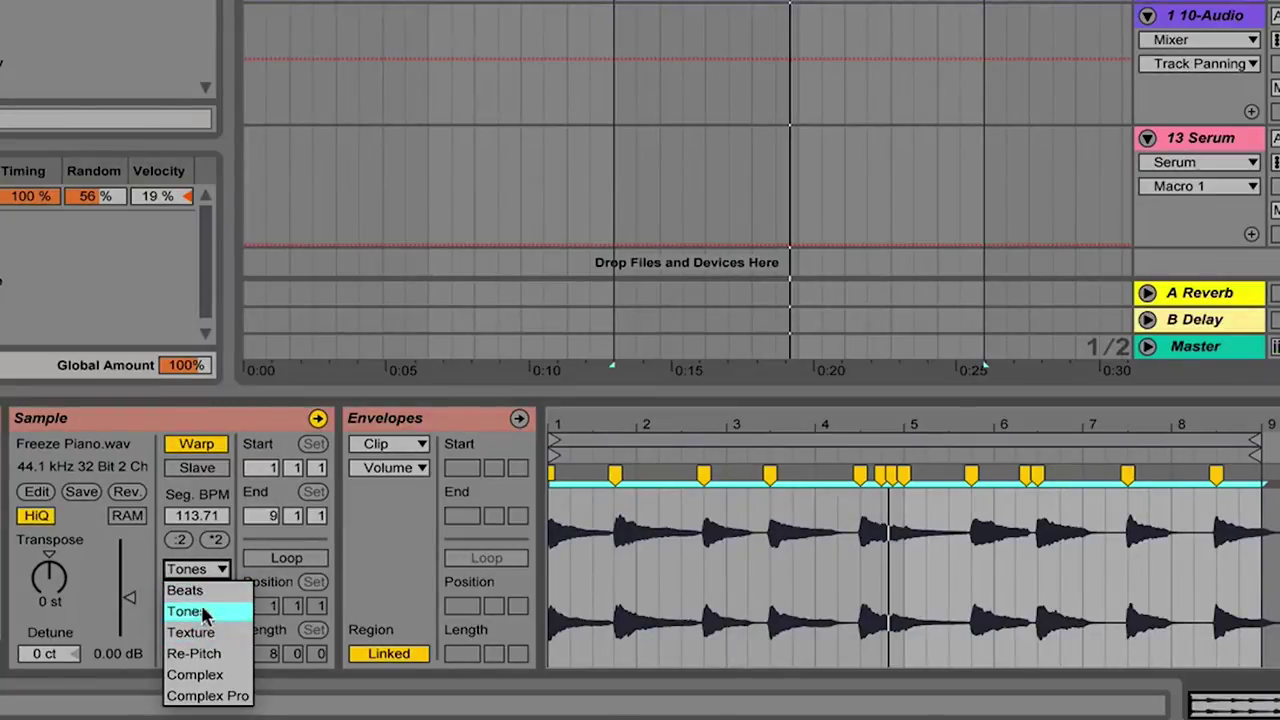
left_click(205, 570)
left_click(205, 570)
left_click(200, 633)
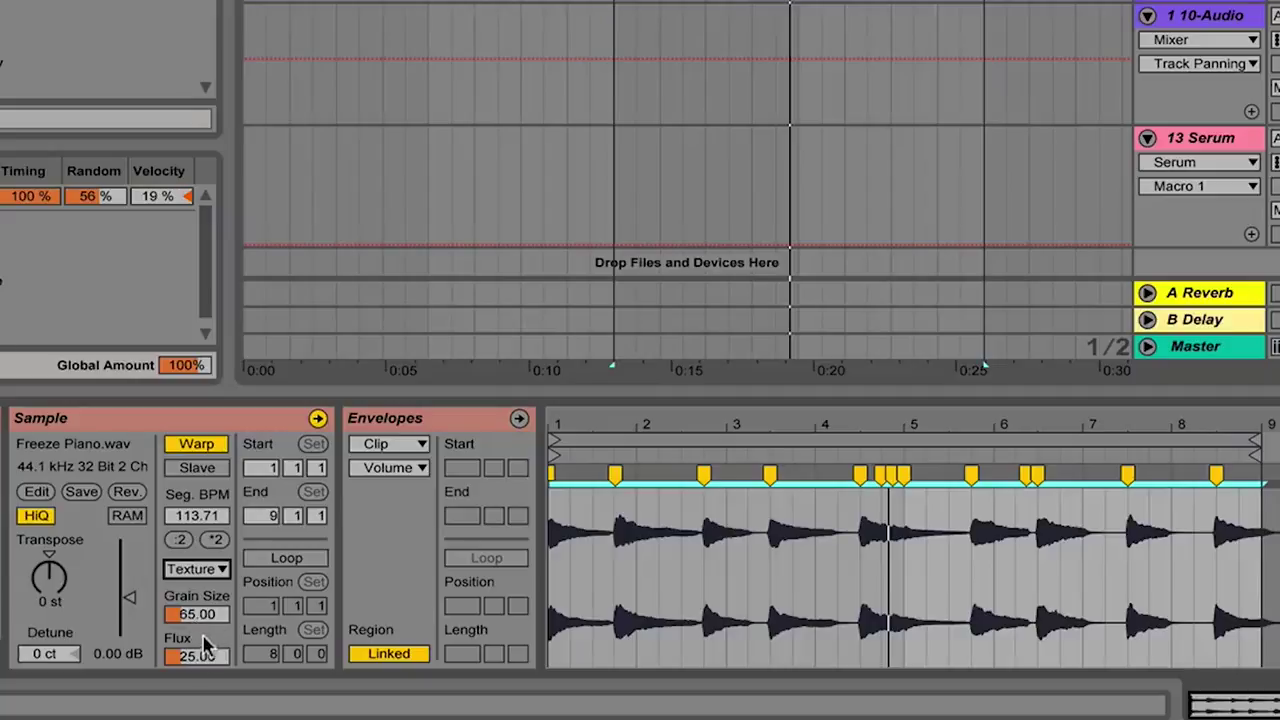
left_click(198, 569)
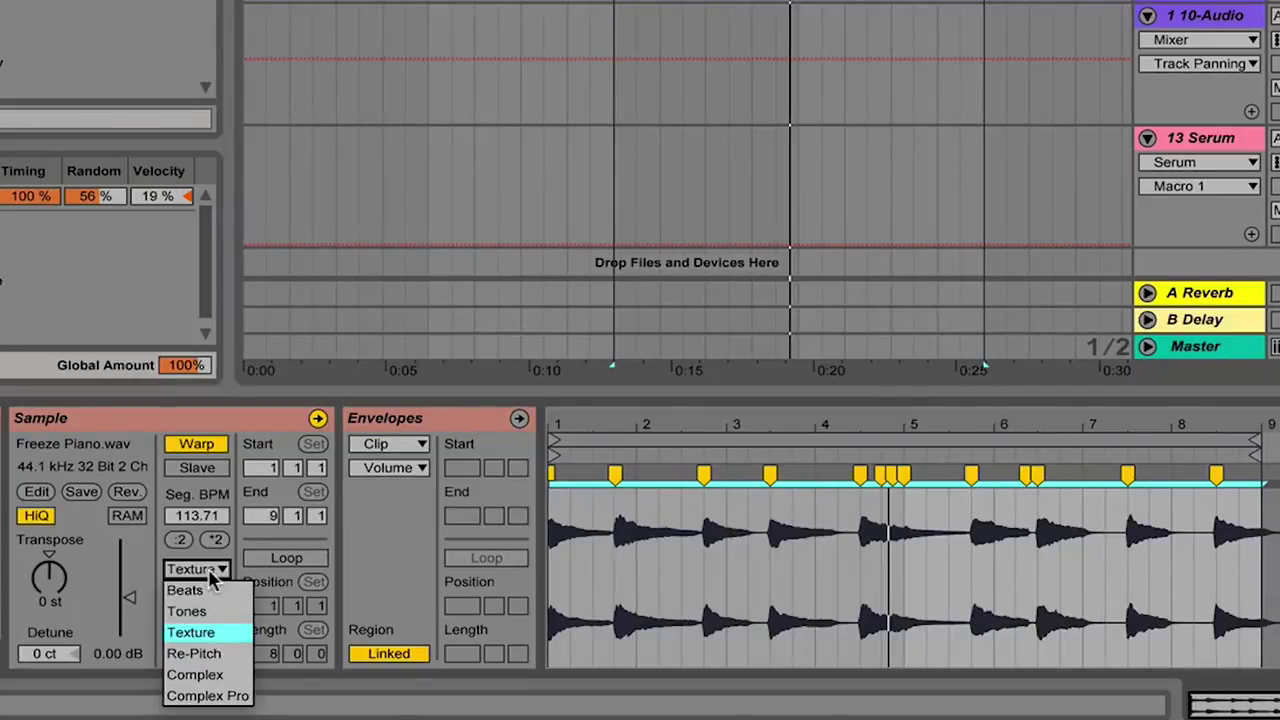
left_click(205, 633)
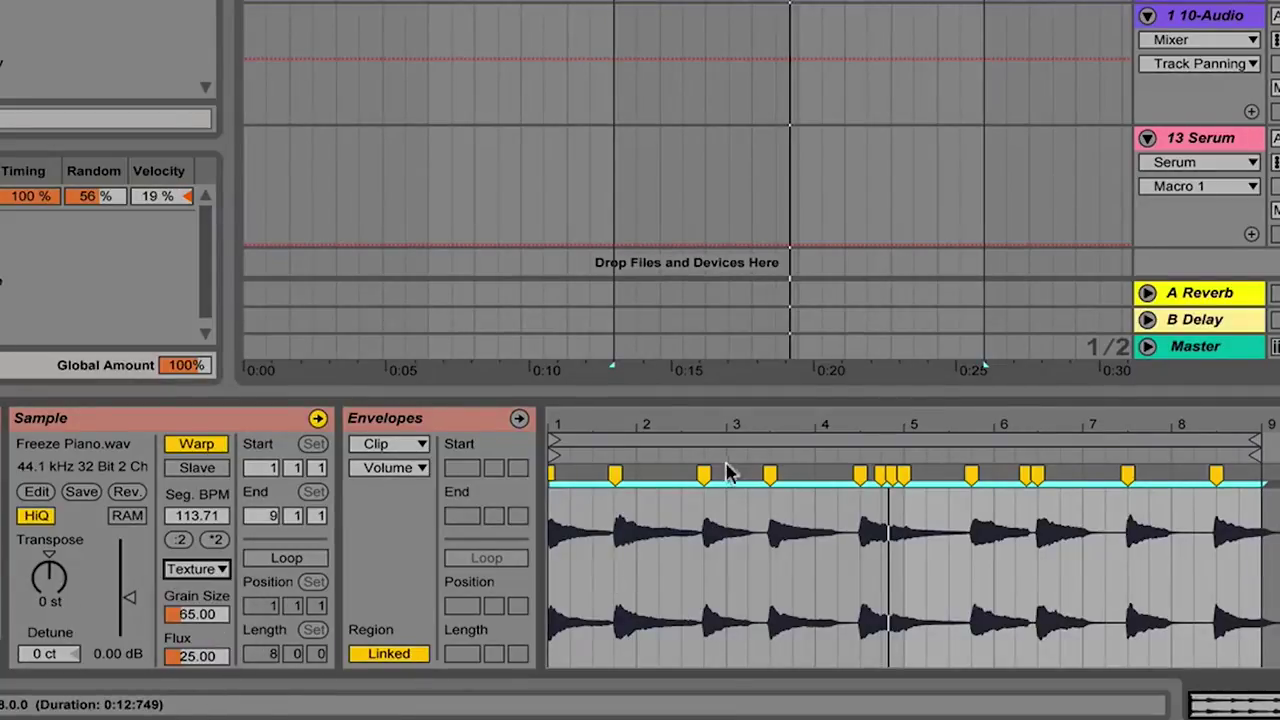
left_click(765, 453)
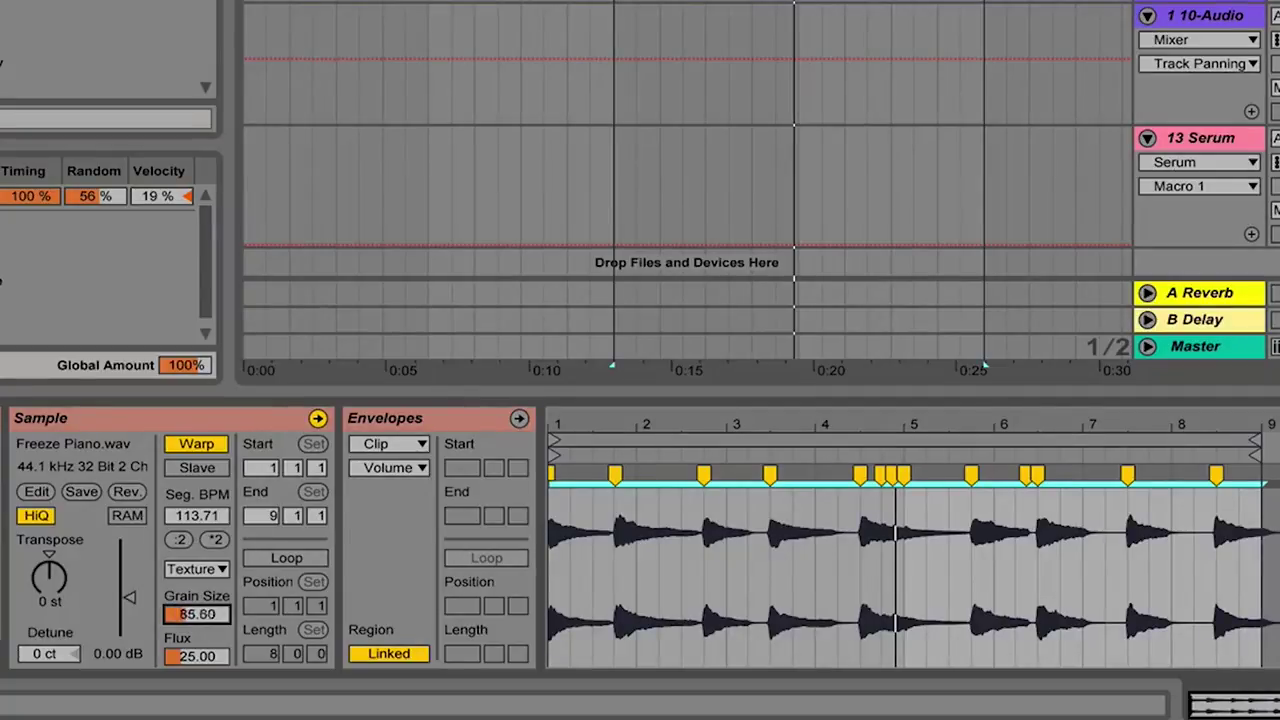
Step: Try Texture grain sizes of 48.90 and 144.73 on the piano clip and audition it from about 3.3
left_click_drag(197, 614, 197, 660)
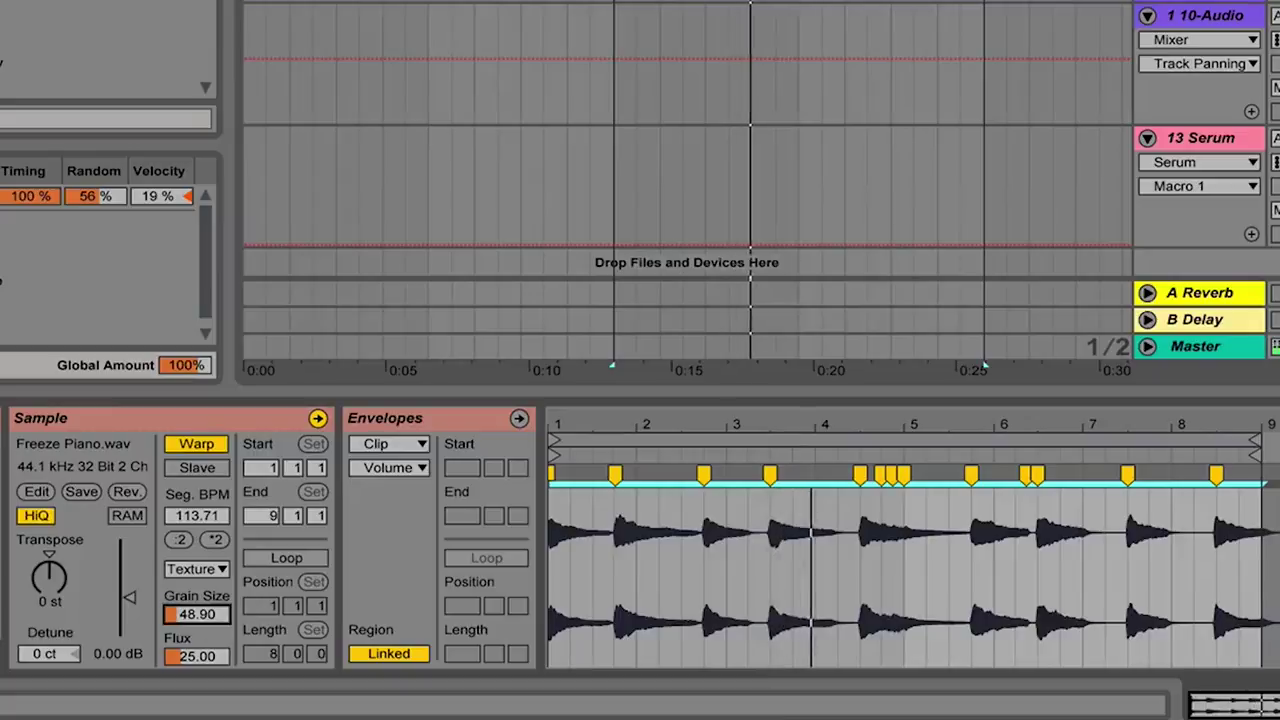
left_click_drag(199, 615, 199, 572)
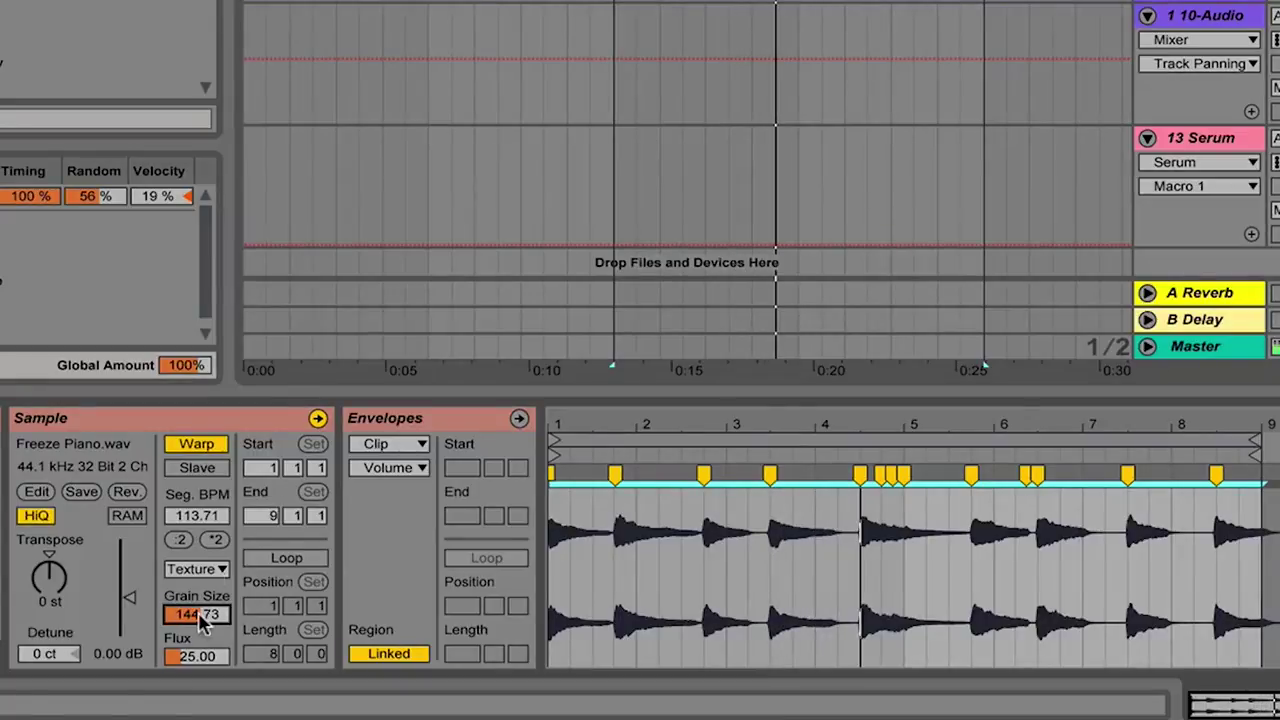
left_click(760, 453)
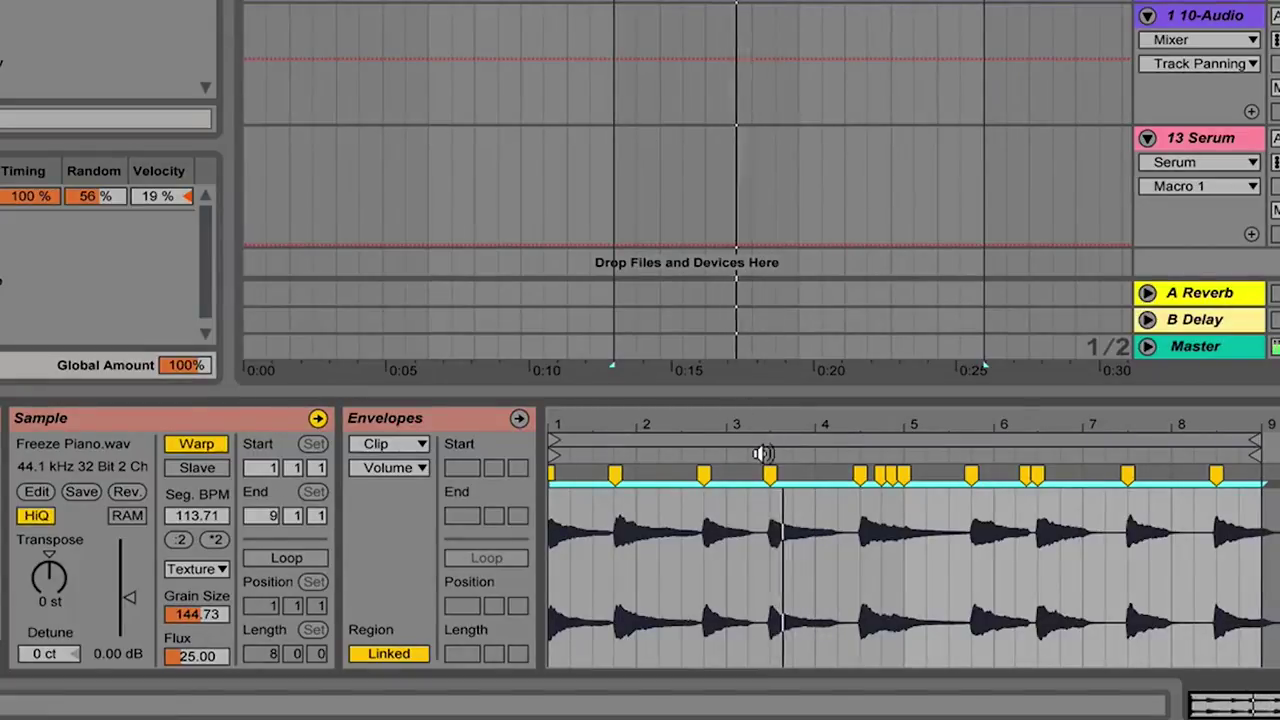
Step: Set the piano clip's warp mode to Complex and audition the passage from about 3.3
left_click(205, 572)
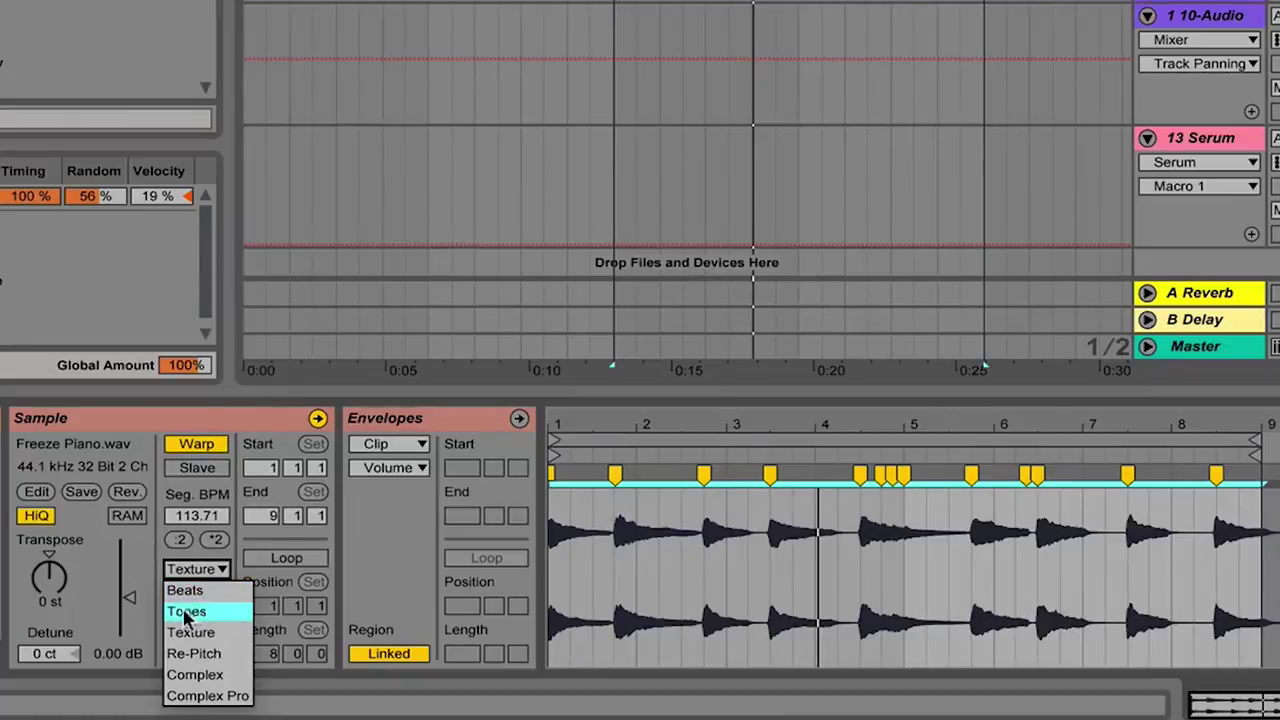
left_click(183, 683)
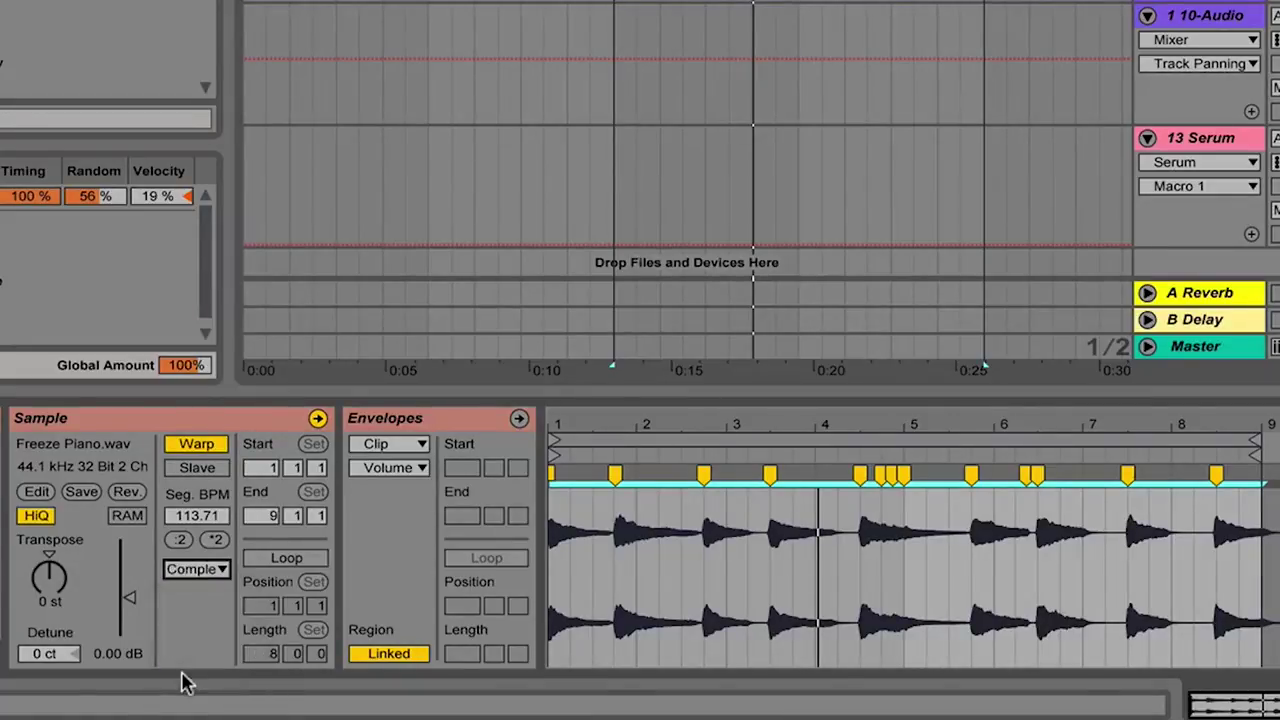
left_click(765, 456)
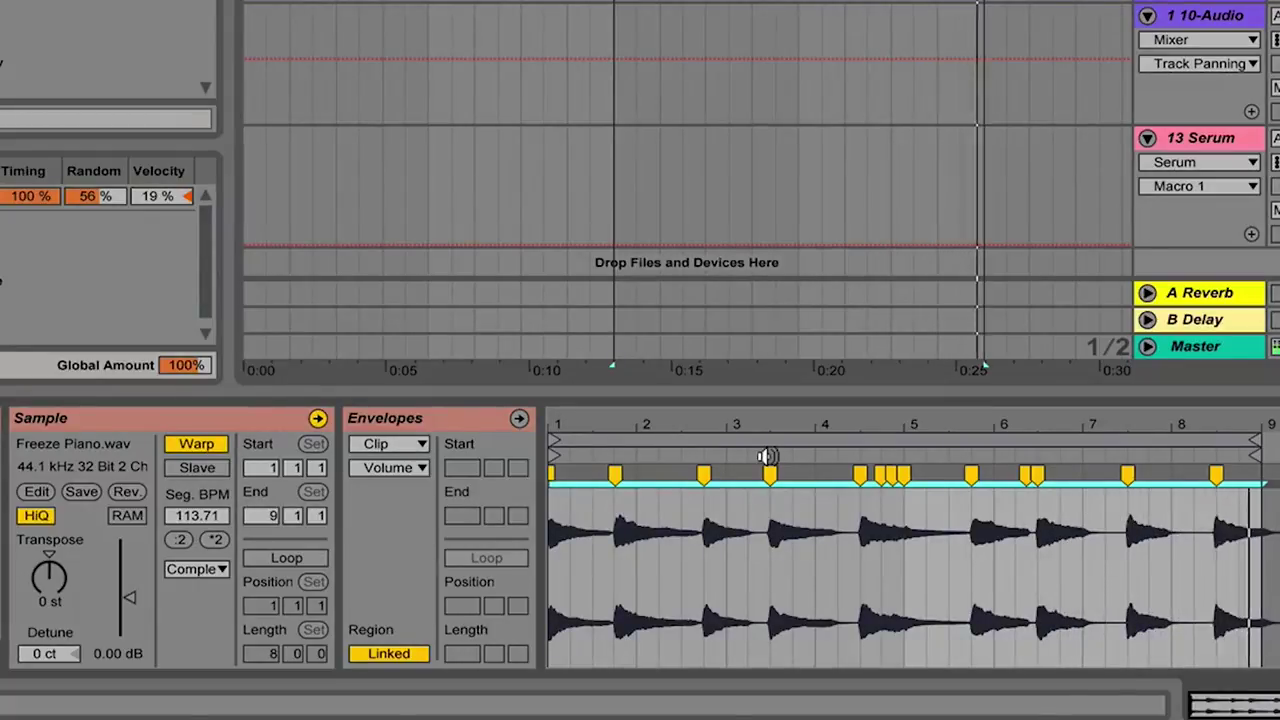
left_click(828, 440)
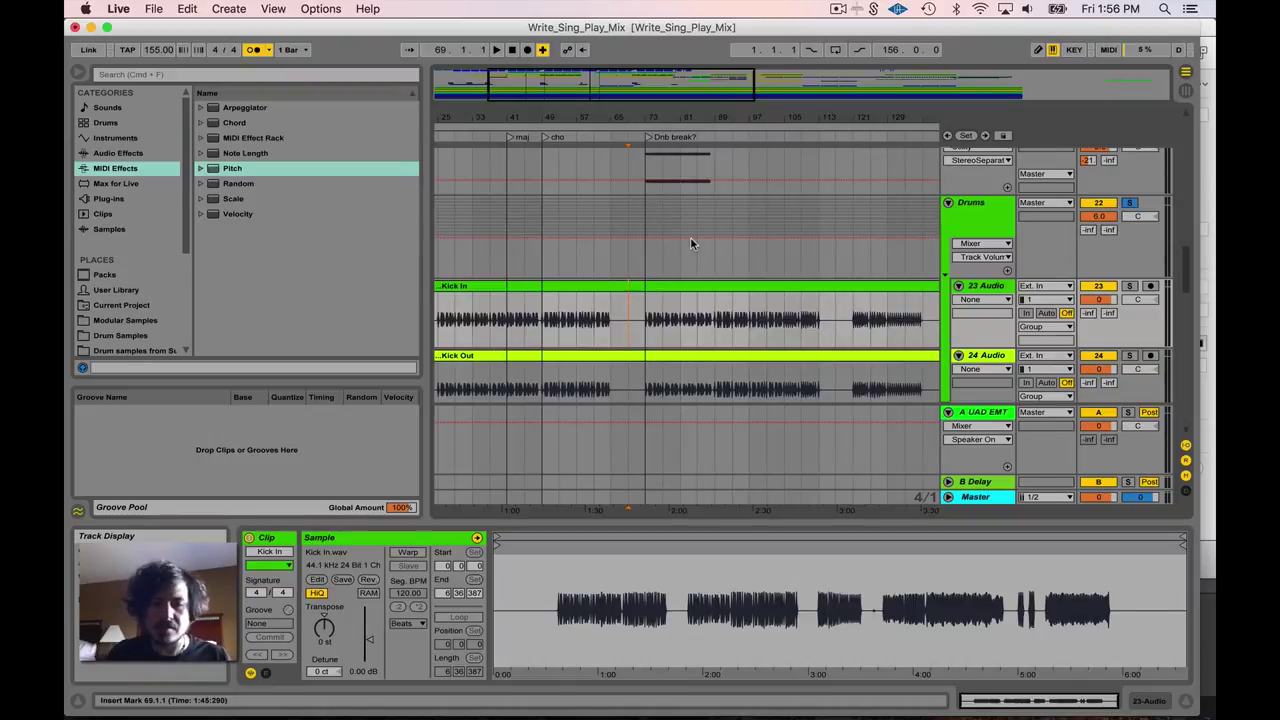
Step: Examine the drum group's audio tracks around the "Dnb break?" locator in the Write_Sing_Play_Mix arrangement
scroll(690, 295, "down", 2)
scroll(690, 295, "down", 10)
scroll(690, 295, "up", 8)
scroll(690, 295, "down", 10)
scroll(690, 295, "down", 5)
scroll(662, 245, "up", 10)
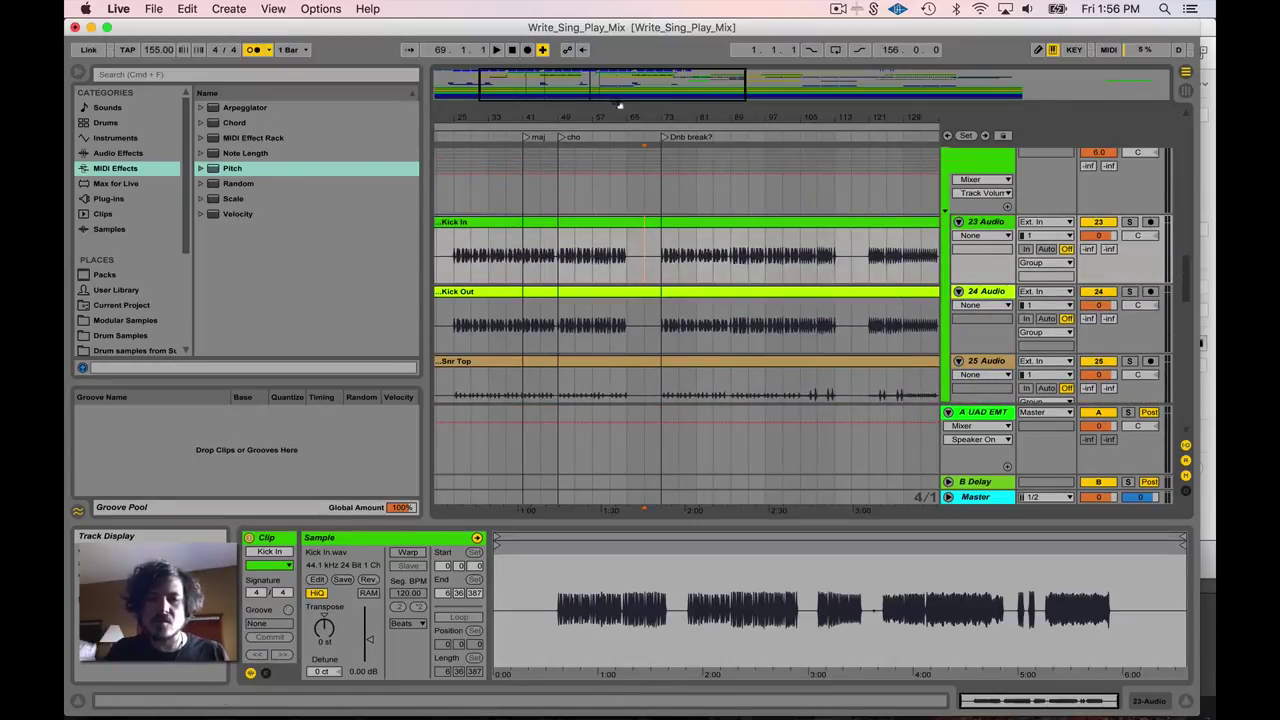
left_click_drag(619, 103, 637, 244)
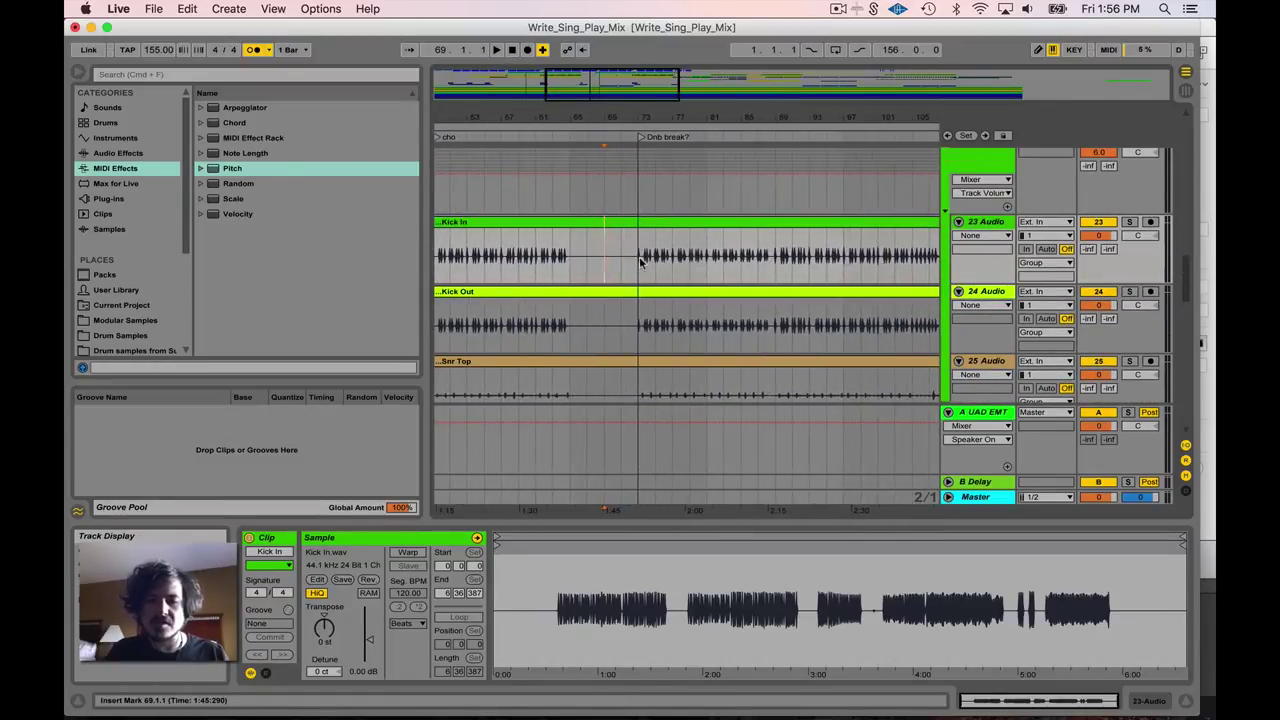
scroll(639, 260, "right", 5)
scroll(639, 260, "left", 2)
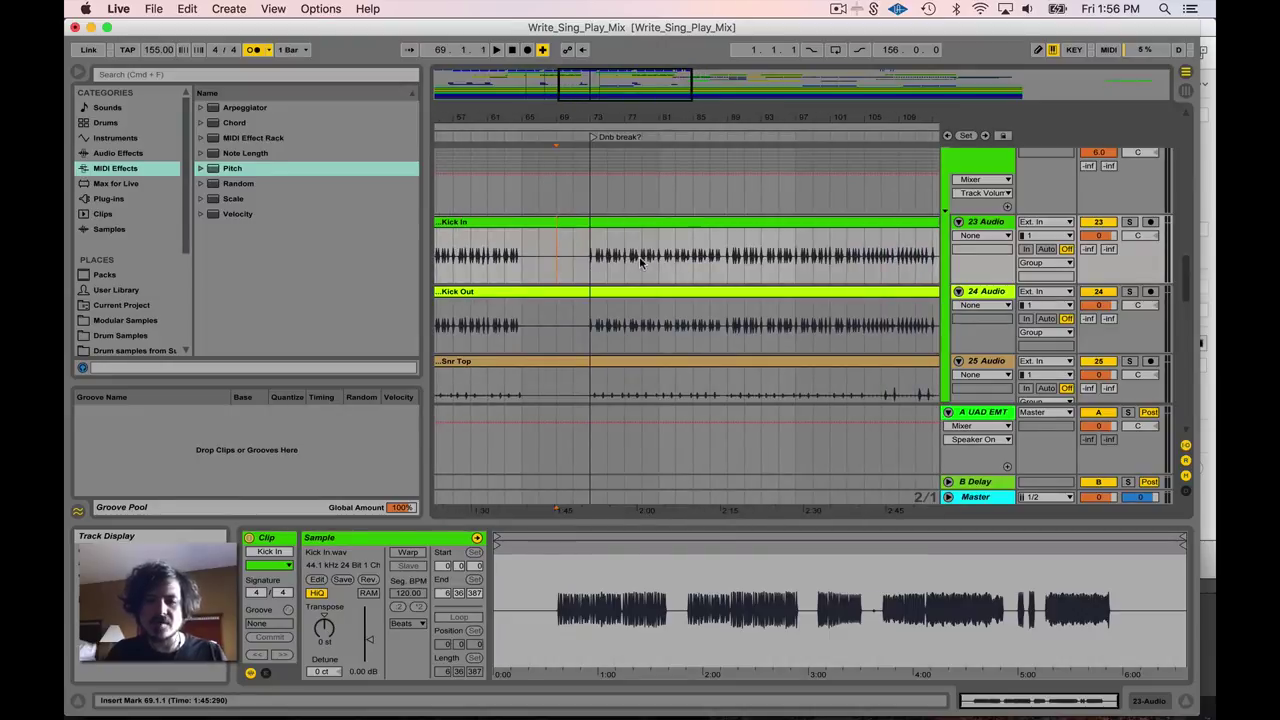
scroll(574, 249, "up", 5)
scroll(574, 249, "down", 5)
Step: Place the insert marker at 71.1.1 on the Kick In track, just before the "Dnb break?" locator
left_click(574, 249)
left_click_drag(591, 87, 591, 249)
left_click(588, 243)
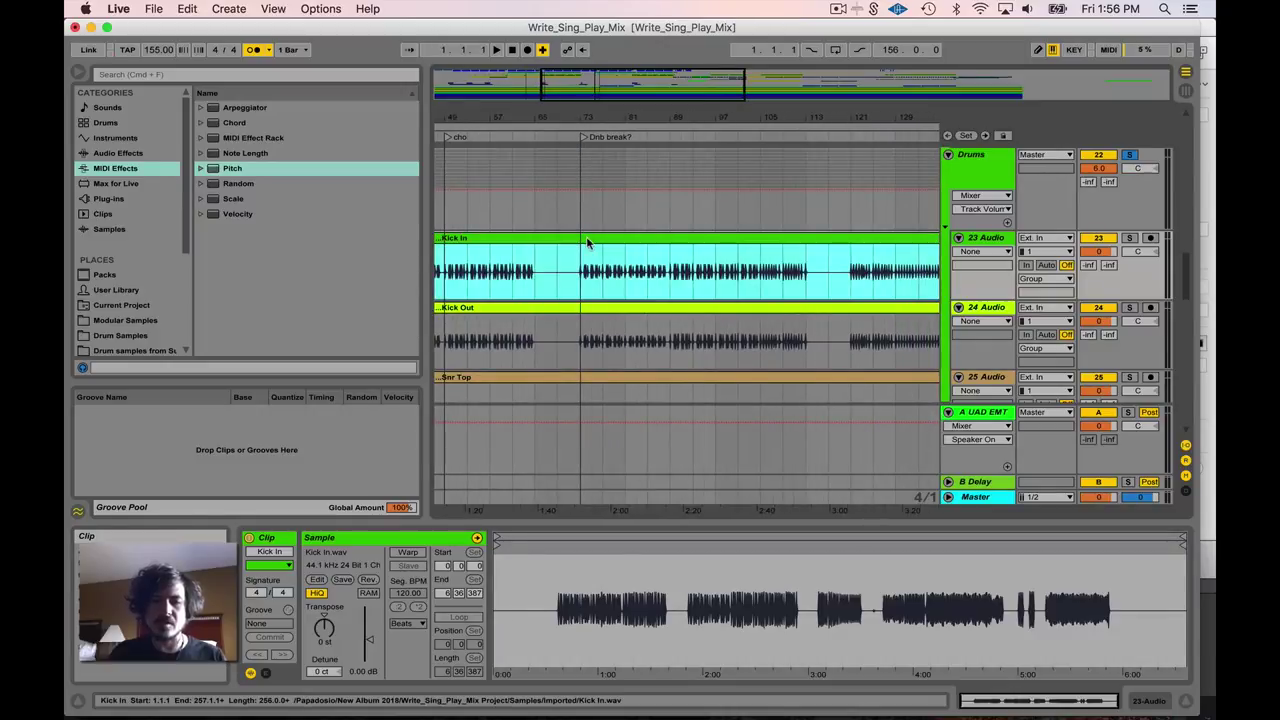
left_click(558, 274)
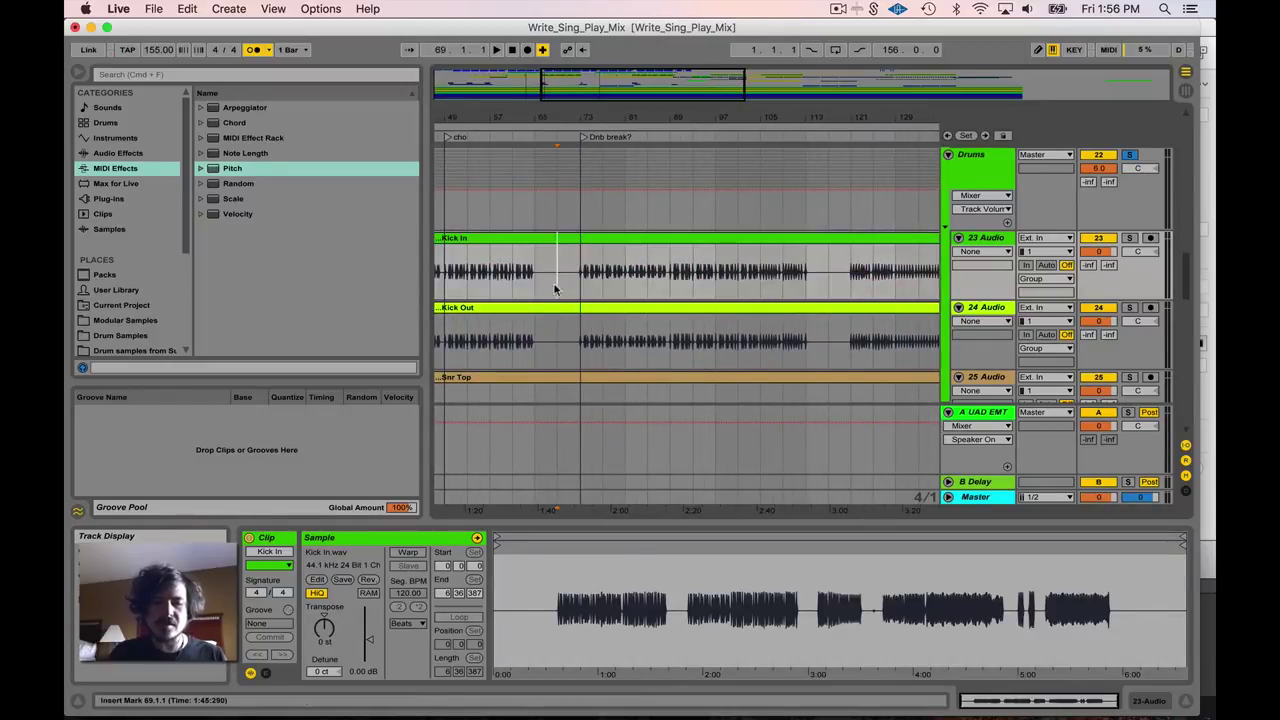
mouse_move(607, 93)
left_mouse_down()
mouse_move(607, 74)
mouse_move(656, 79)
mouse_move(653, 60)
mouse_move(651, 80)
mouse_move(617, 82)
left_mouse_up()
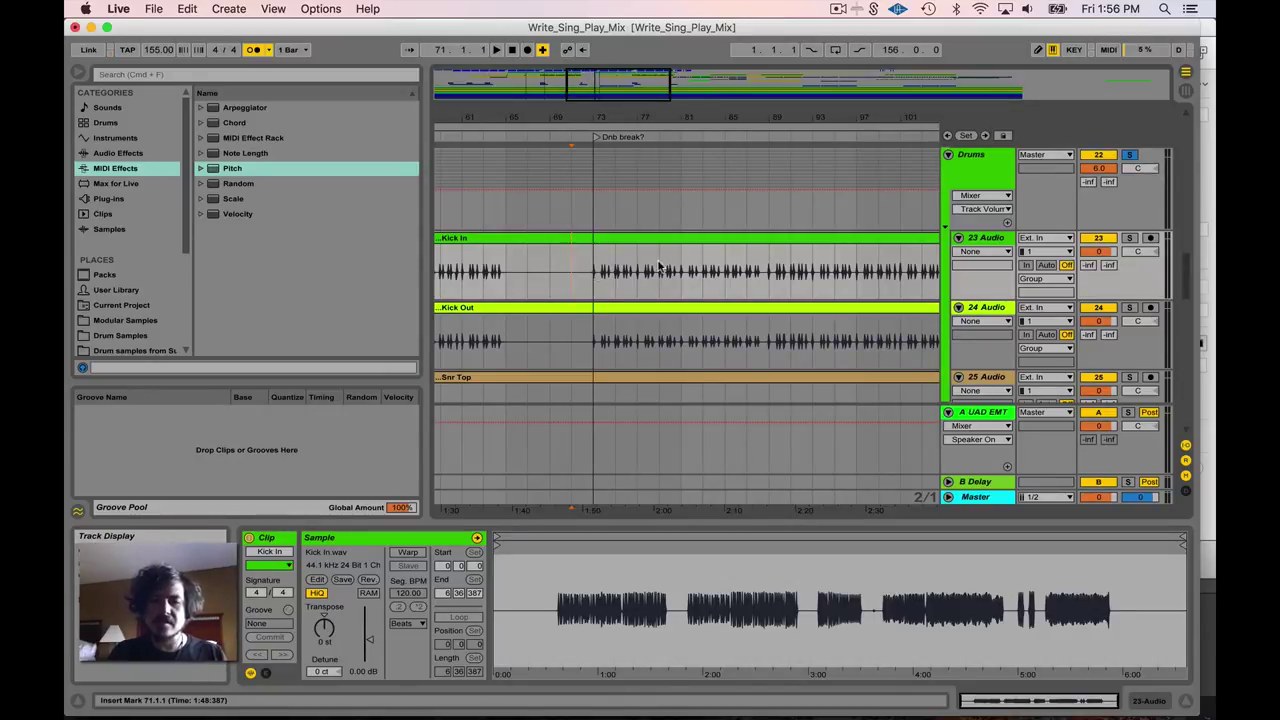
left_click_drag(582, 117, 603, 84)
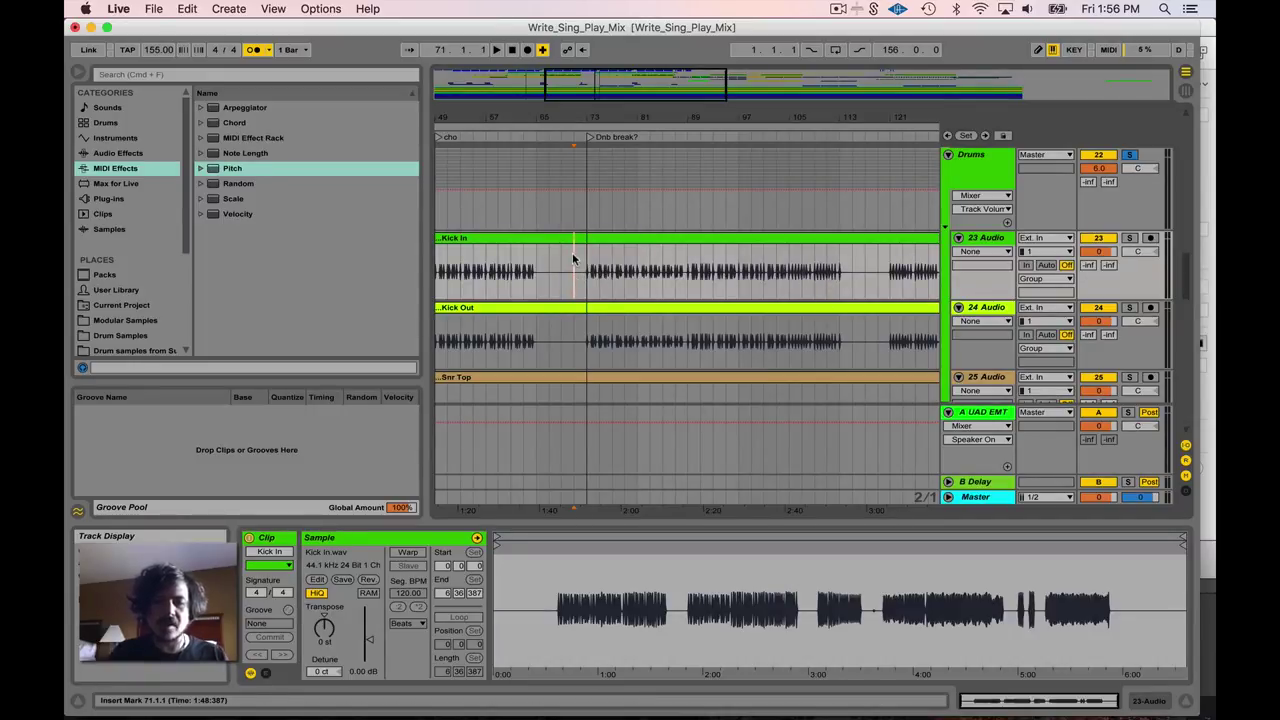
Step: Extend the time selection to 117.1.1 across all drum tracks from Kick In through Drum Head
left_click_drag(588, 117, 570, 143)
scroll(552, 261, "right", 5)
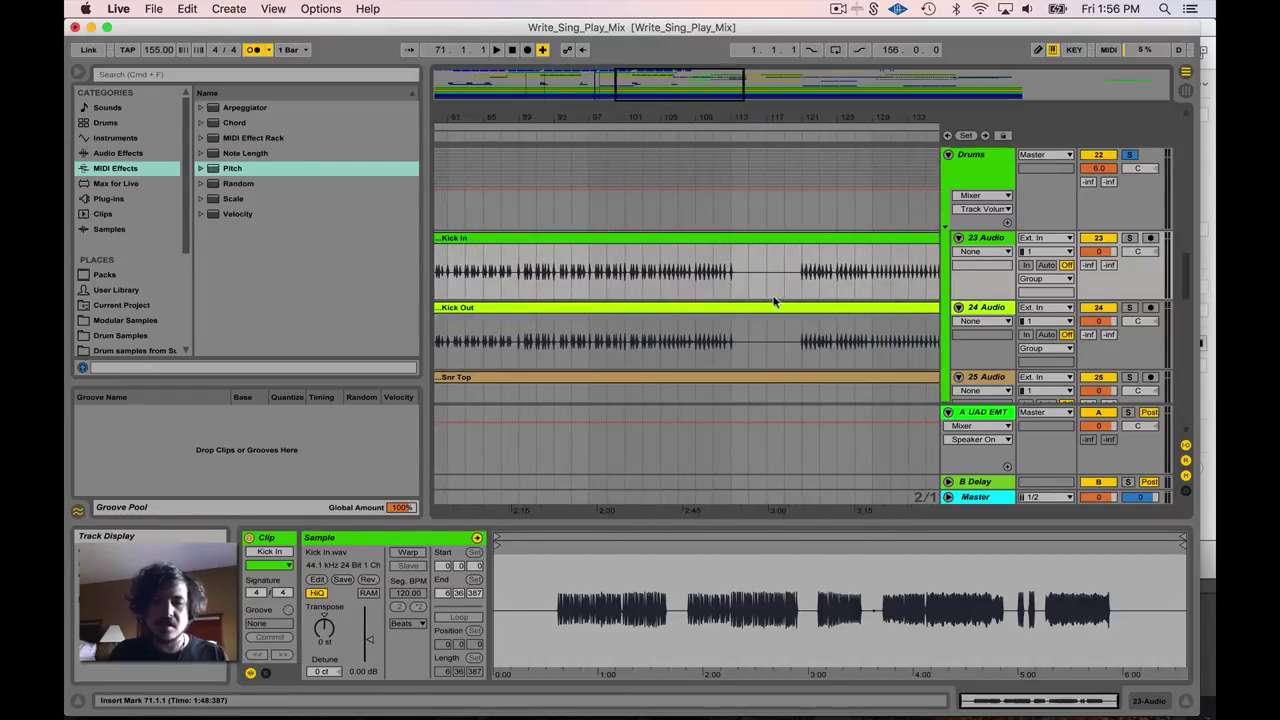
scroll(480, 281, "left", 3)
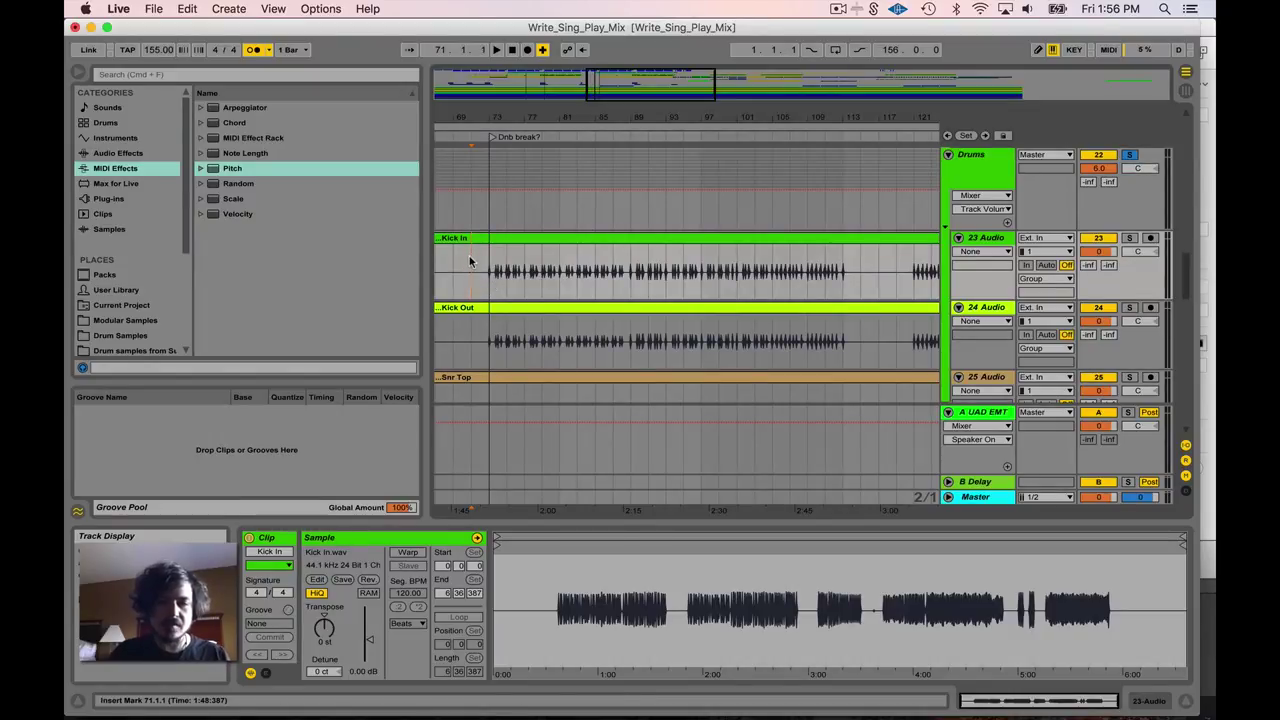
scroll(858, 250, "down", 10)
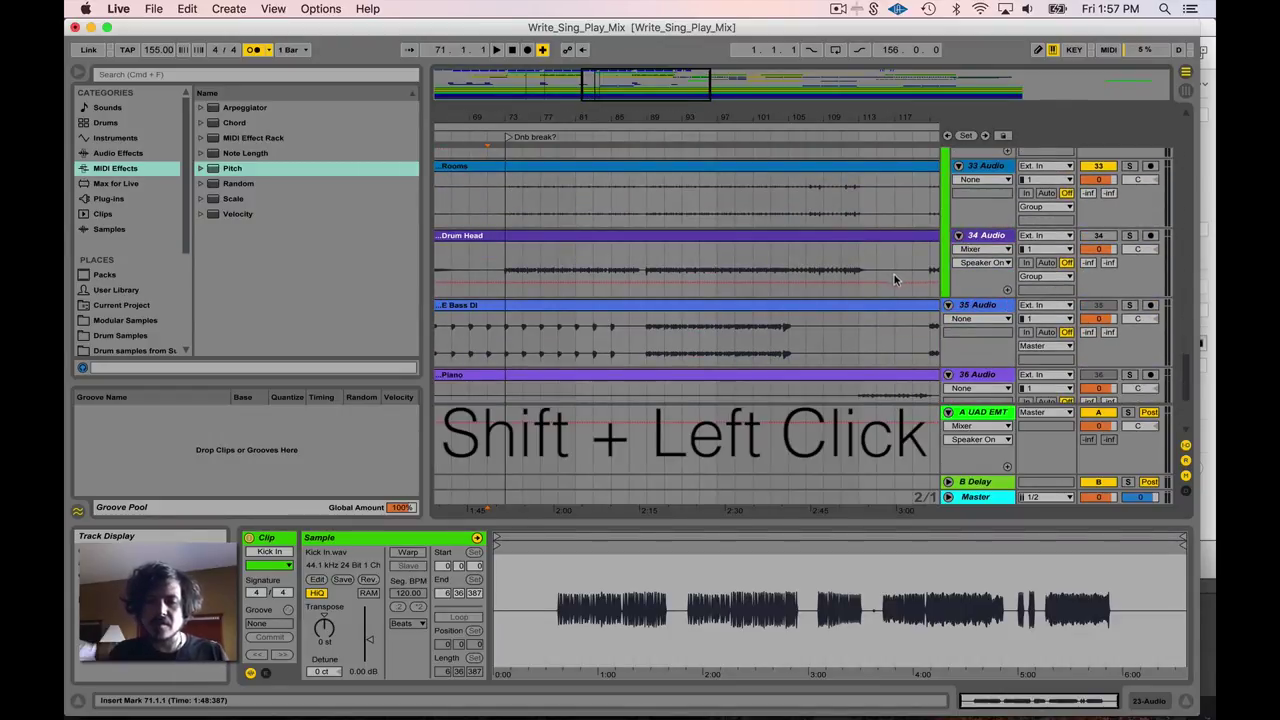
left_click(892, 268, "shift")
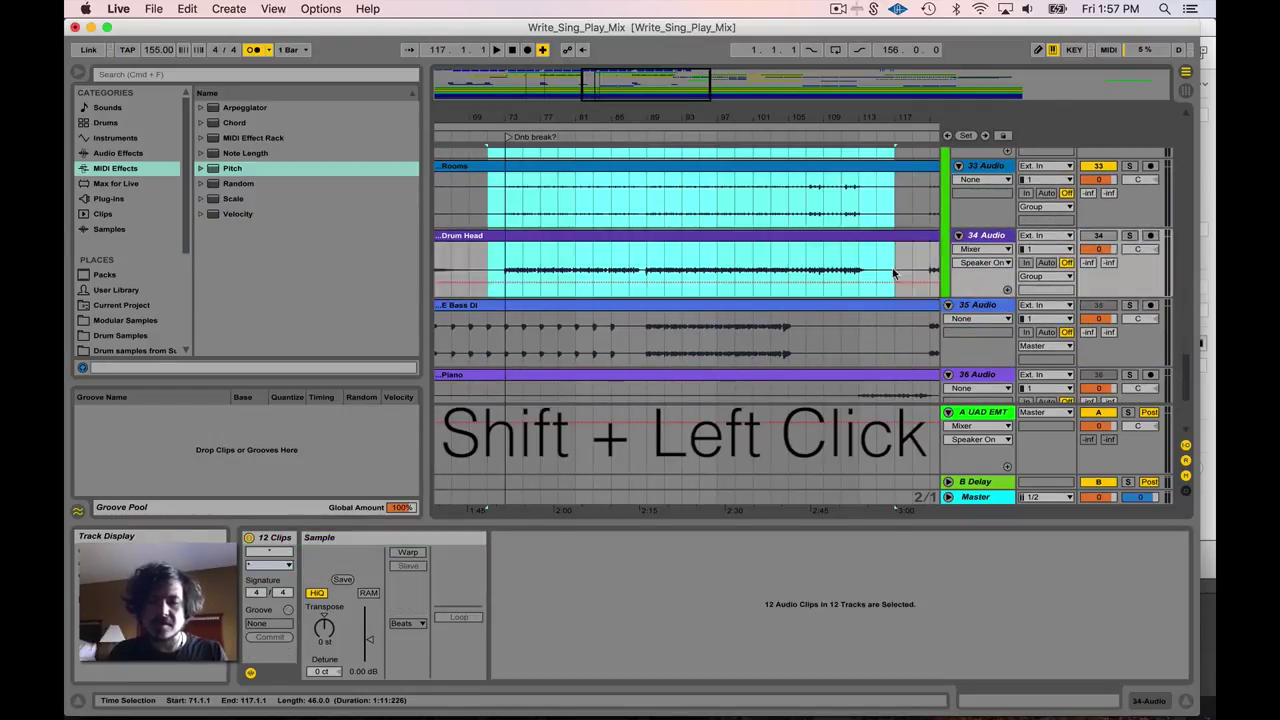
scroll(770, 258, "up", 4)
scroll(735, 258, "up", 8)
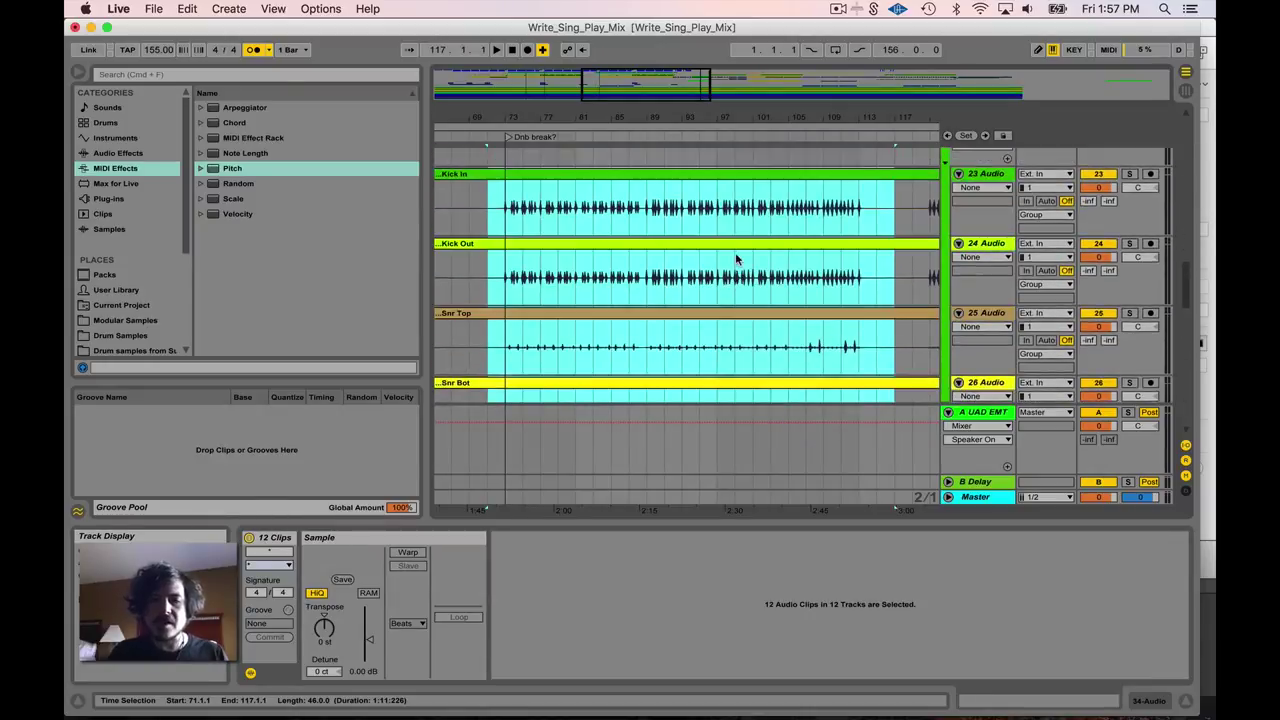
Step: Split the drum clips at the selection's boundaries and enable Warp for all twelve selected clips
key("super+e")
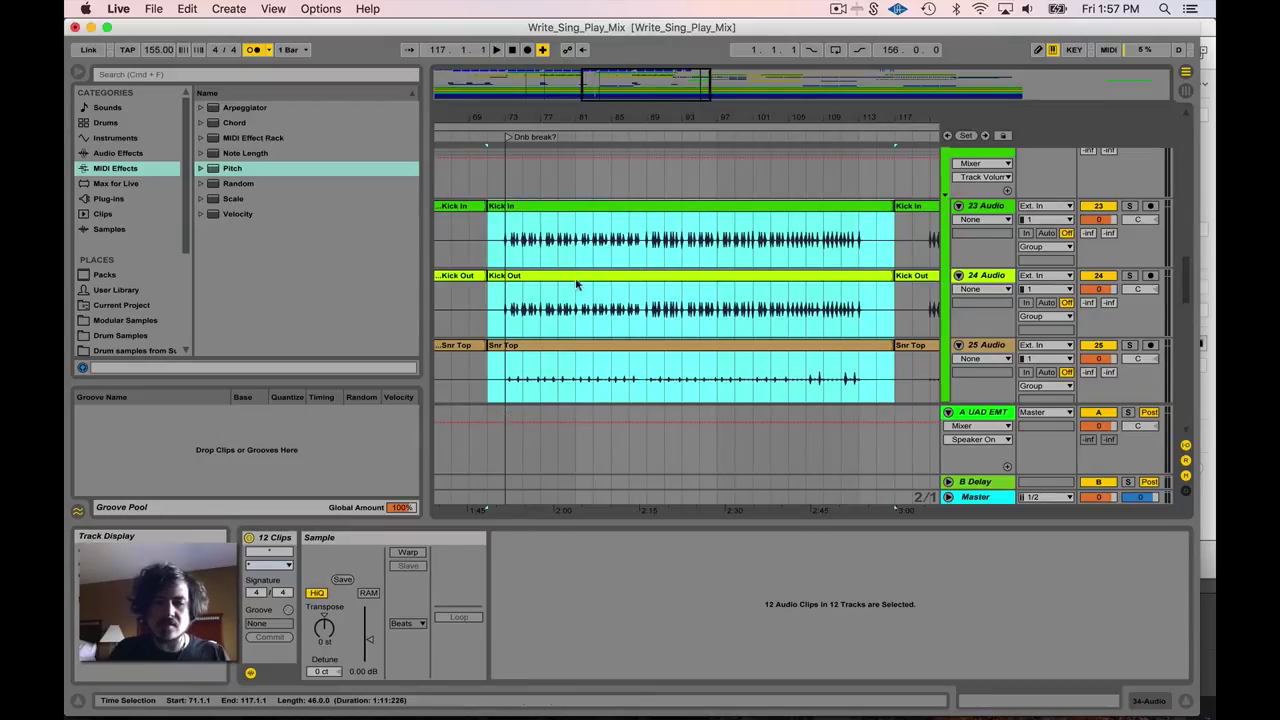
left_click(407, 554)
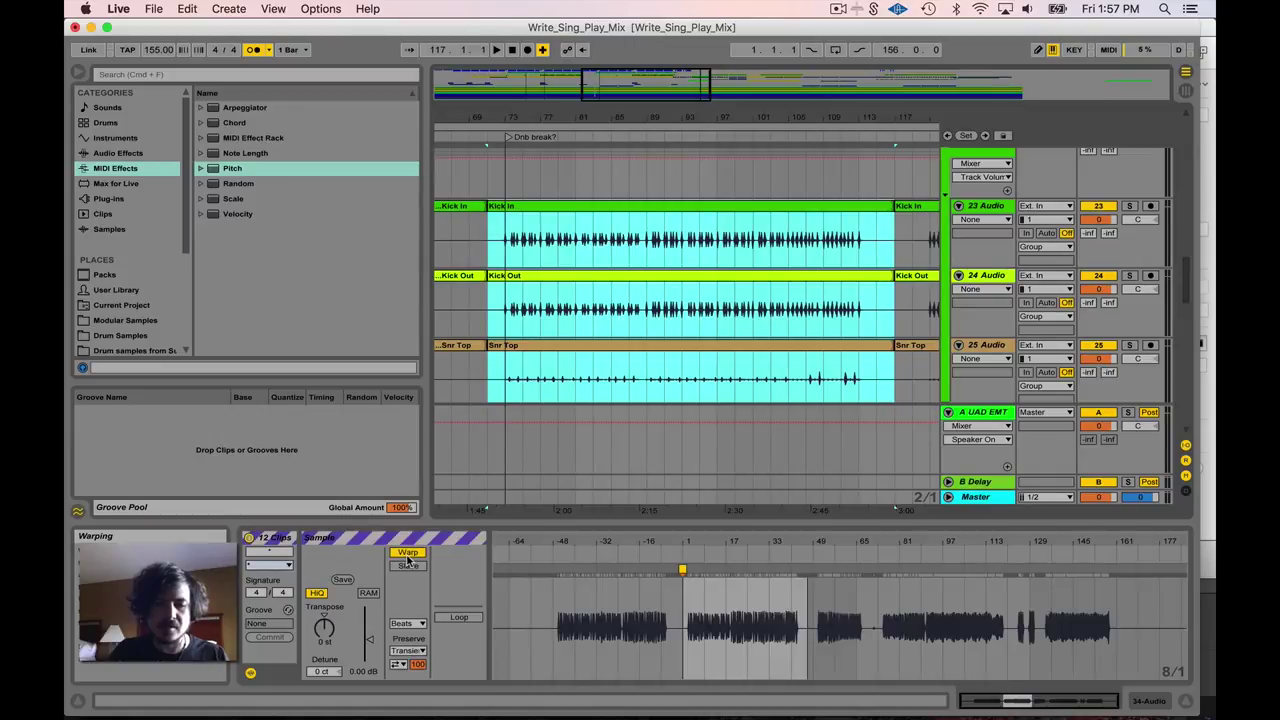
scroll(660, 260, "down", 5)
scroll(668, 252, "down", 4)
scroll(668, 252, "up", 5)
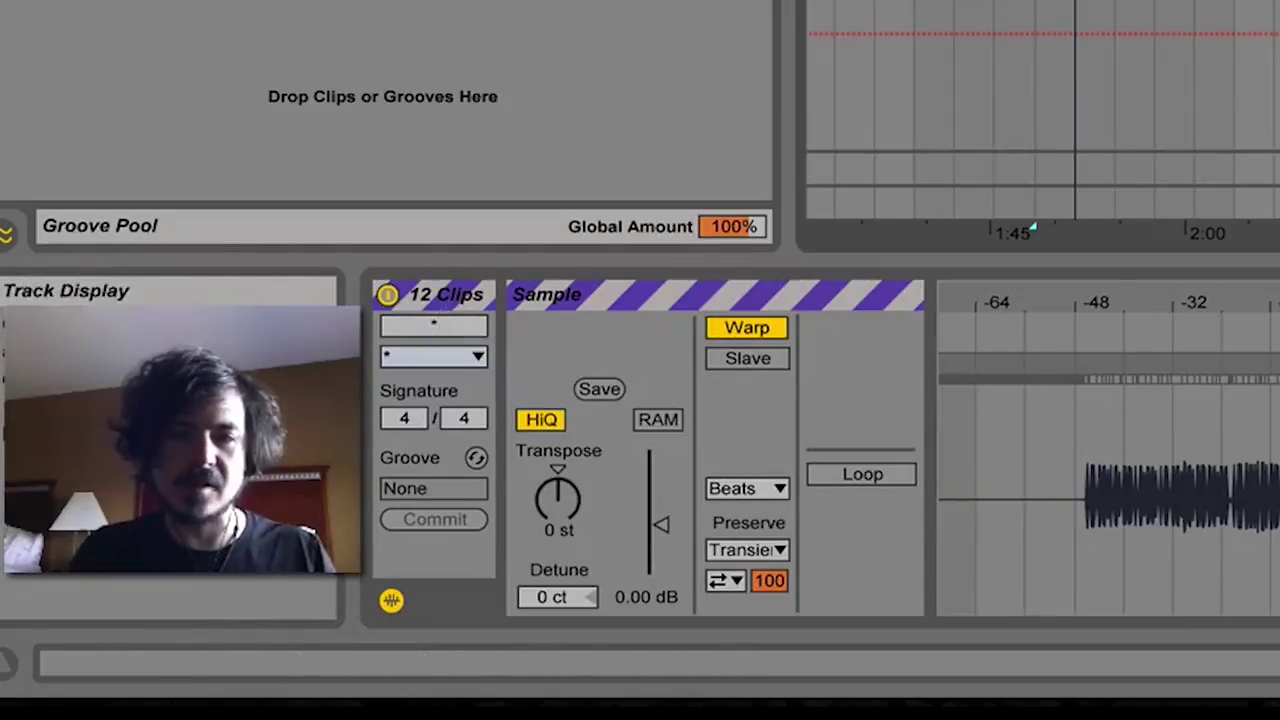
key("plus")
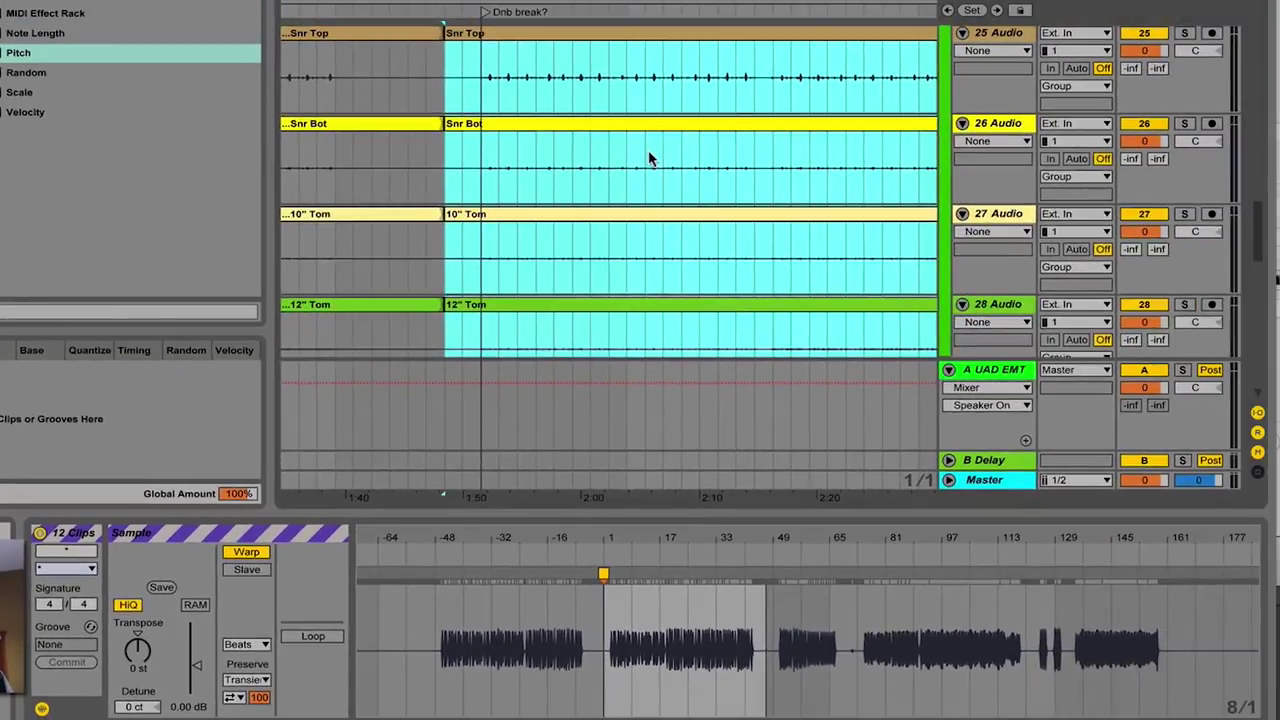
Step: Select only the warped OH L&R clip to display its waveform in the clip view
scroll(740, 160, "down", 5)
left_click_drag(628, 537, 628, 580)
scroll(623, 190, "down", 5)
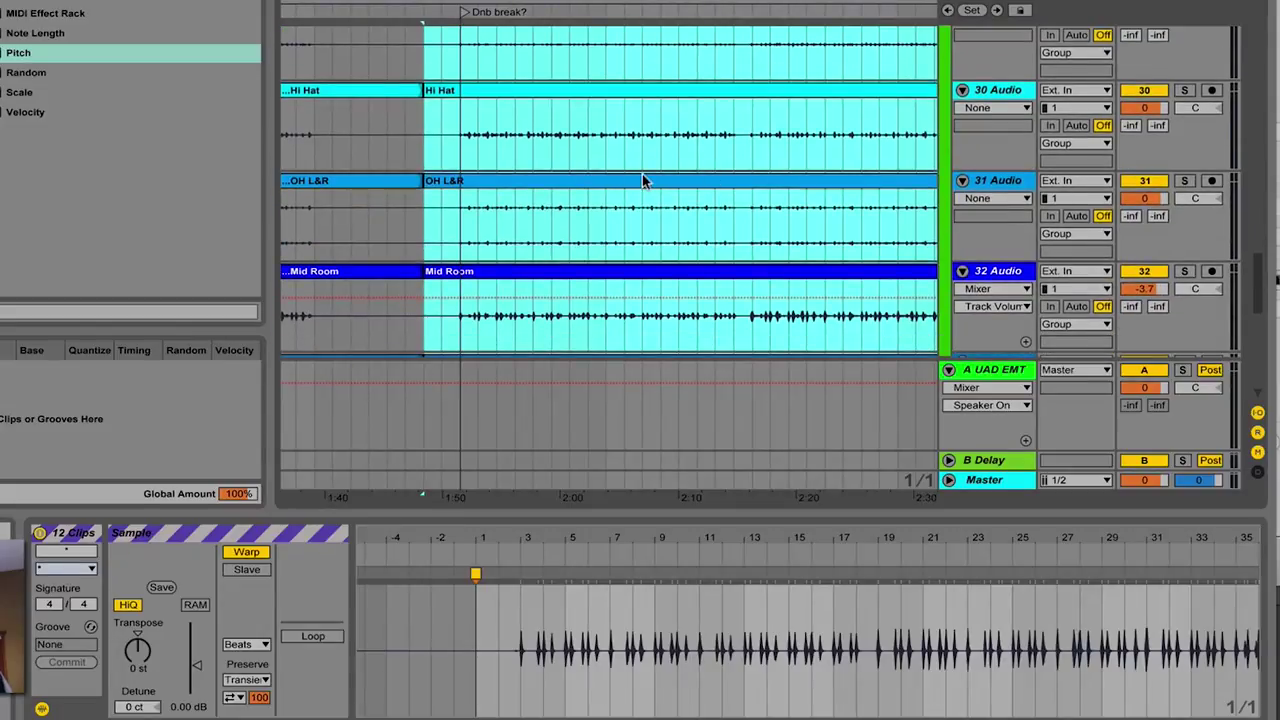
left_click(511, 180)
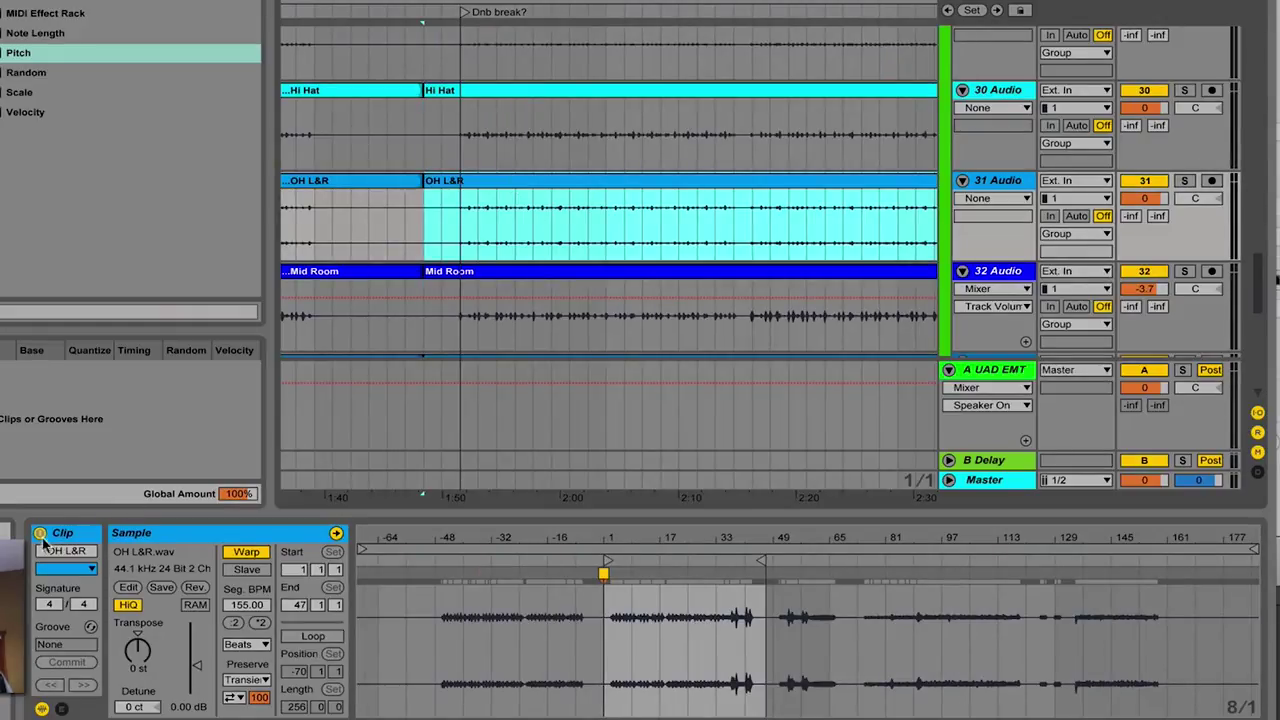
Step: Select all twelve split drum clips together, from Drum Head up to Kick In
scroll(590, 290, "down", 5)
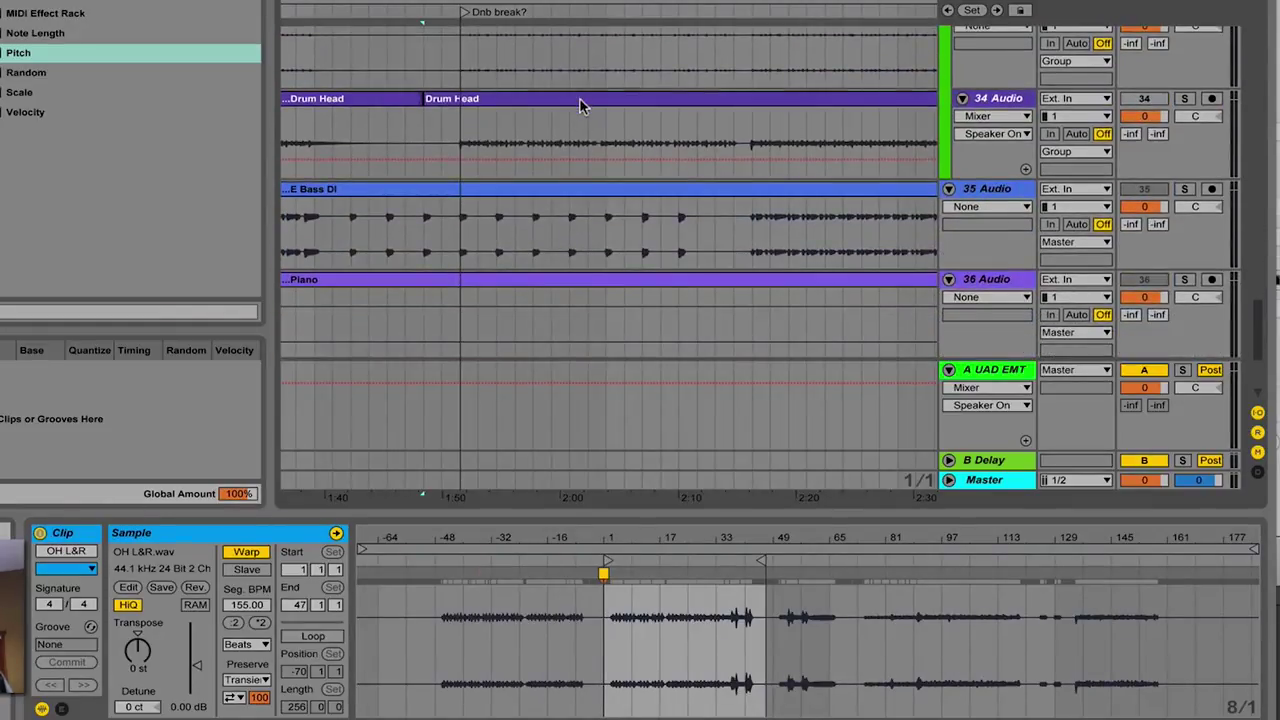
left_click(604, 125)
scroll(605, 100, "up", 8)
scroll(605, 103, "up", 3)
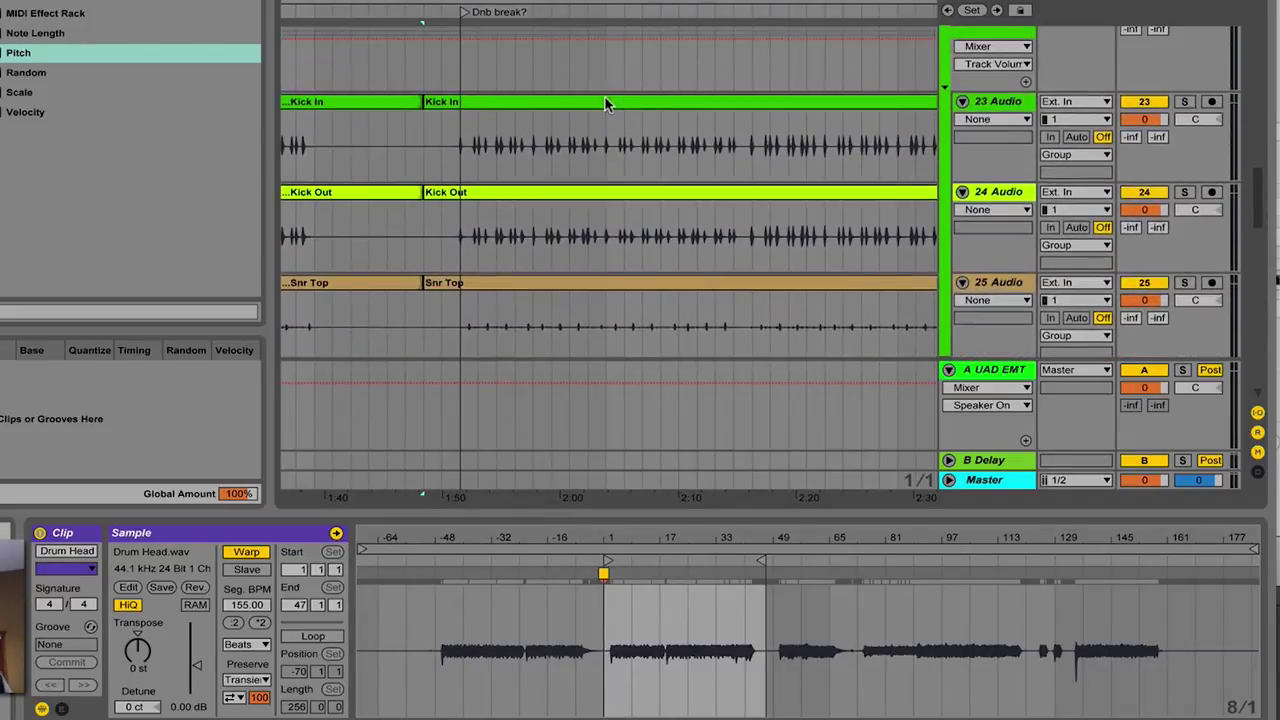
left_click(596, 103, "shift")
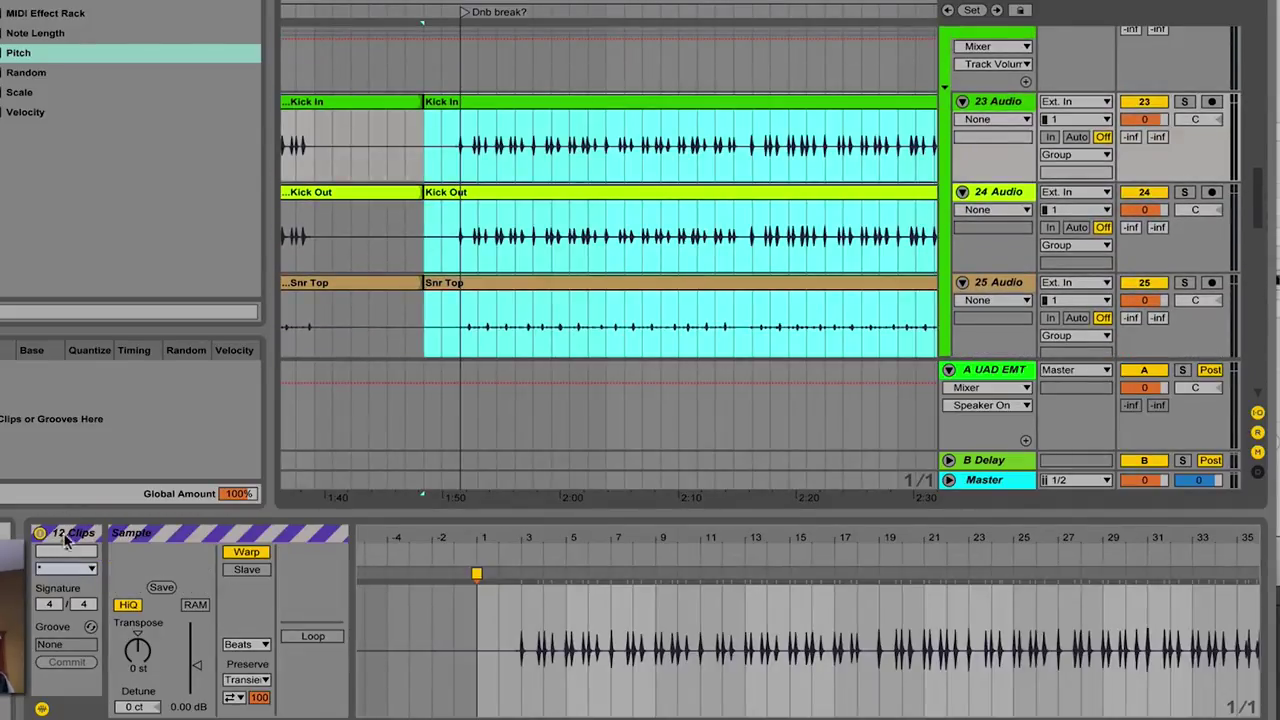
Step: Remove the OH L&R clip from the selection and add it back to display its waveform, and inspect its transients around bars 3 to 8
scroll(700, 200, "up", 1)
scroll(702, 200, "down", 7)
scroll(702, 200, "down", 4)
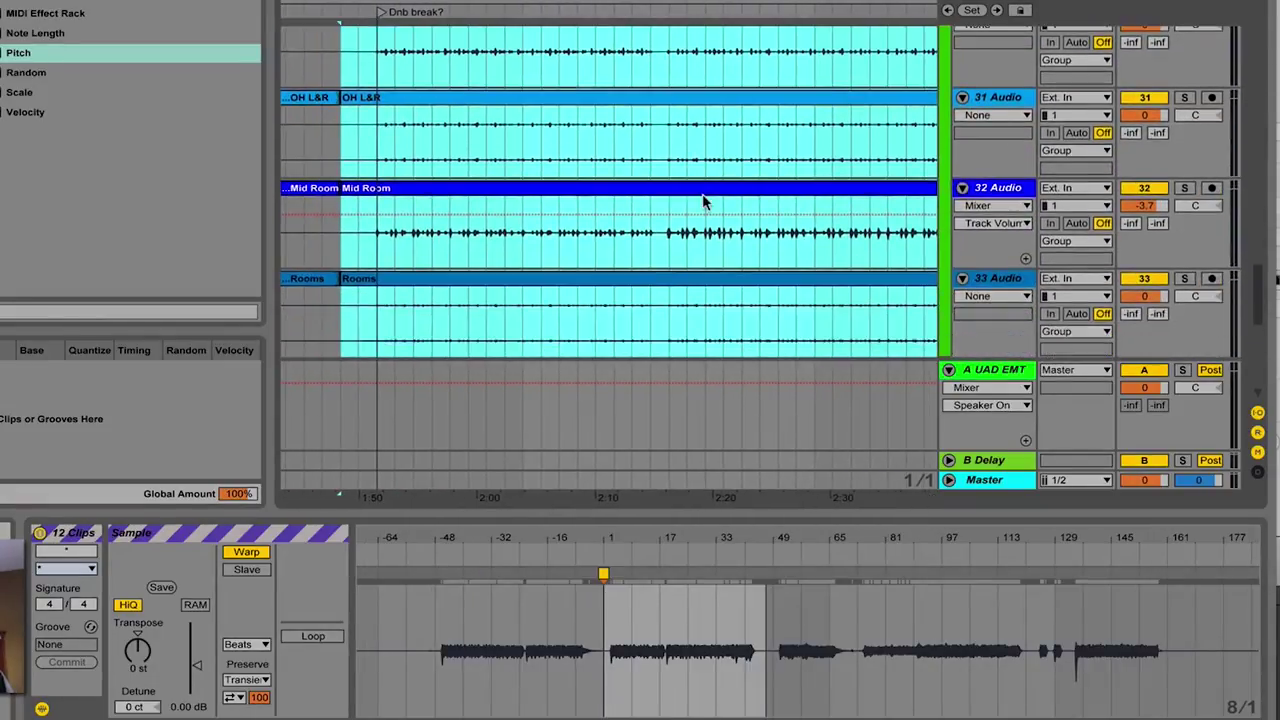
scroll(702, 200, "up", 2)
scroll(702, 200, "down", 1)
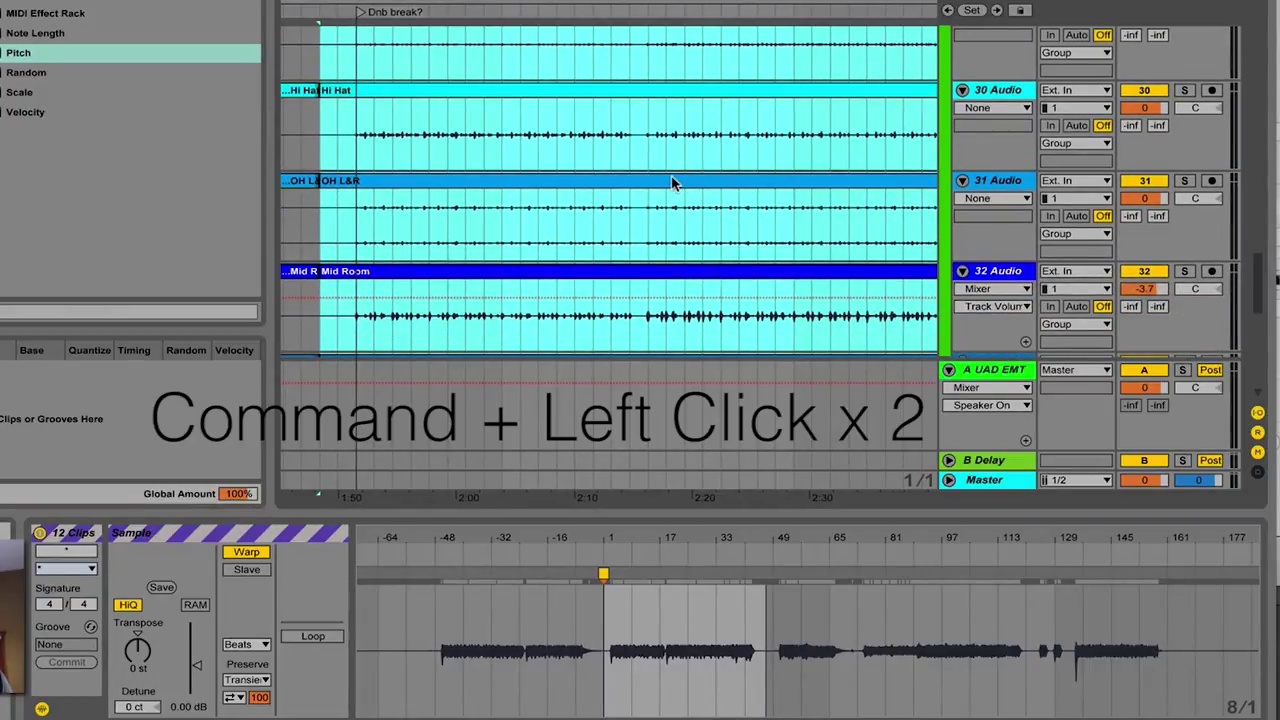
left_click(672, 180, "super")
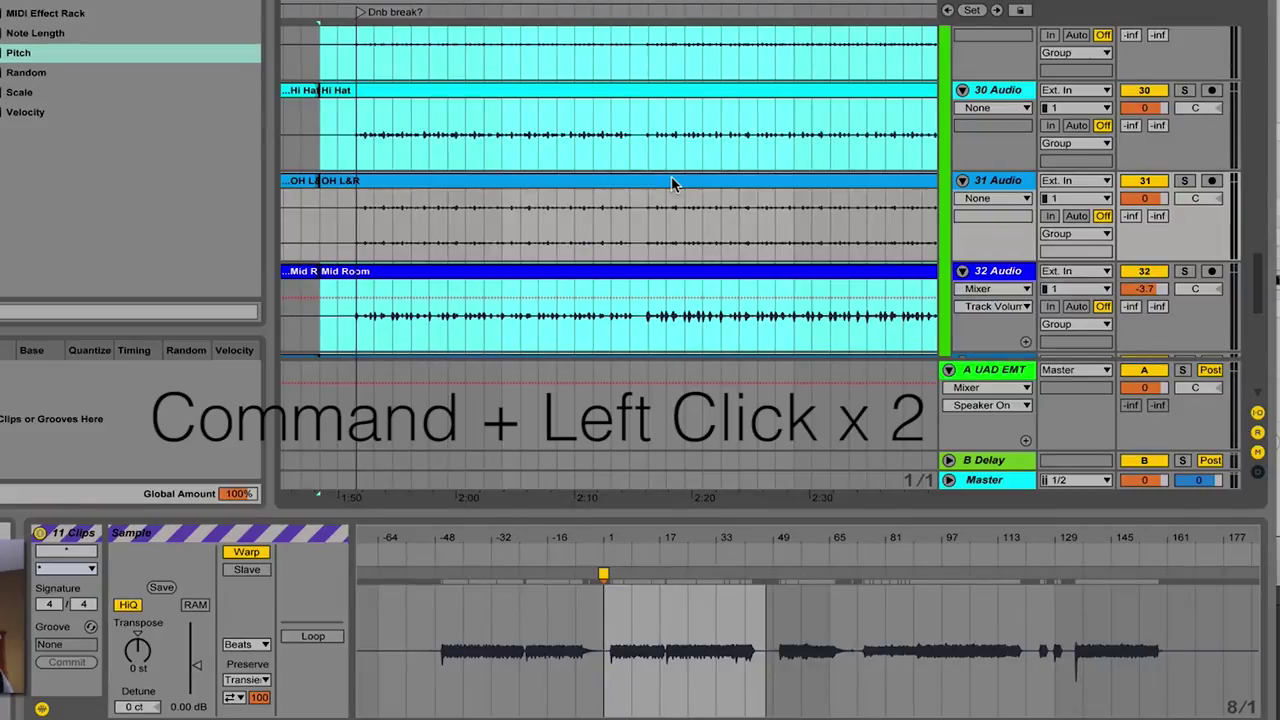
left_click(672, 180, "super")
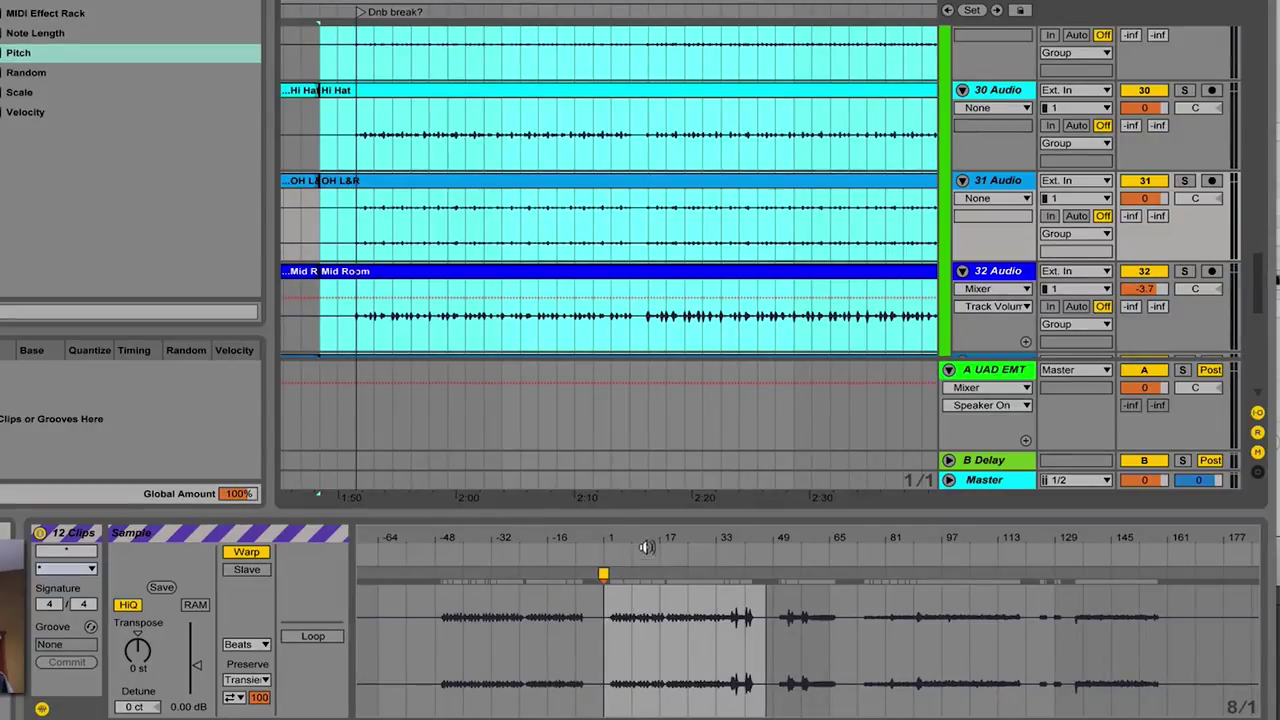
left_click_drag(642, 540, 508, 562)
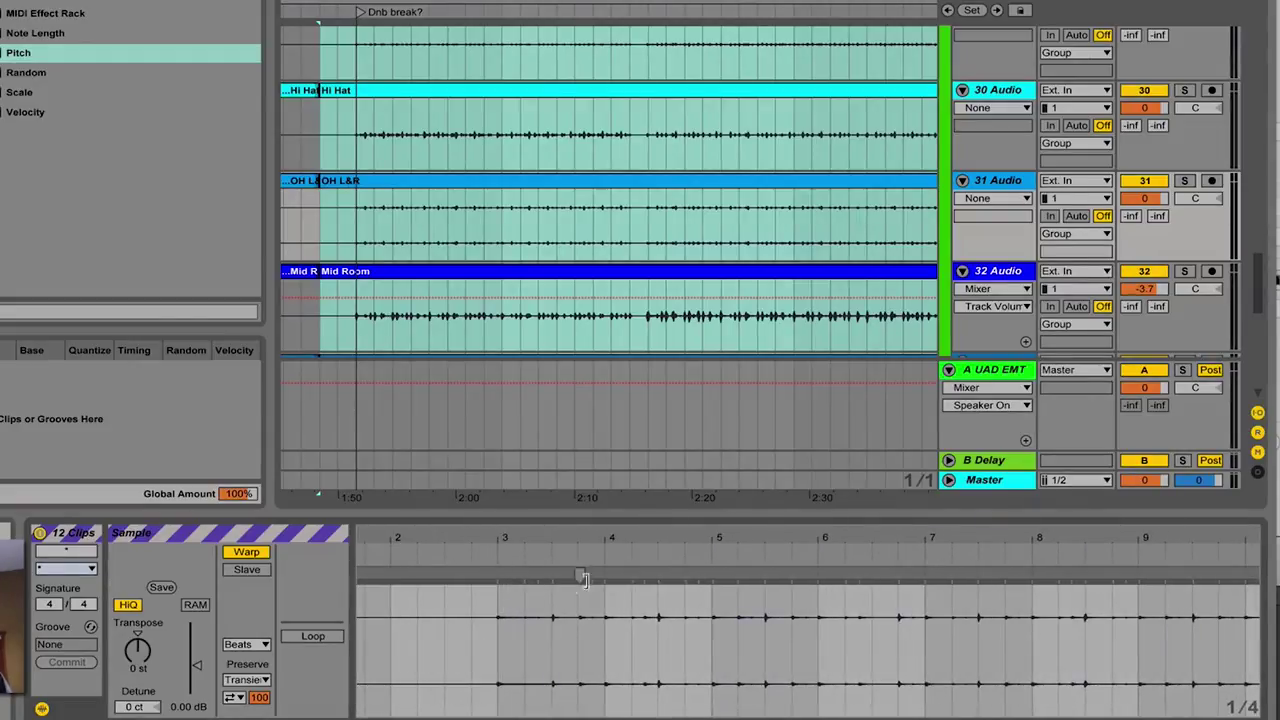
left_click_drag(640, 540, 595, 462)
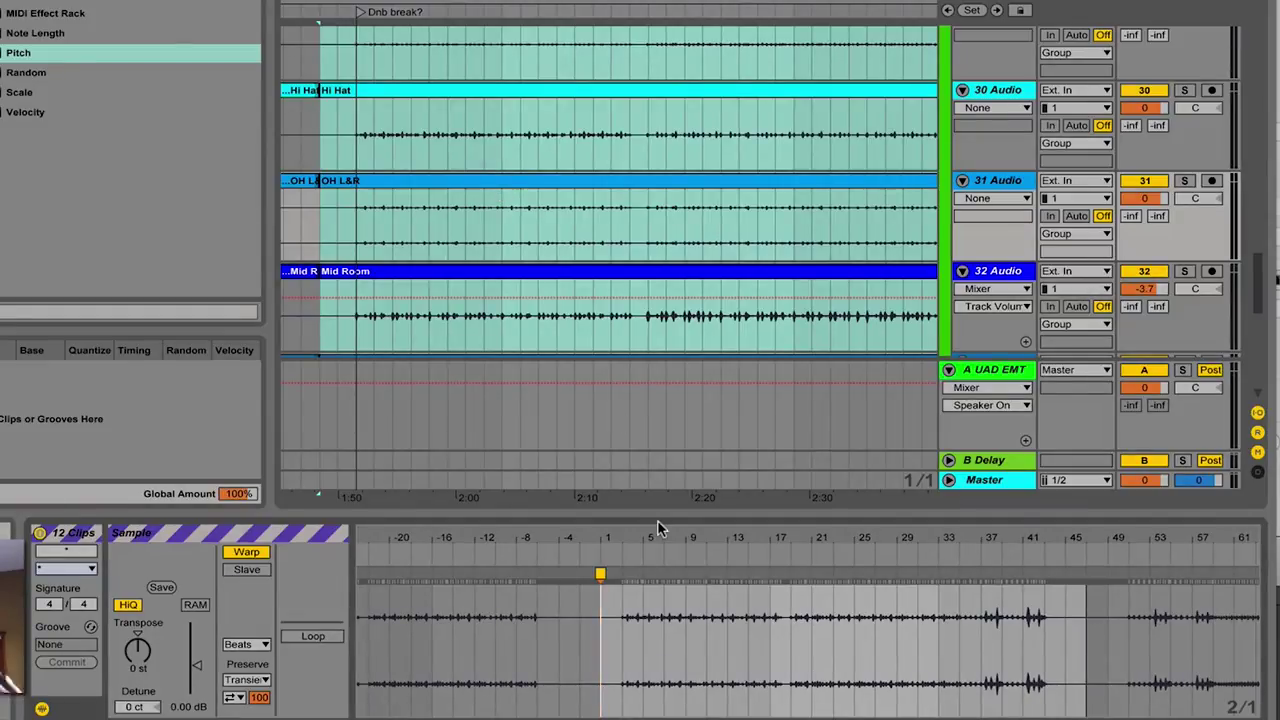
left_click_drag(634, 535, 667, 540)
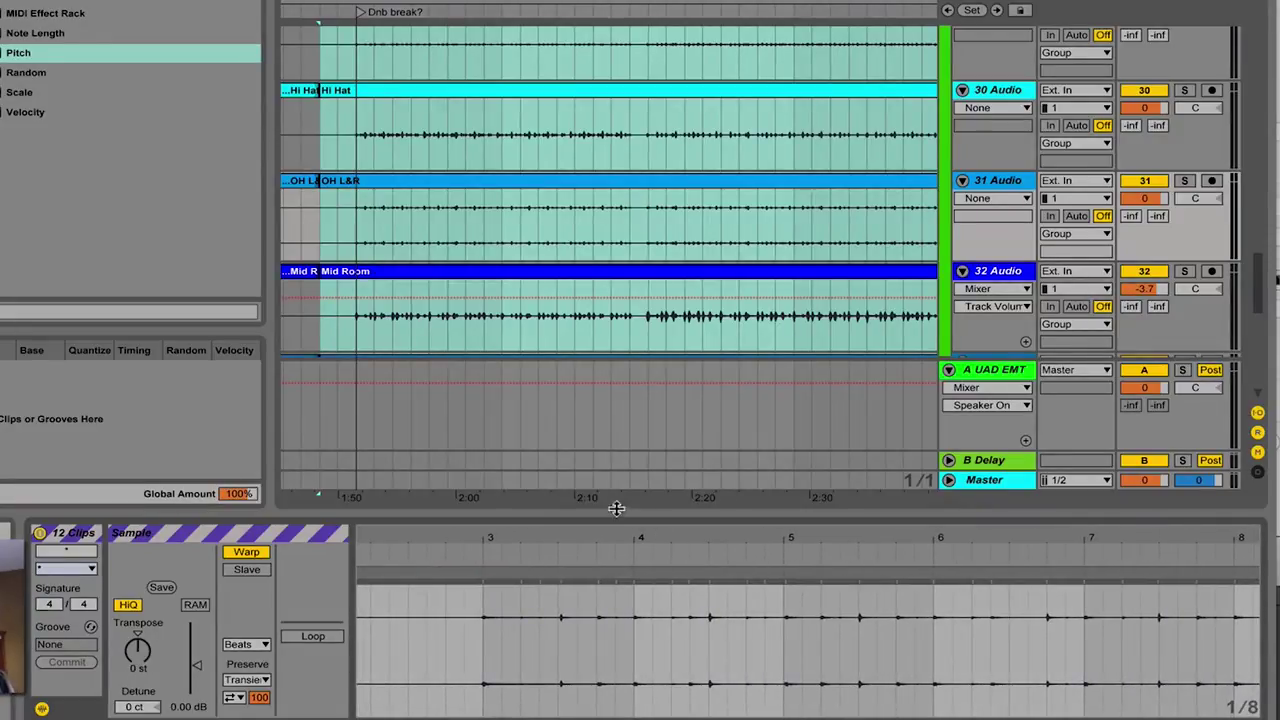
Step: Add a warp marker on the transient at 6.4 of the OH L&R waveform for all twelve drum clips
left_click_drag(540, 537, 654, 556)
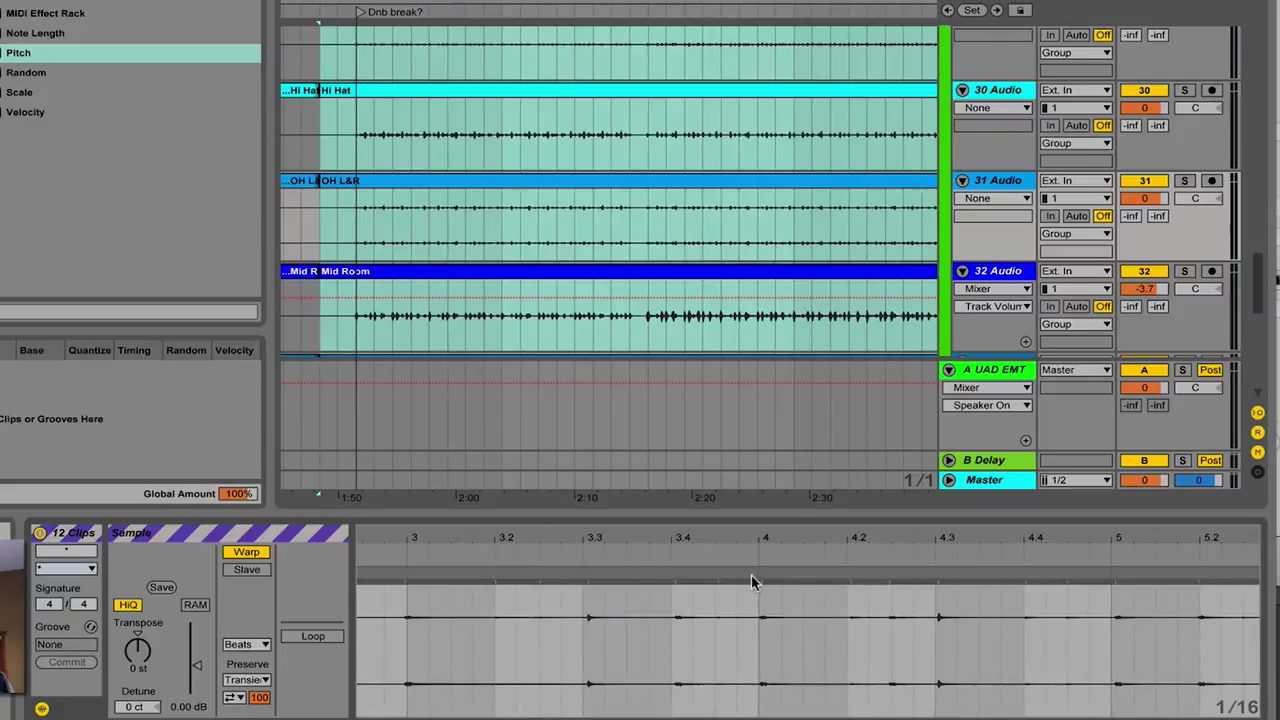
left_click_drag(908, 539, 881, 530)
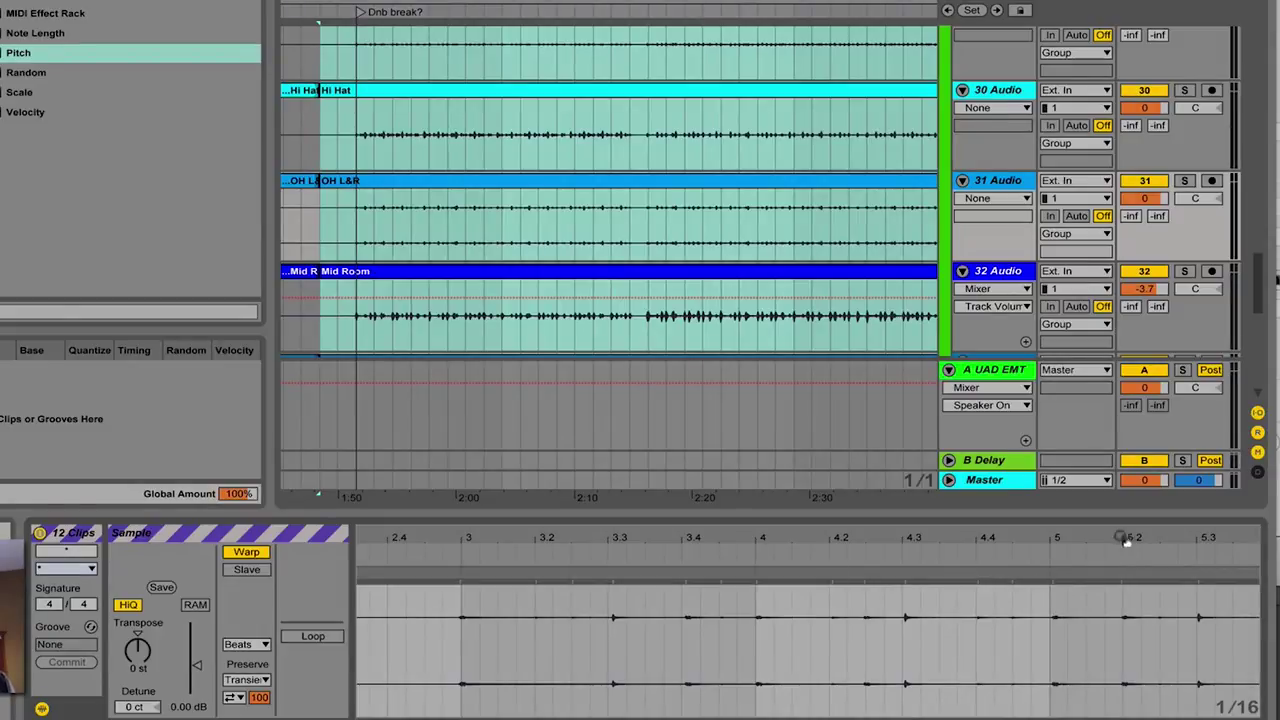
left_click_drag(1128, 534, 867, 533)
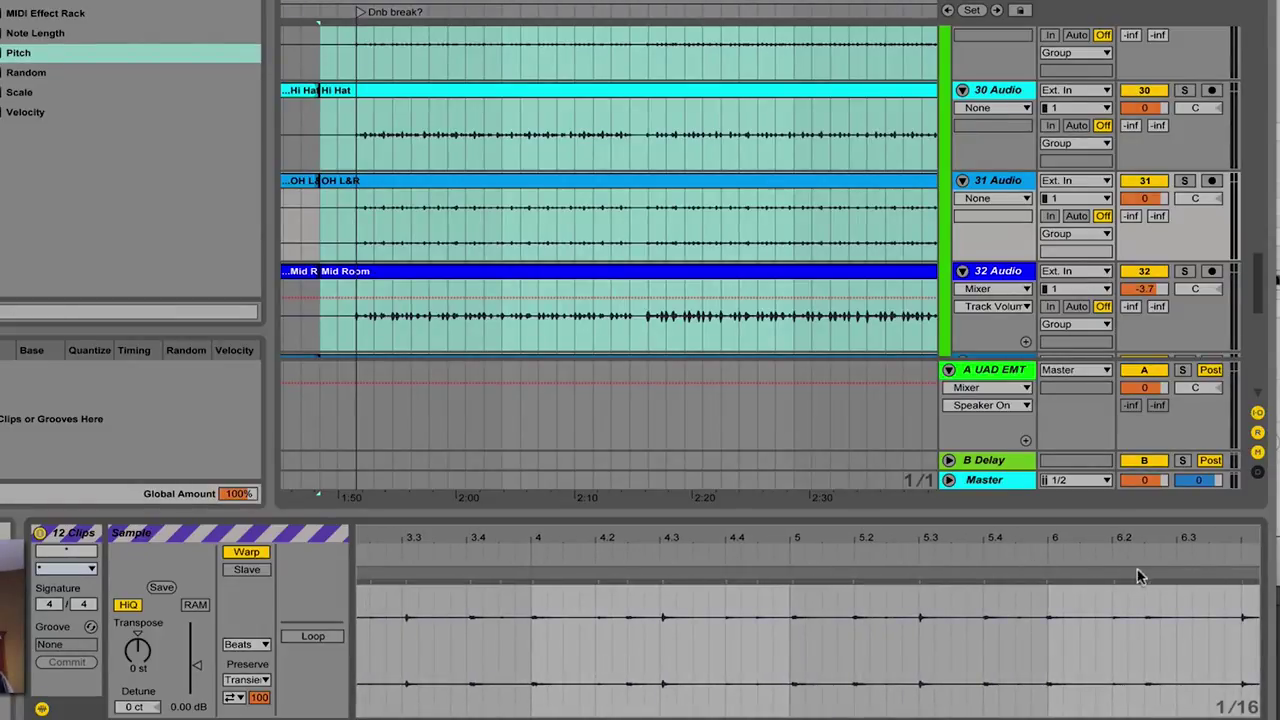
double_click(1242, 575)
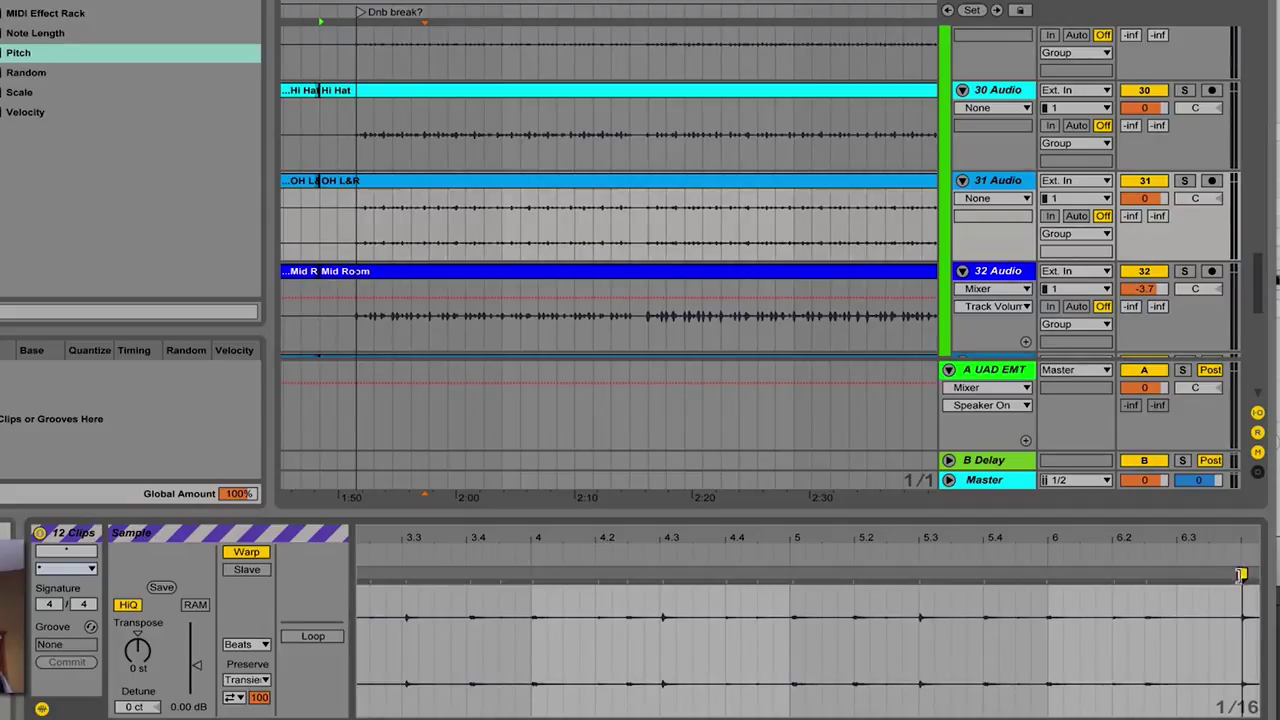
Step: Play the warped drum tracks from bar 3 and compare the OH L&R transients with the grid
left_click_drag(476, 538, 797, 540)
scroll(573, 197, "up", 15)
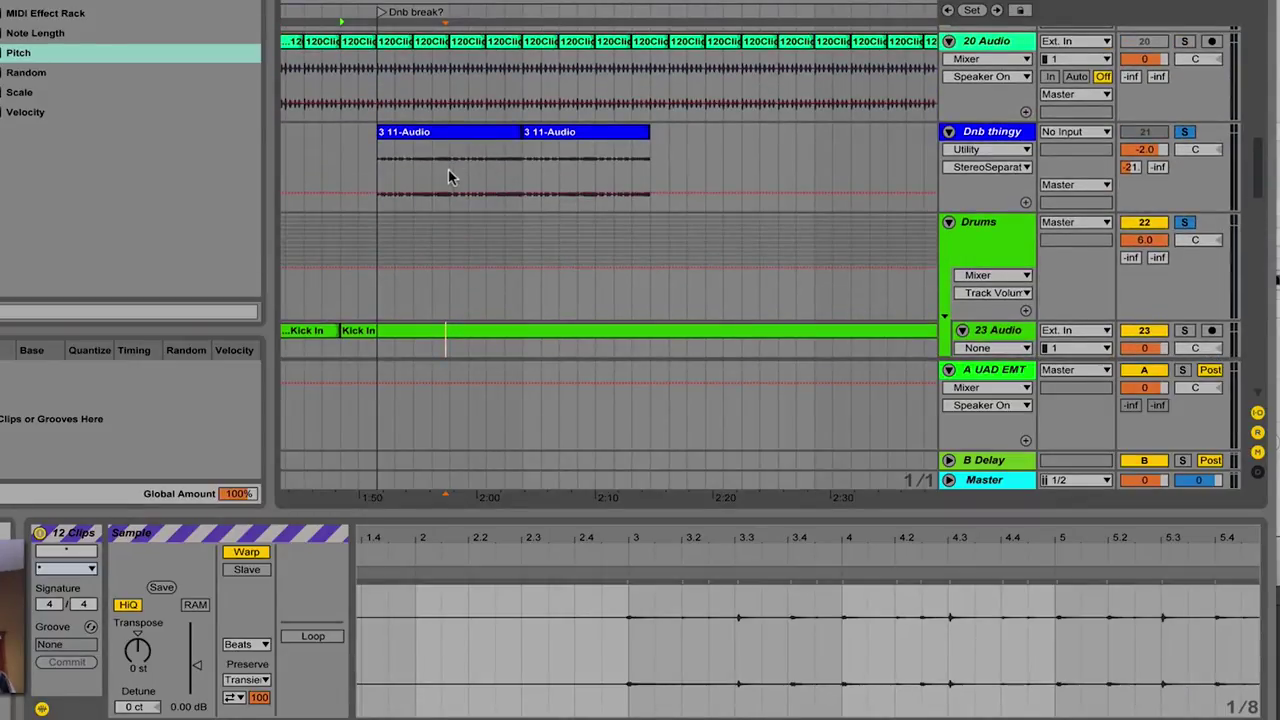
scroll(444, 169, "down", 1)
scroll(420, 150, "down", 10)
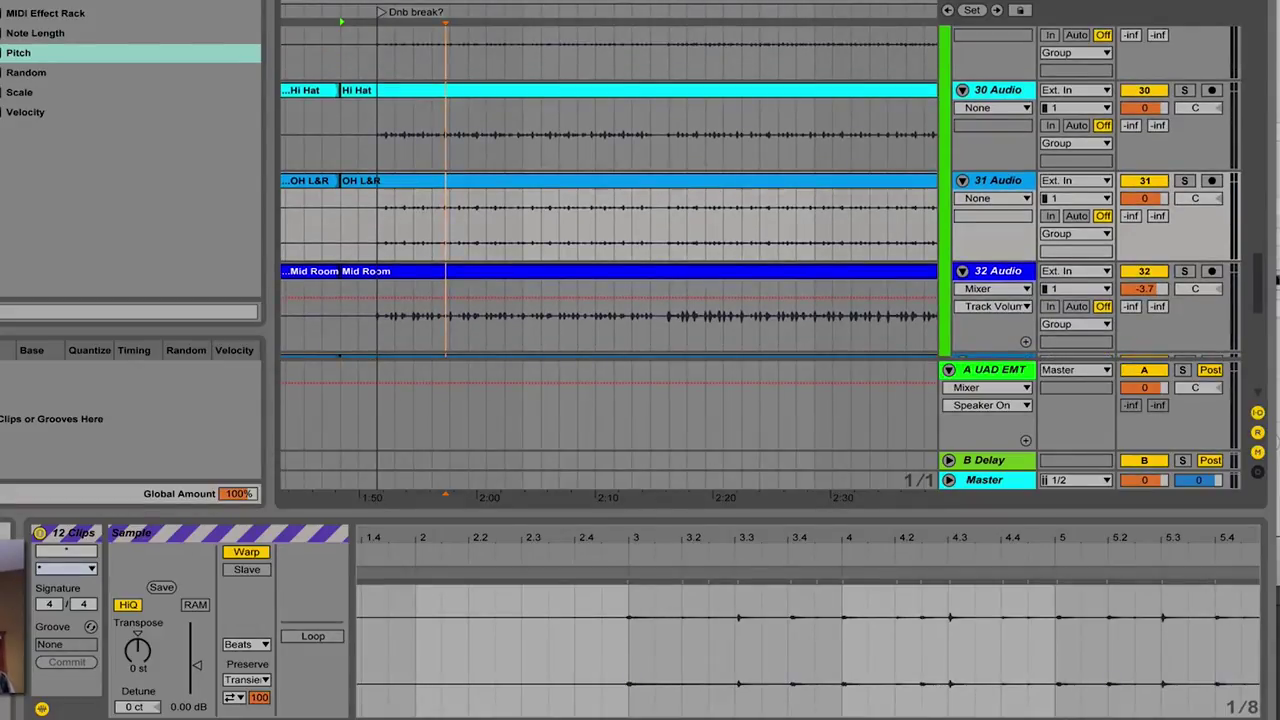
left_click_drag(651, 537, 653, 588)
left_click(587, 547)
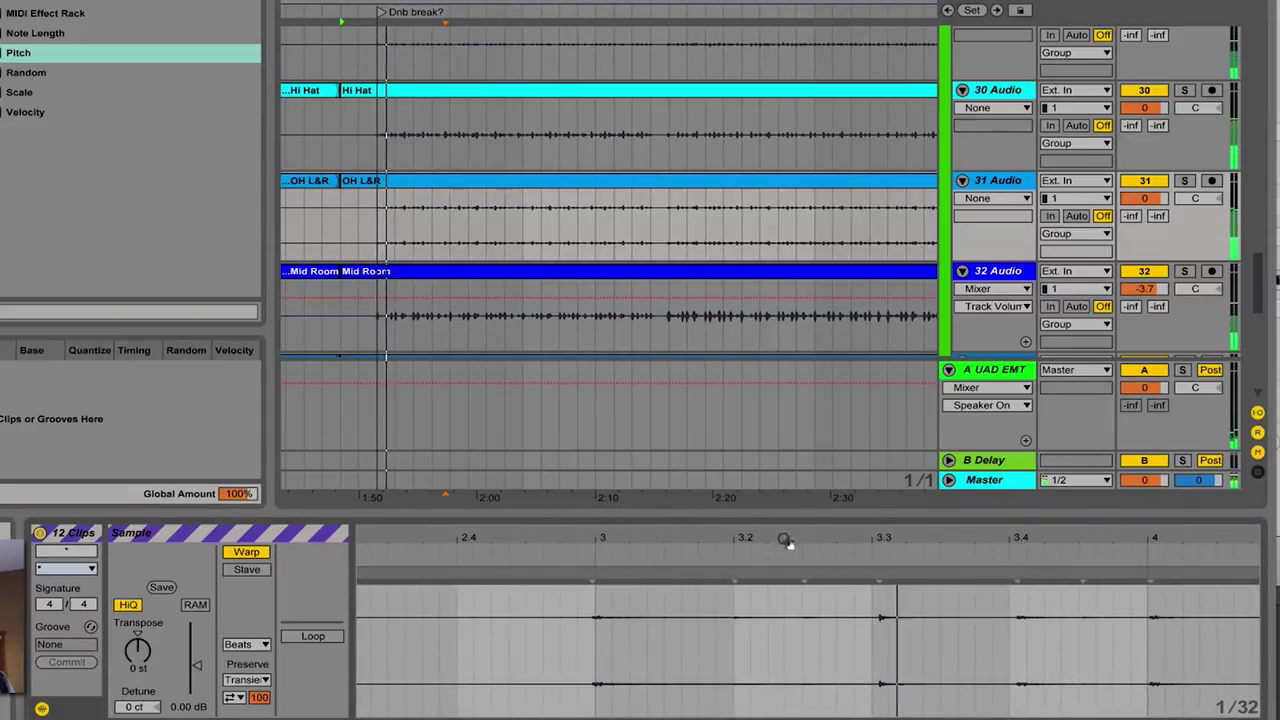
left_click_drag(783, 537, 805, 546)
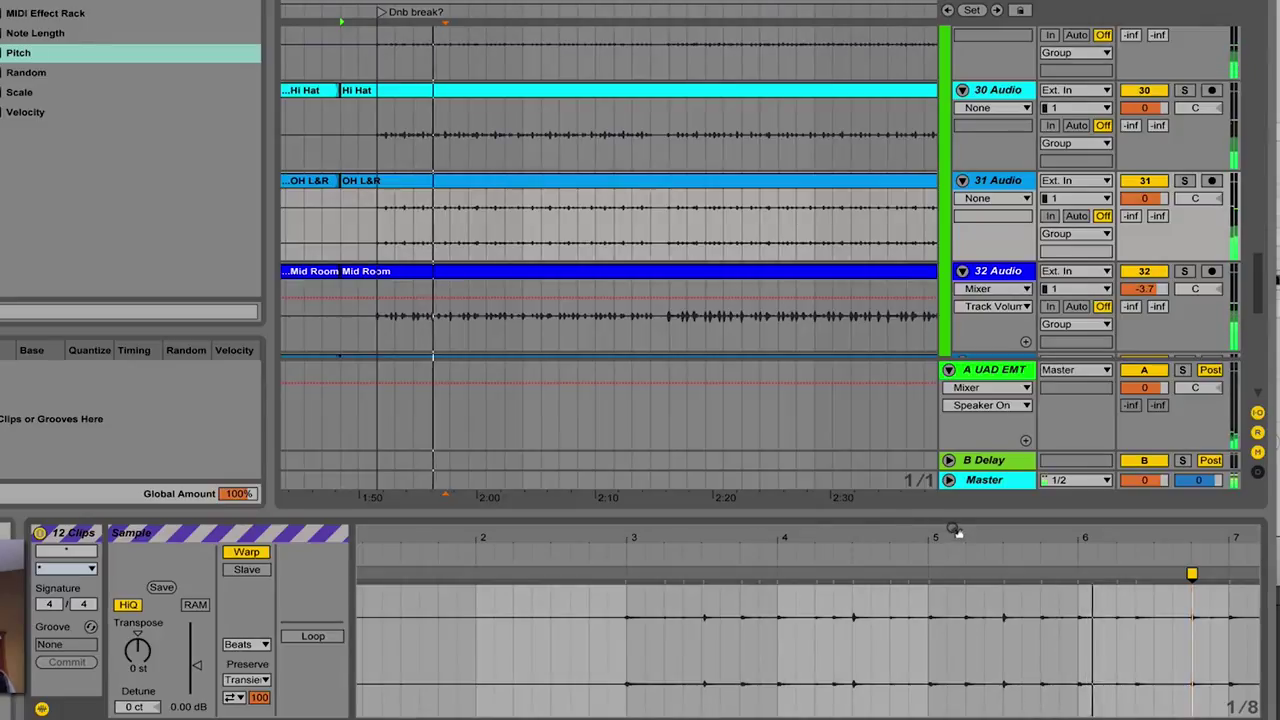
Step: Stop playback and add warp markers aligning the twelve clips' transients to 3, 3.2, 3.2.3 and 3.3
left_click_drag(643, 537, 537, 572)
key("space")
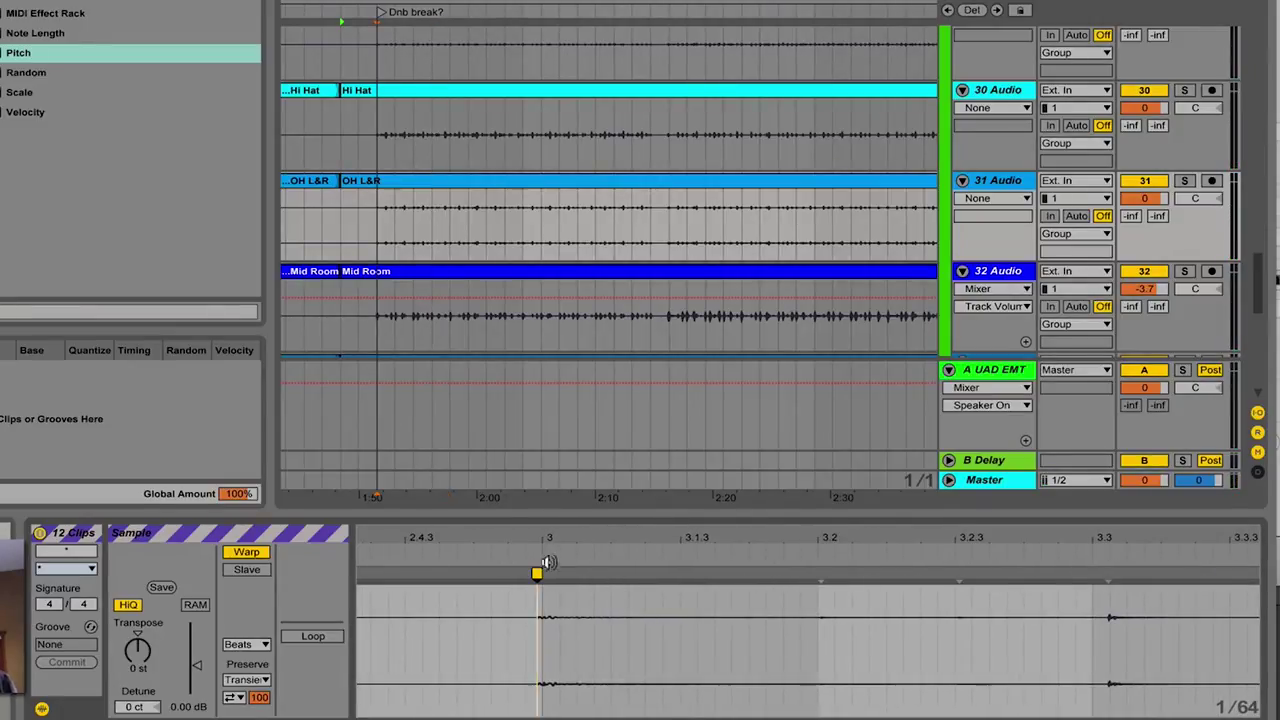
double_click(540, 572)
double_click(816, 572)
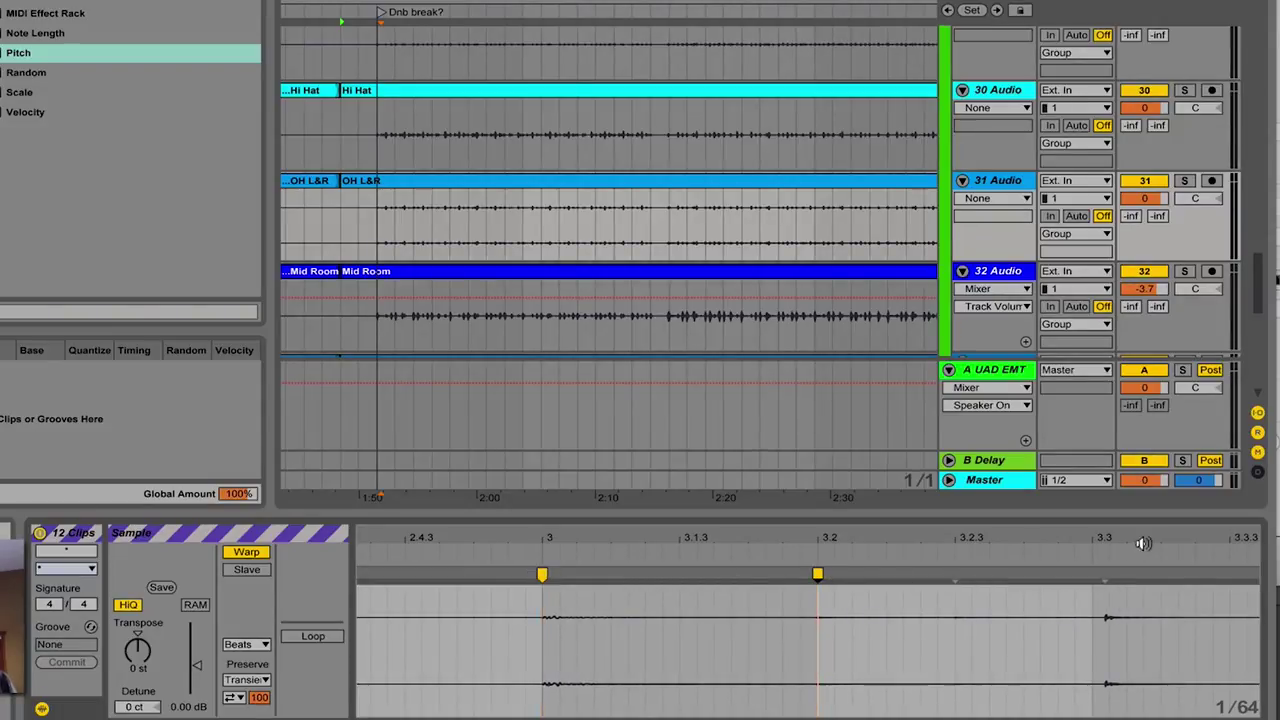
left_click_drag(1169, 531, 1071, 531)
double_click(855, 574)
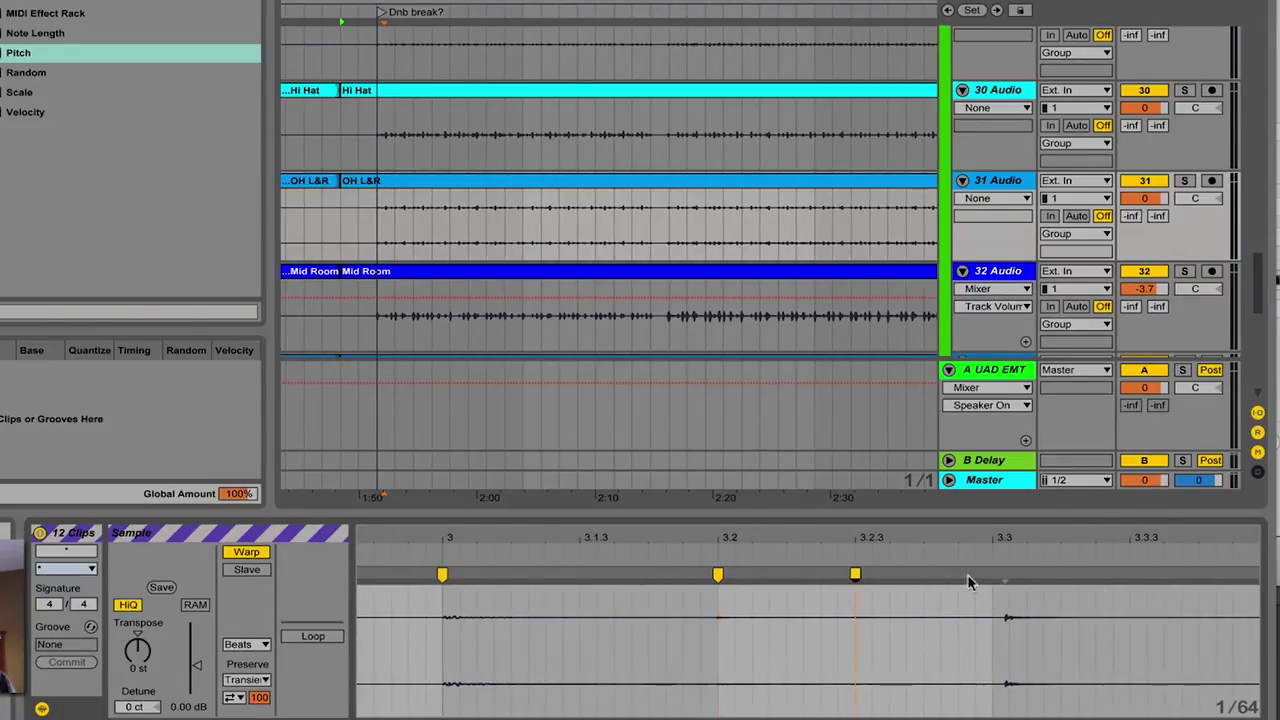
double_click(991, 574)
Step: Add warp markers aligning the twelve clips' transients to 3.4, 4, 4.2.3 and 4.3
left_click_drag(1057, 535, 767, 535)
double_click(889, 574)
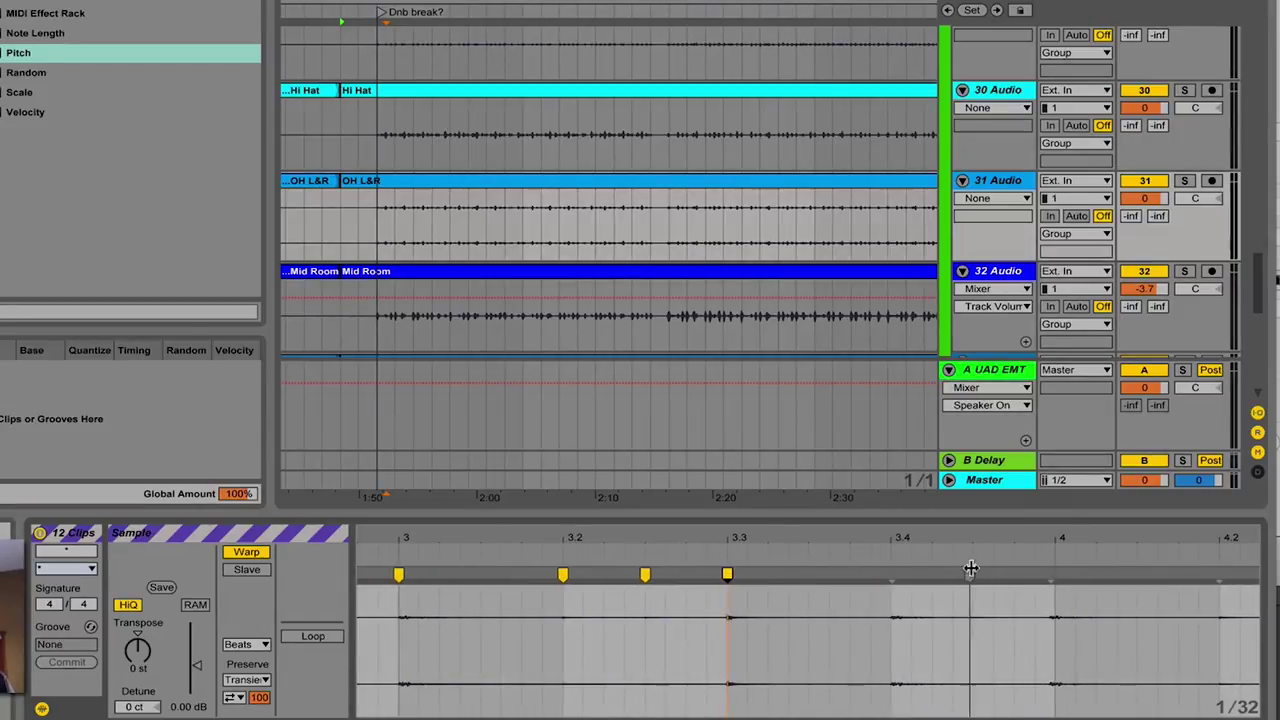
double_click(1054, 574)
mouse_move(1017, 529)
left_mouse_down()
mouse_move(1020, 560)
mouse_move(778, 562)
mouse_move(774, 530)
mouse_move(846, 562)
mouse_move(848, 531)
left_mouse_up()
left_click_drag(1070, 534, 1070, 564)
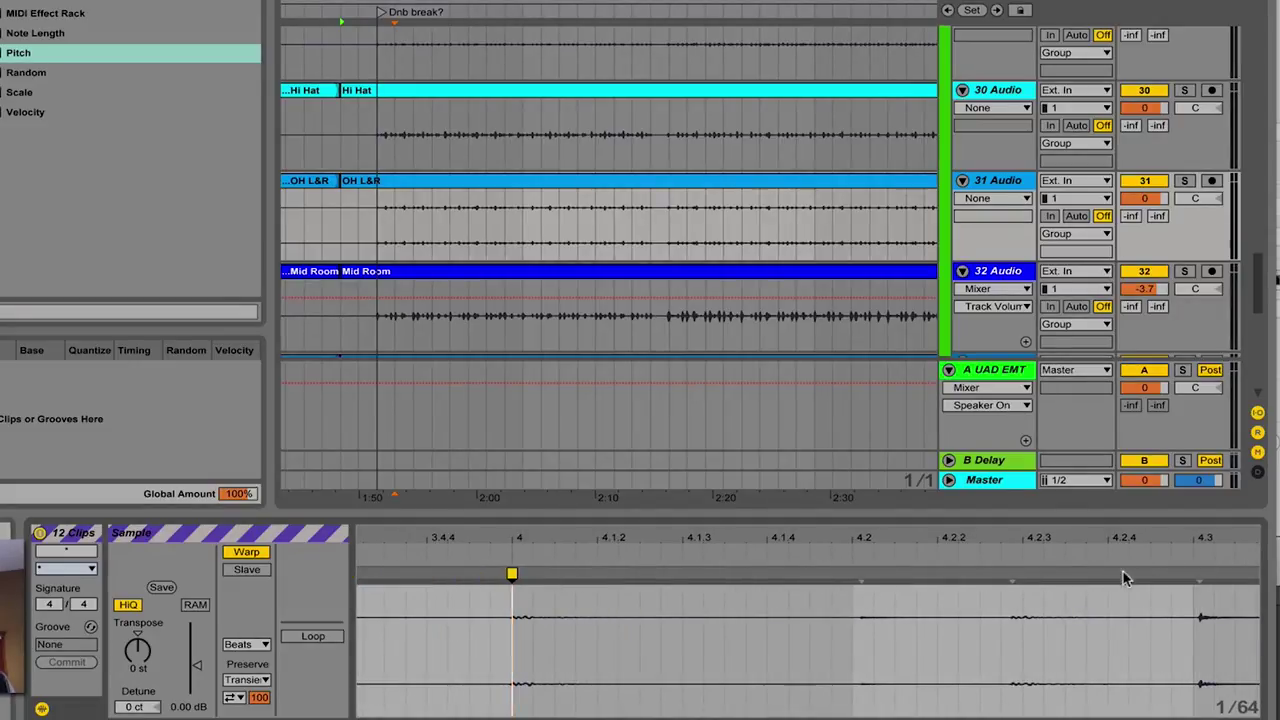
double_click(1196, 572)
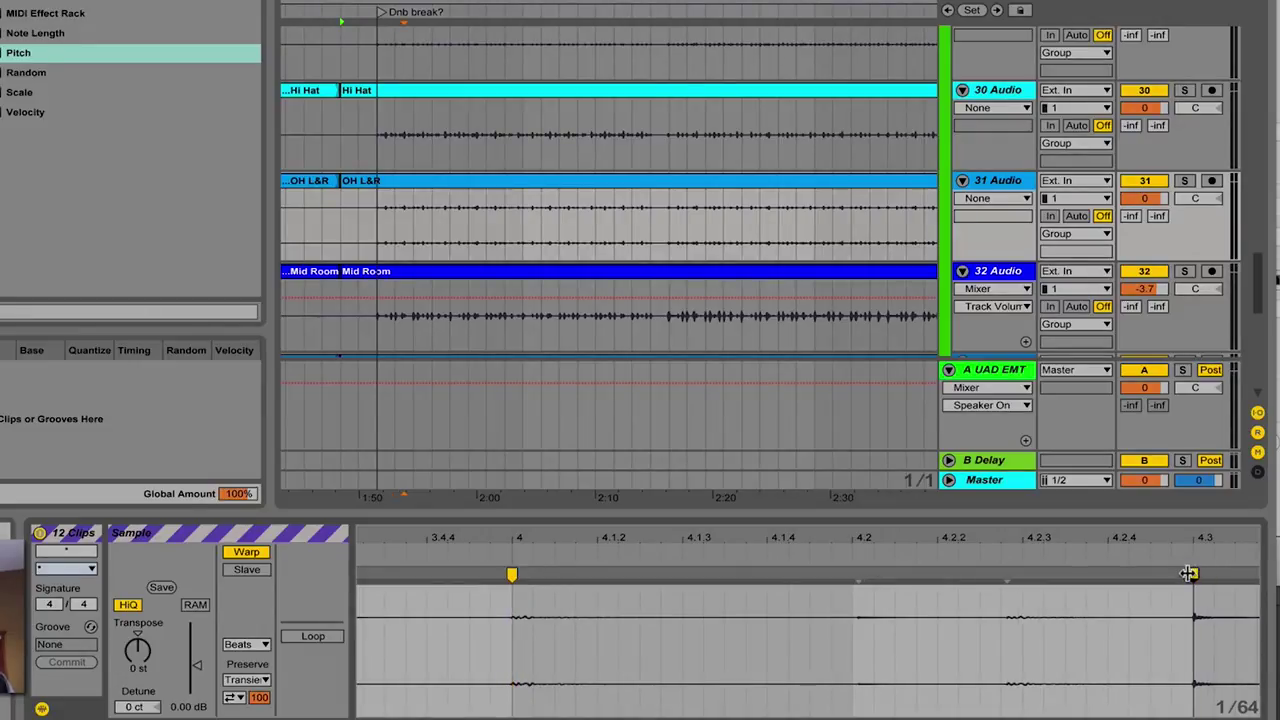
double_click(1004, 574)
mouse_move(1004, 574)
left_mouse_down()
mouse_move(832, 453)
mouse_move(832, 433)
left_mouse_up()
Step: Add warp markers aligning the twelve clips' transients to 4.4, 4.4.3, 5, 5.2, 5.3 and 5.4
left_click_drag(1054, 545, 930, 570)
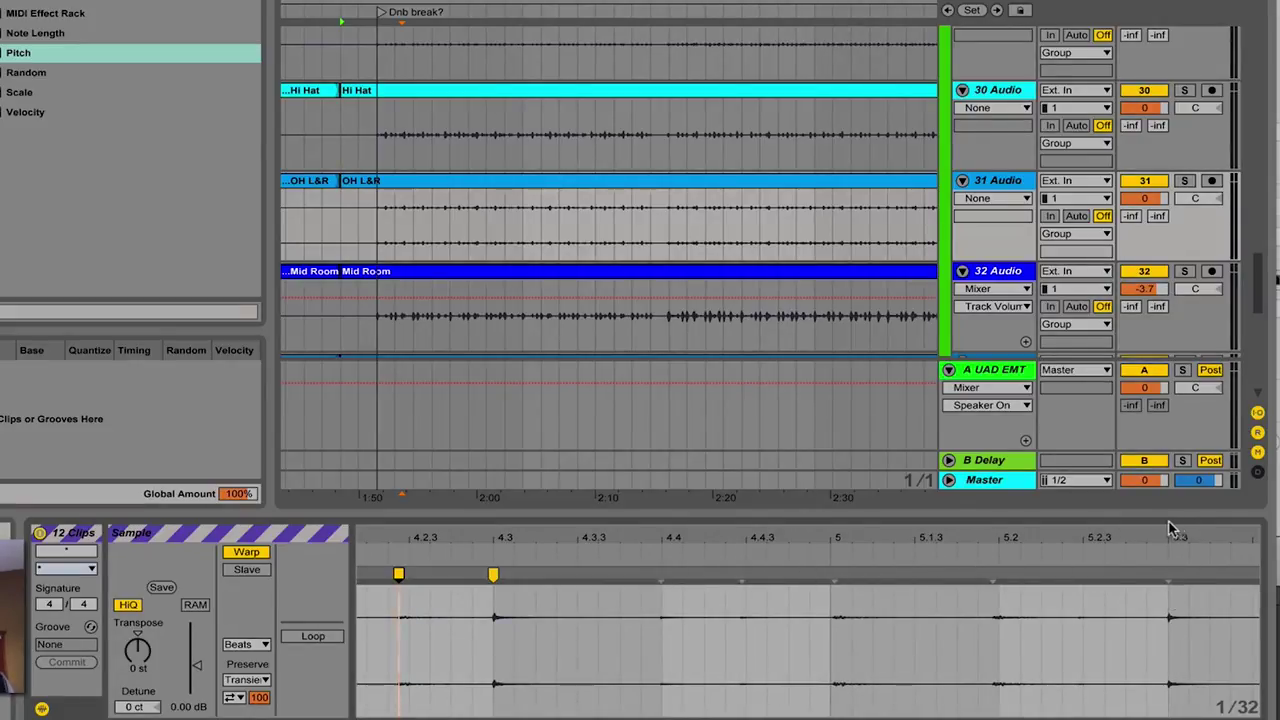
mouse_move(1167, 530)
left_mouse_down()
mouse_move(1166, 500)
mouse_move(1069, 475)
mouse_move(937, 498)
mouse_move(940, 532)
mouse_move(985, 568)
mouse_move(985, 588)
left_mouse_up()
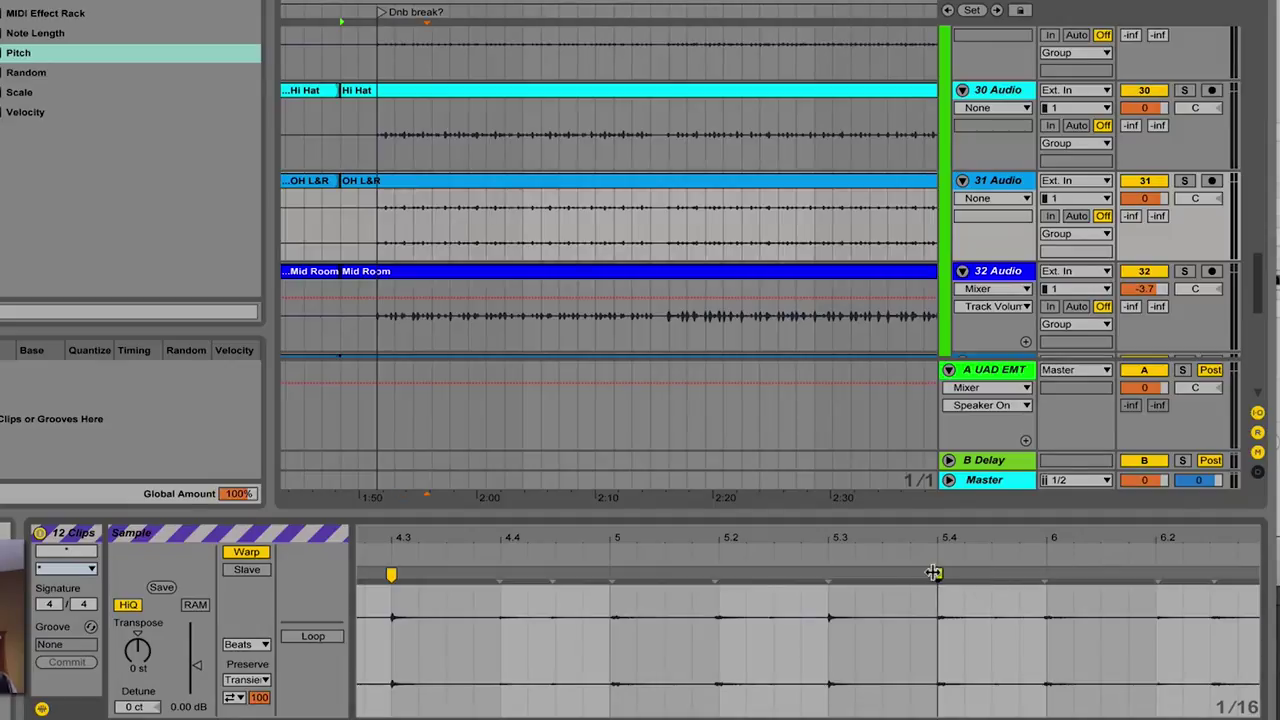
double_click(718, 574)
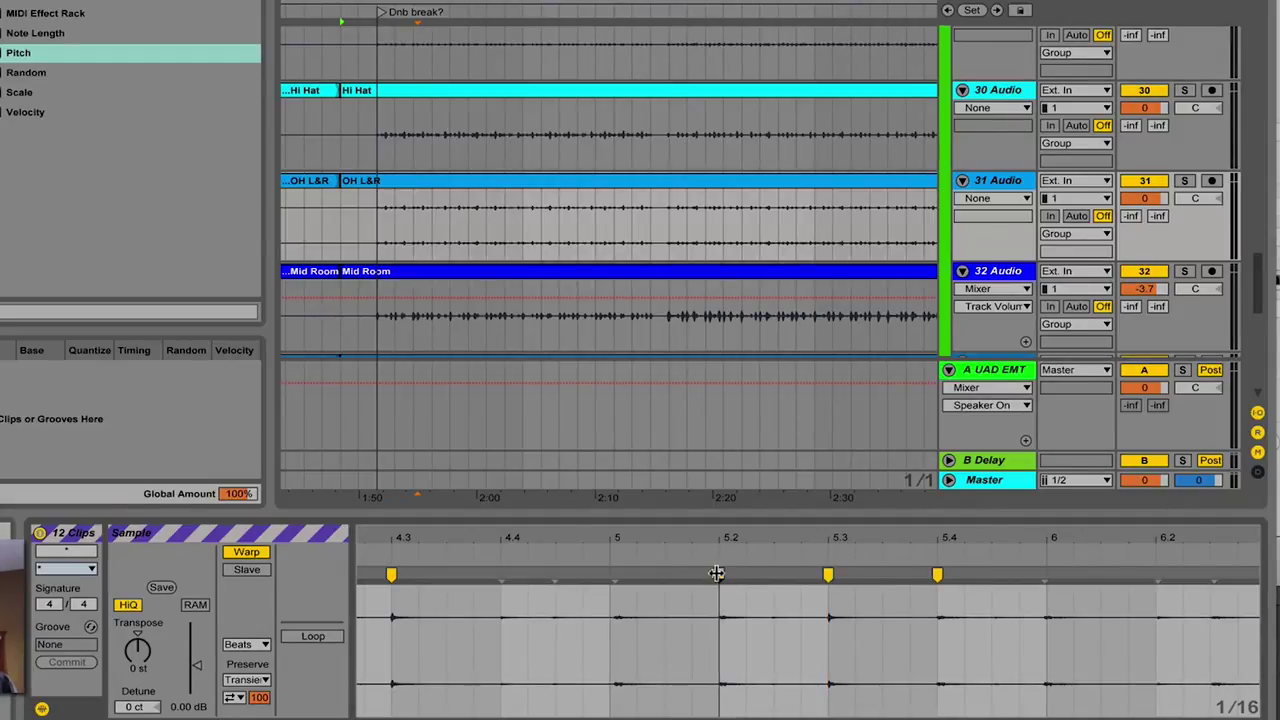
double_click(500, 574)
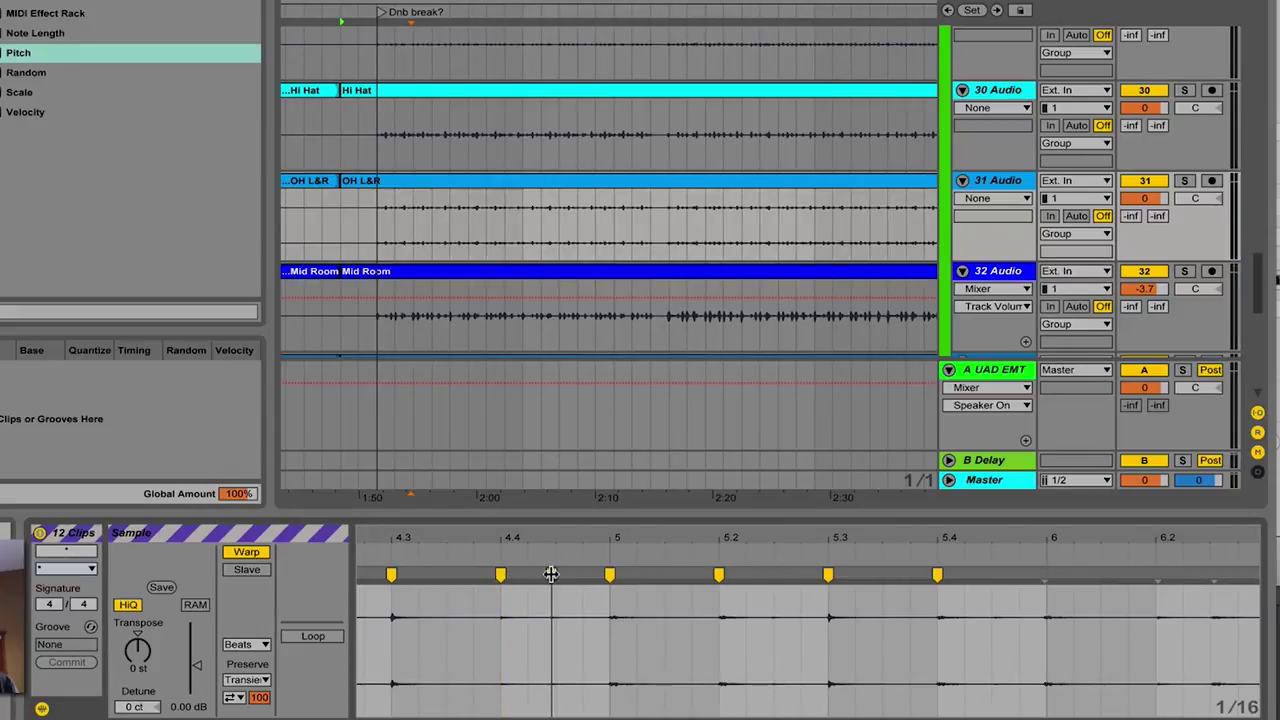
double_click(556, 574)
Step: Add warp markers aligning the twelve clips' transients to 6, 6.2 and 6.2.3, refining the 6.2.3 marker against its transient
mouse_move(567, 548)
left_mouse_down()
mouse_move(600, 480)
mouse_move(668, 486)
left_mouse_up()
left_click(797, 543)
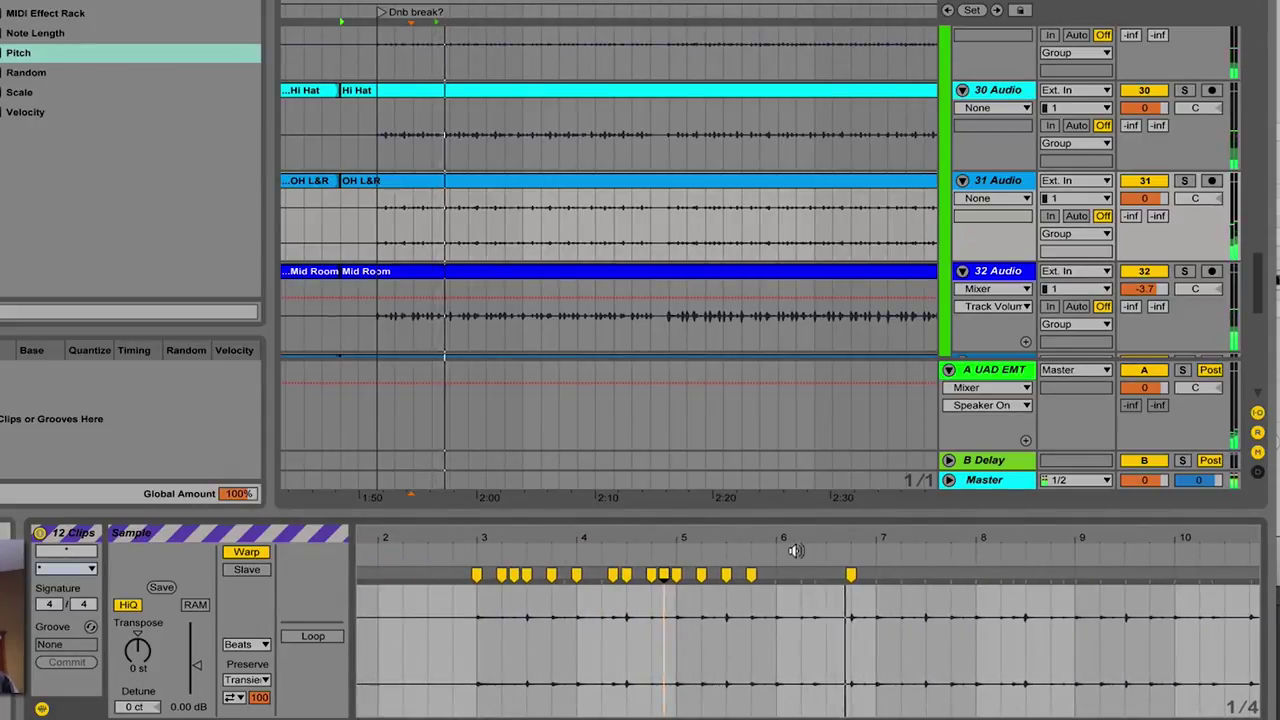
left_click_drag(796, 550, 685, 580)
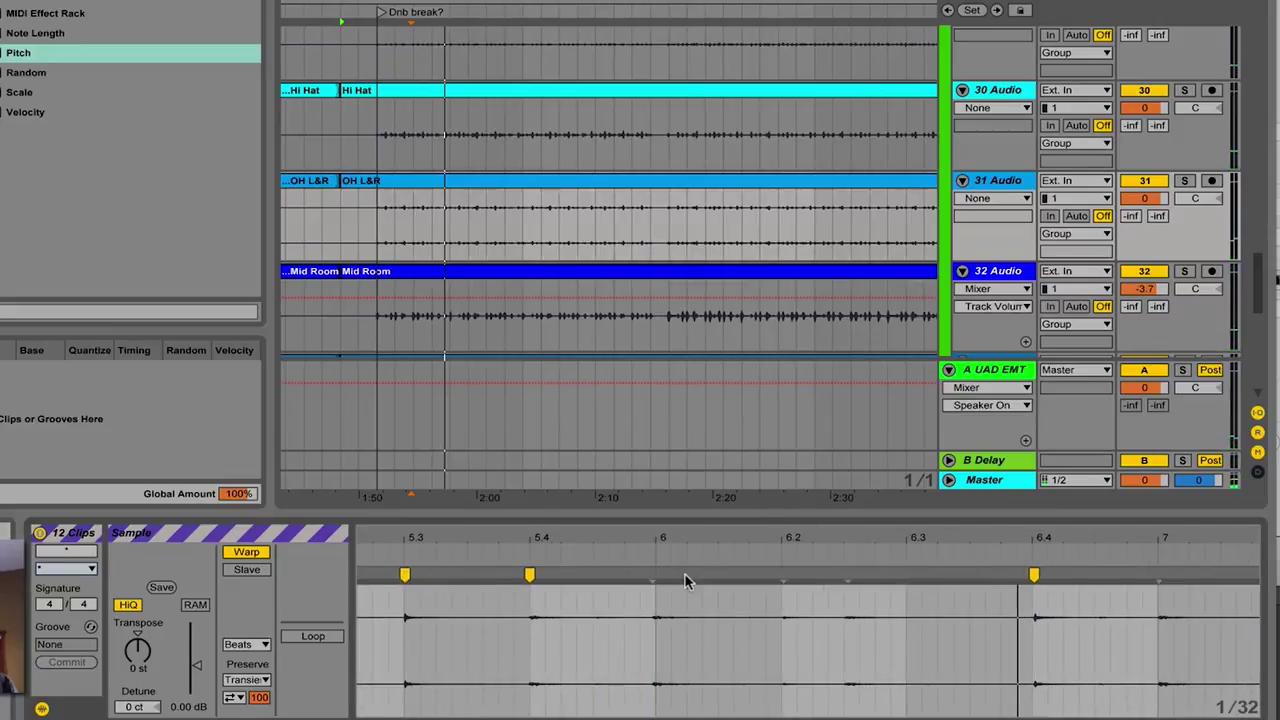
left_click(784, 574)
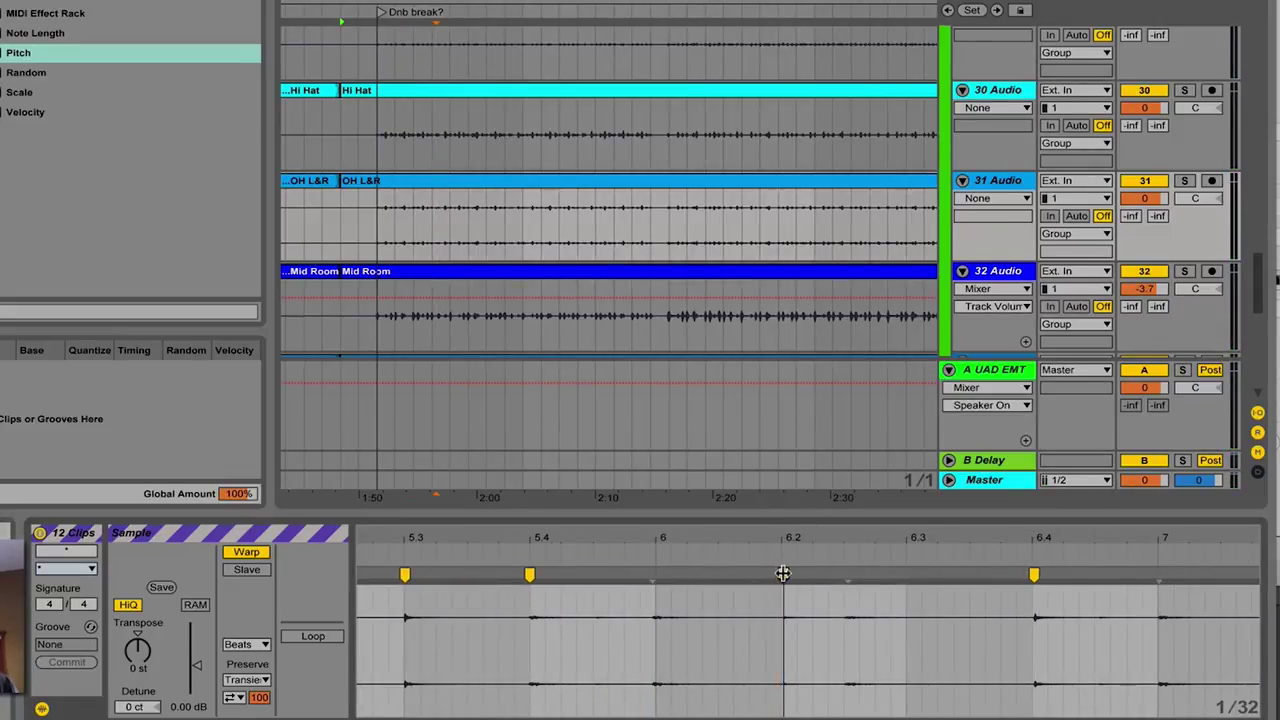
double_click(783, 574)
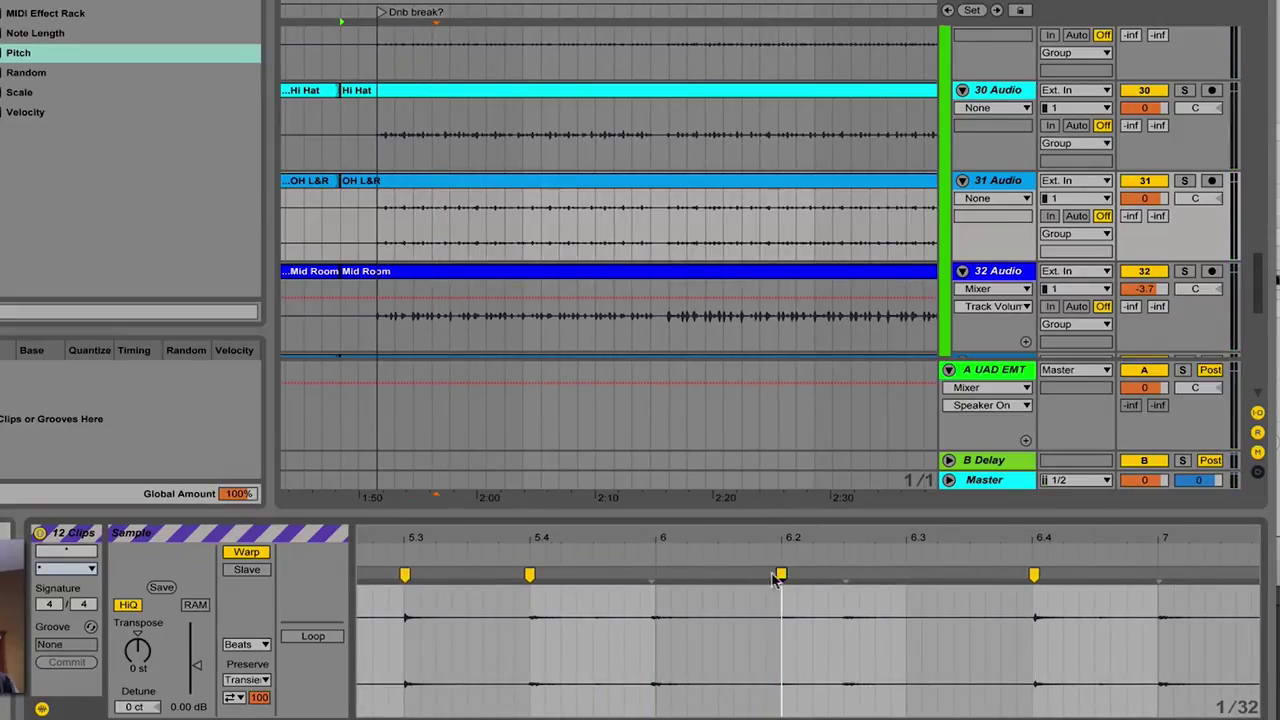
double_click(655, 574)
double_click(843, 574)
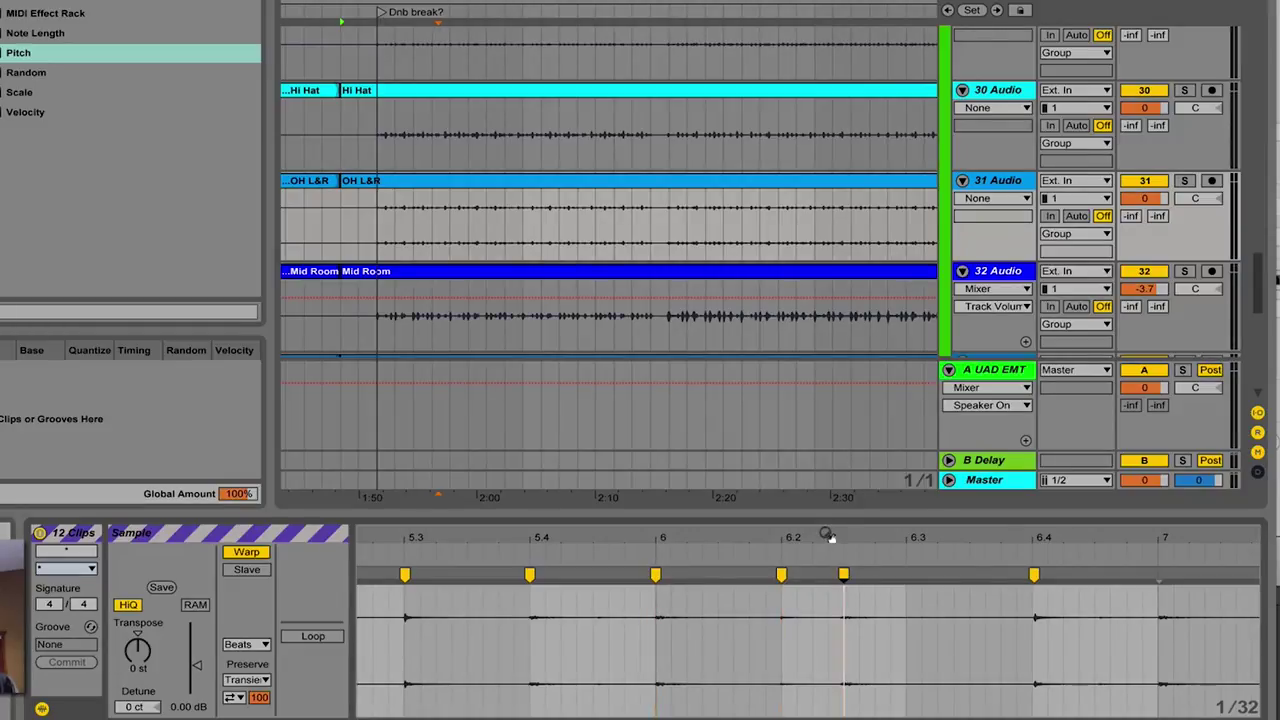
left_click_drag(829, 536, 839, 615)
double_click(955, 574)
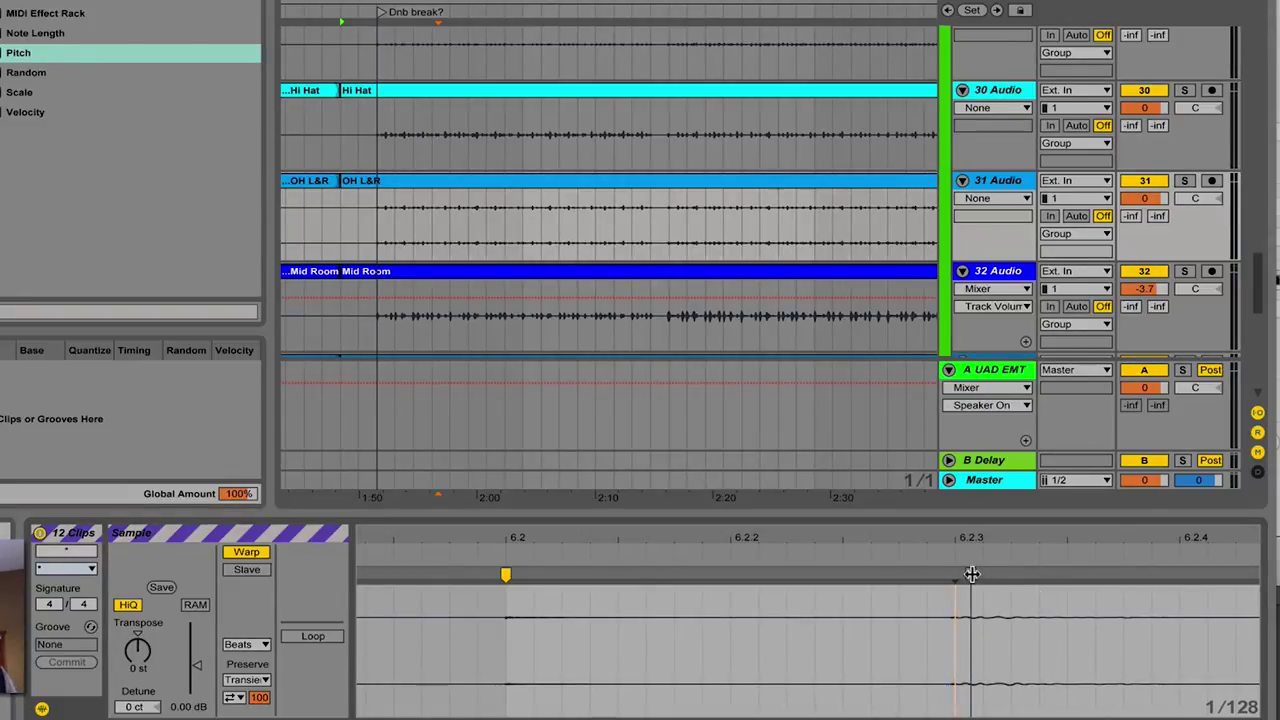
mouse_move(972, 574)
left_mouse_down()
mouse_move(952, 574)
mouse_move(966, 445)
left_mouse_up()
left_click_drag(818, 547, 620, 515)
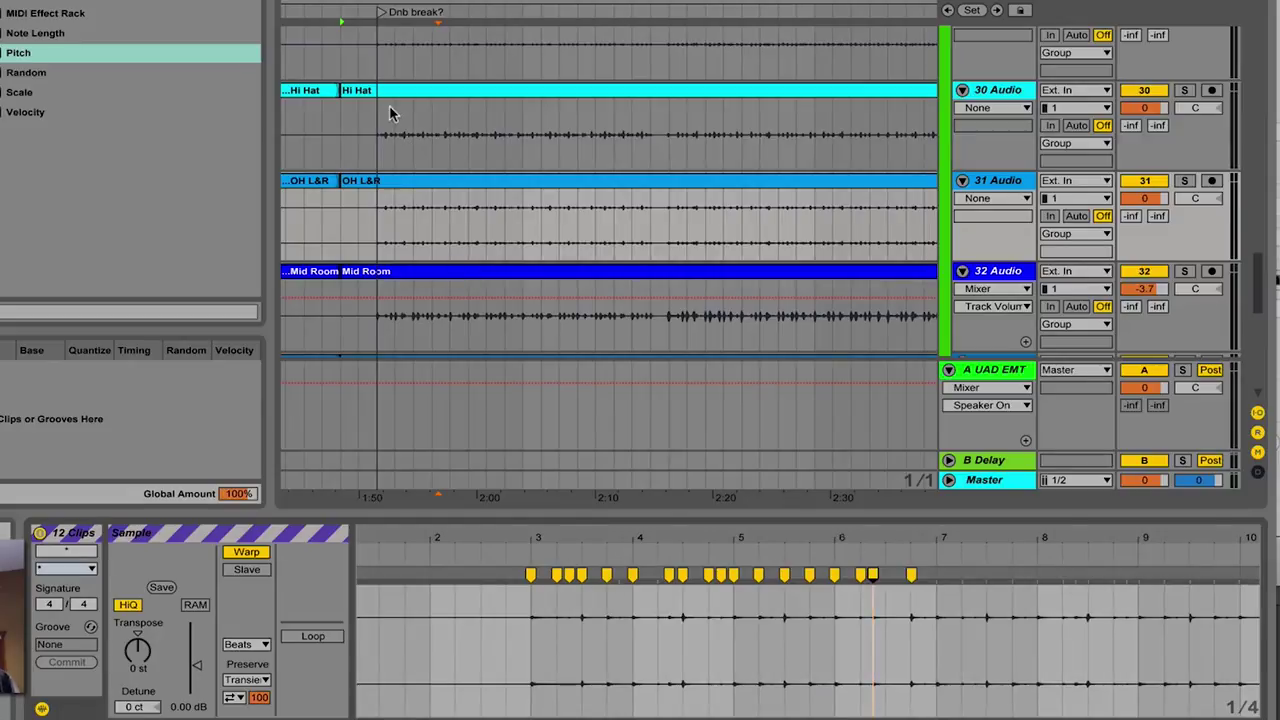
Step: Play back the warped drums through bars 3 to 7 to check their timing, then stop
key("space")
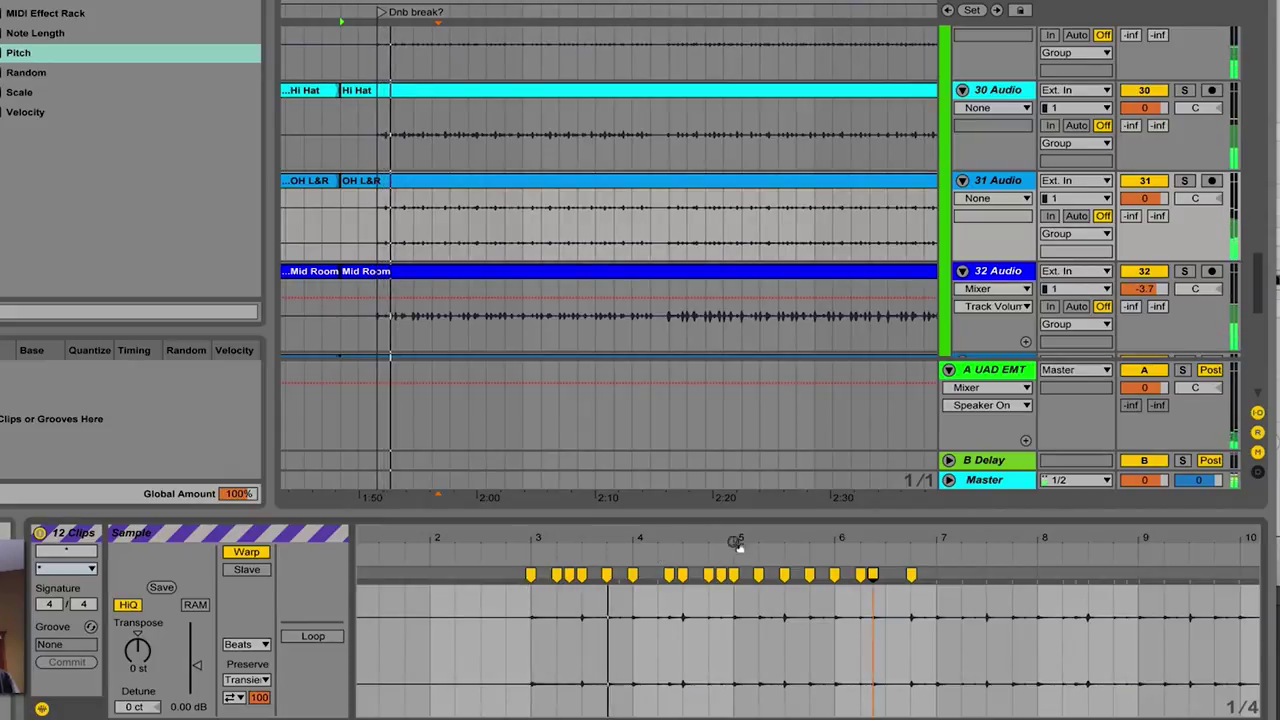
left_click_drag(748, 534, 709, 538)
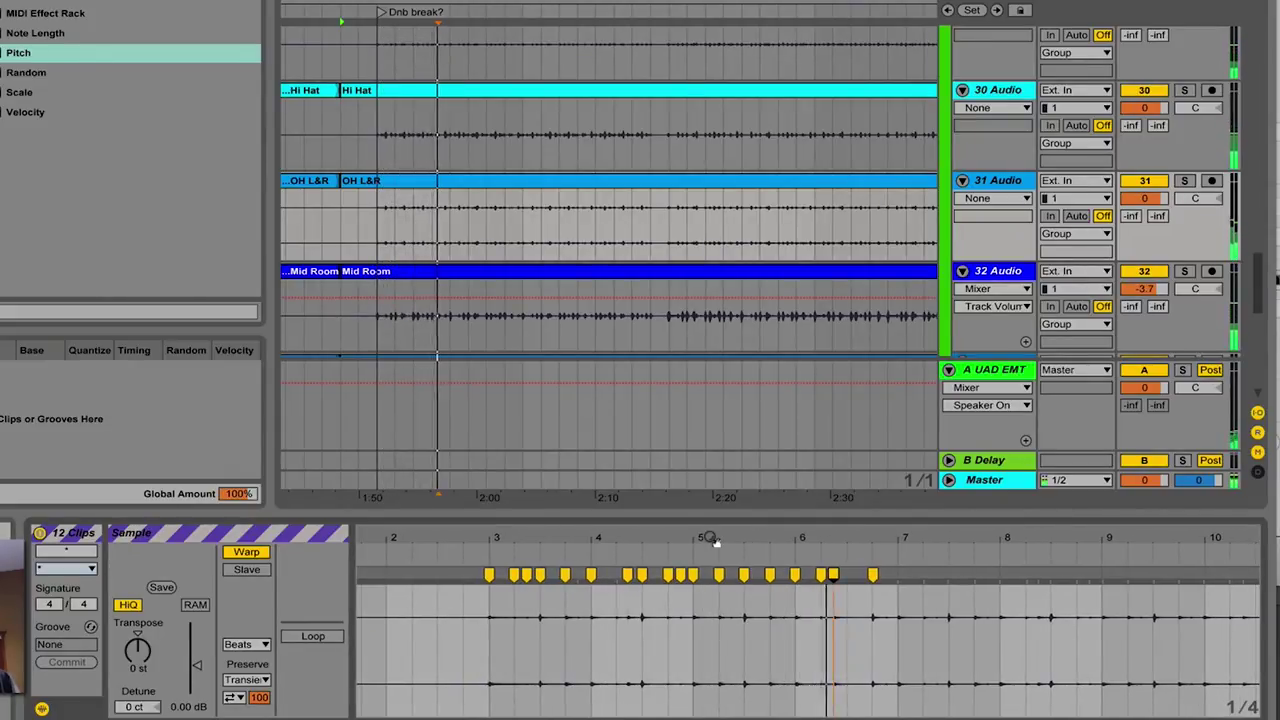
key("space")
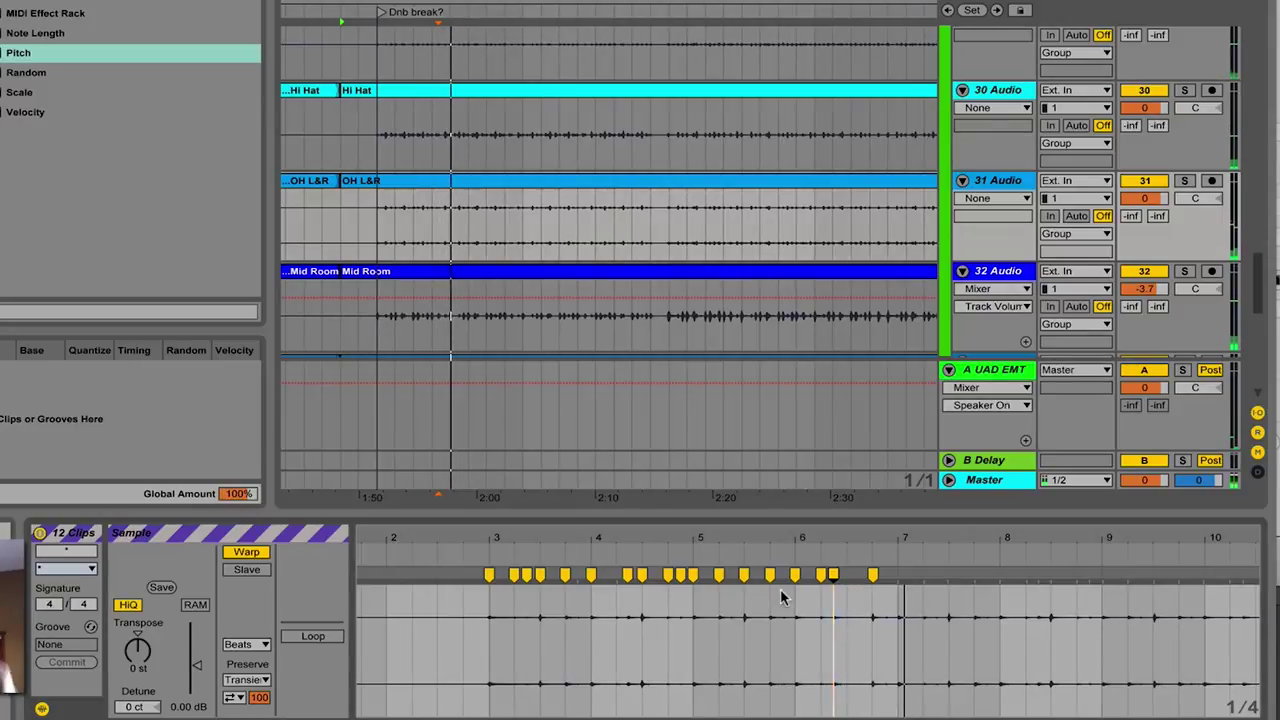
left_click_drag(811, 544, 810, 440)
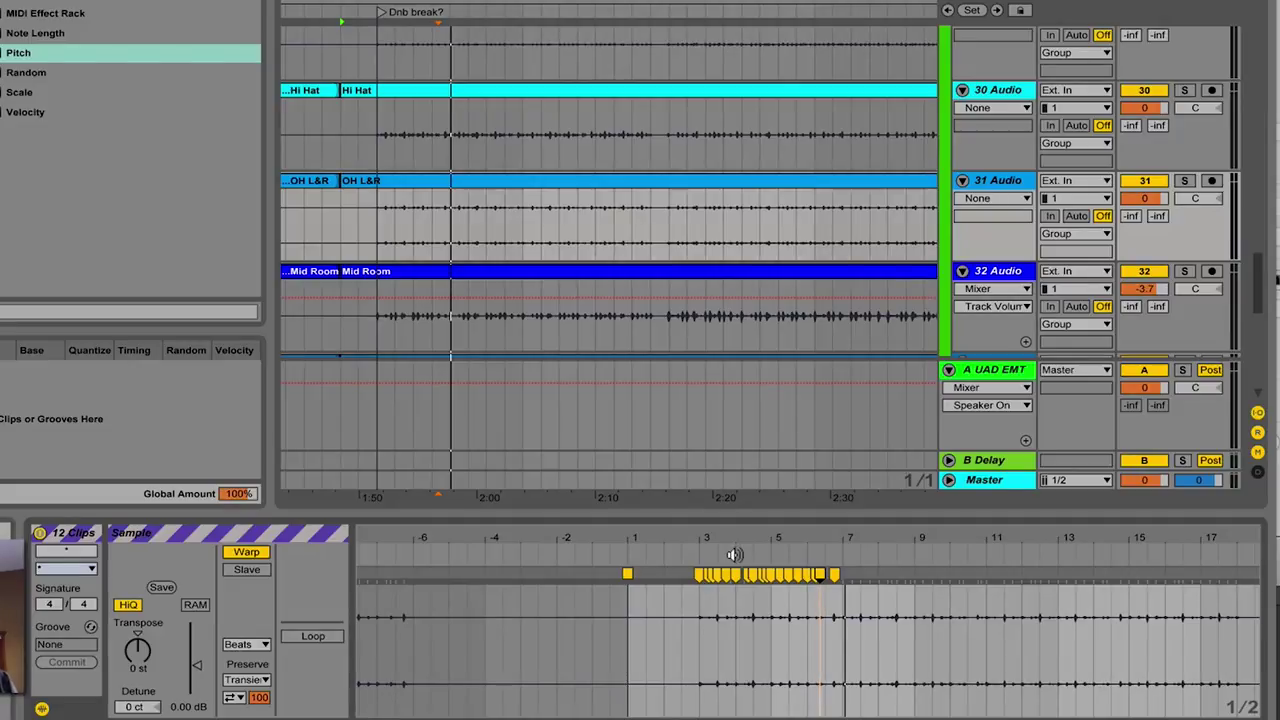
Step: Check the warp markers on individual drum clips by inspecting the Mid Room and 10" Tom clips up close
scroll(553, 312, "up", 8)
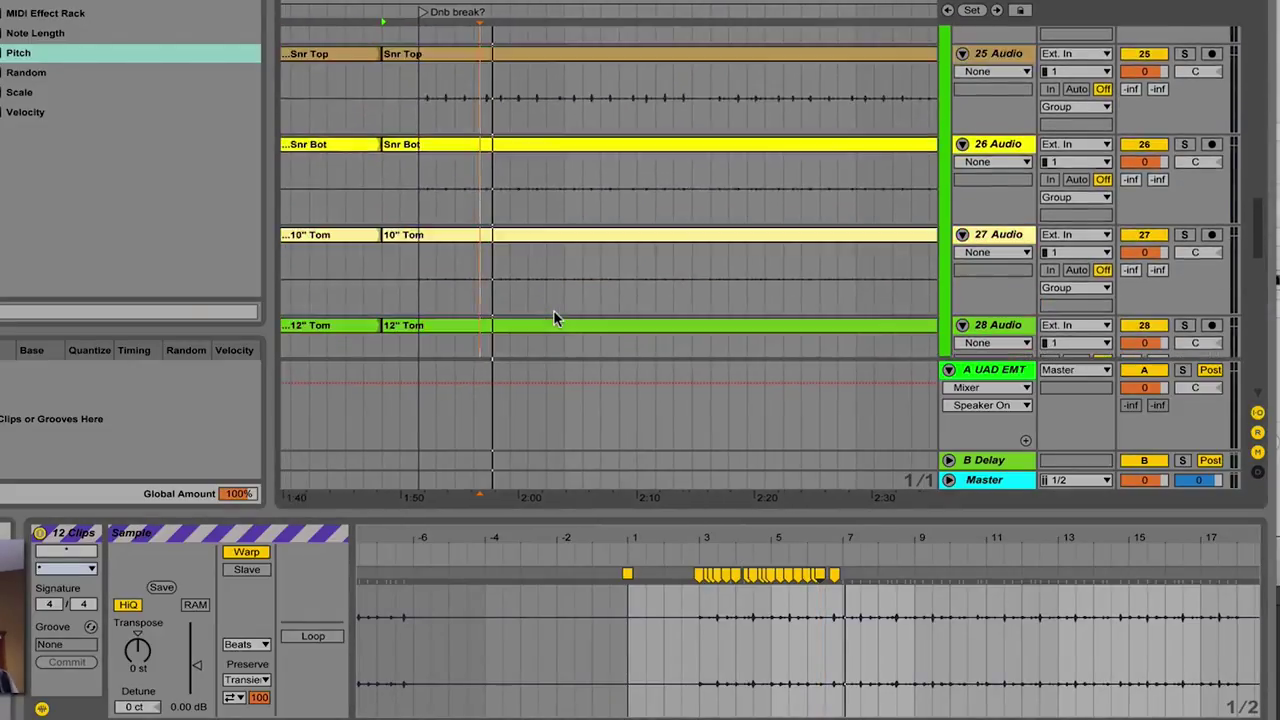
scroll(553, 314, "up", 5)
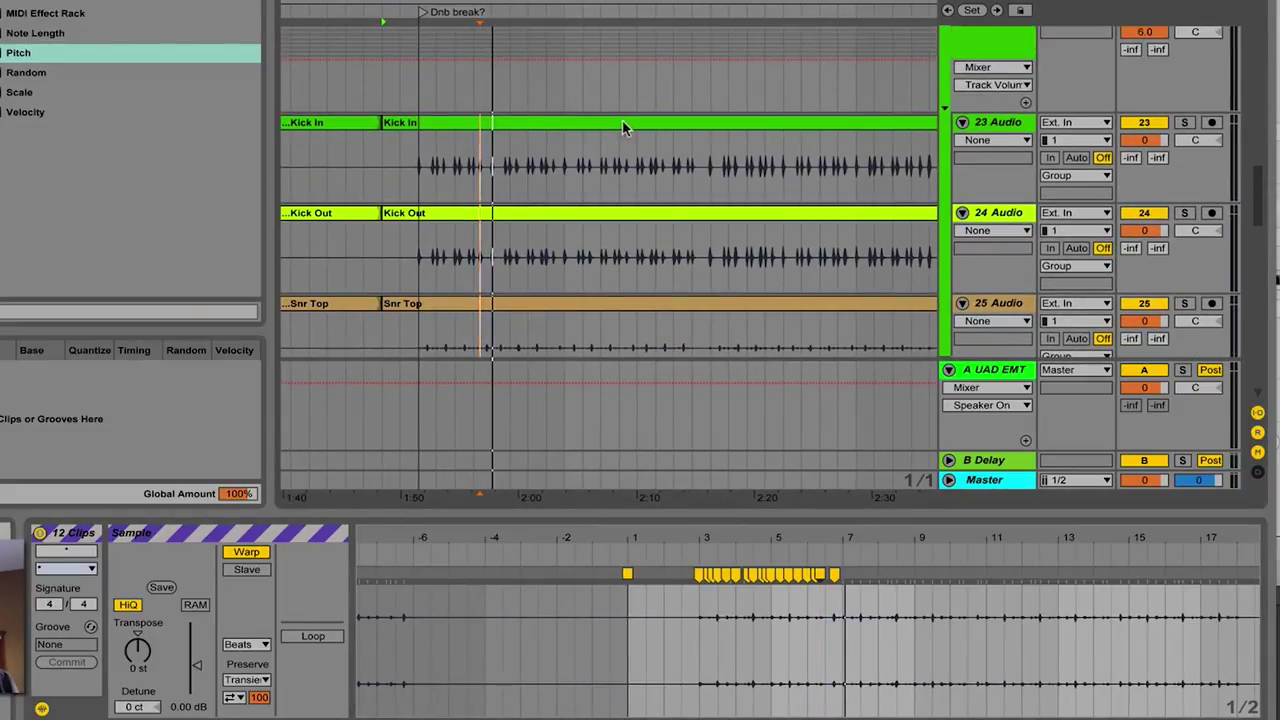
scroll(691, 294, "down", 12)
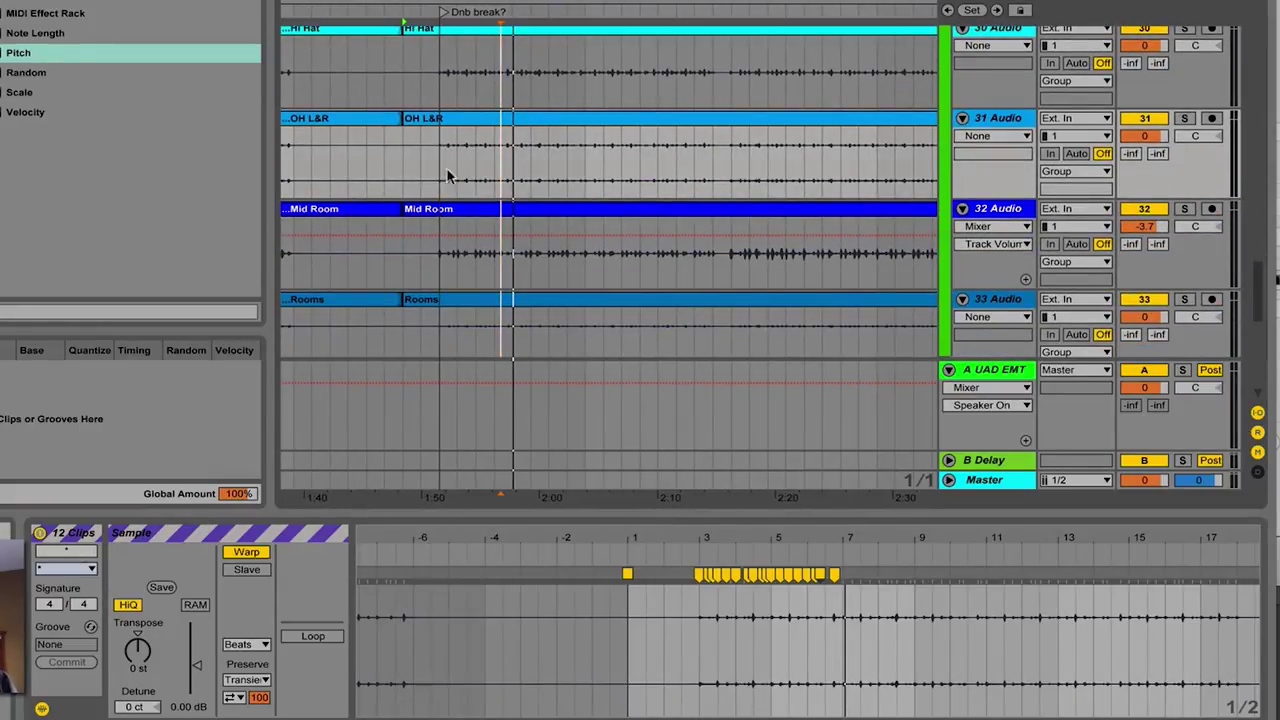
left_click(585, 212)
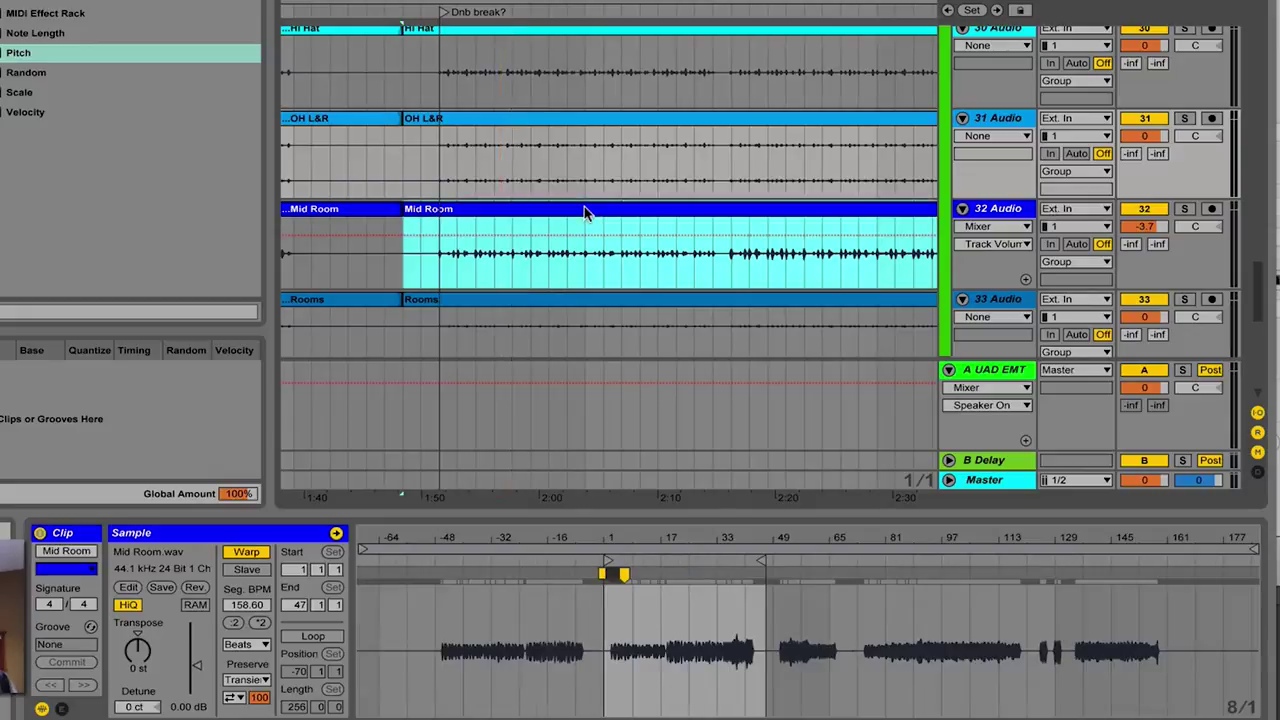
left_click_drag(614, 527, 618, 540)
scroll(586, 240, "up", 5)
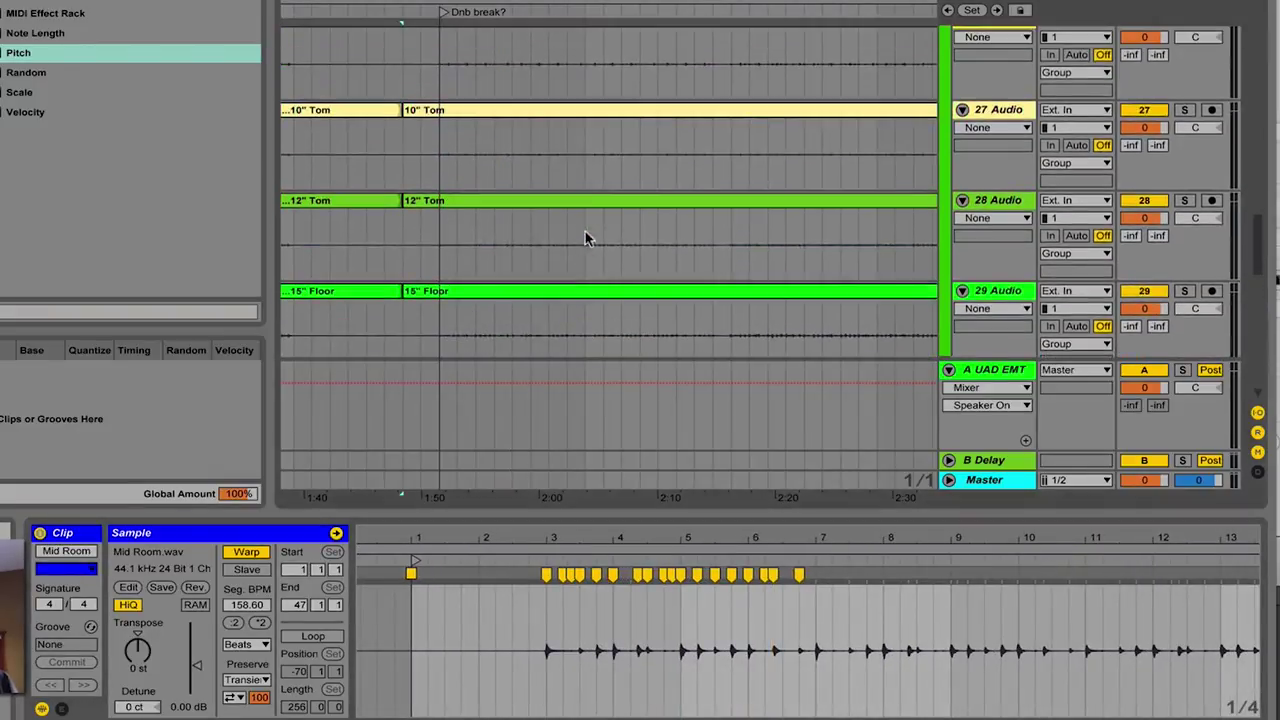
left_click(565, 111)
left_click_drag(629, 538, 626, 594)
scroll(605, 218, "up", 5)
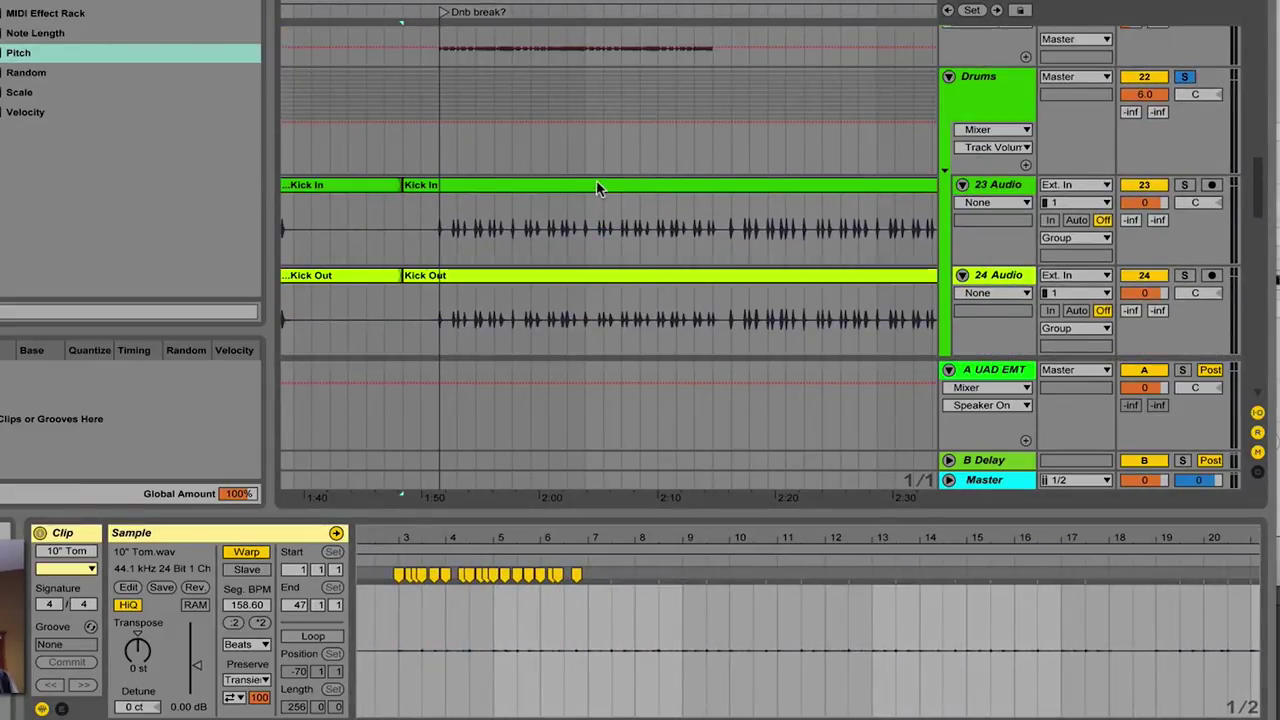
scroll(596, 180, "down", 1)
key("minus")
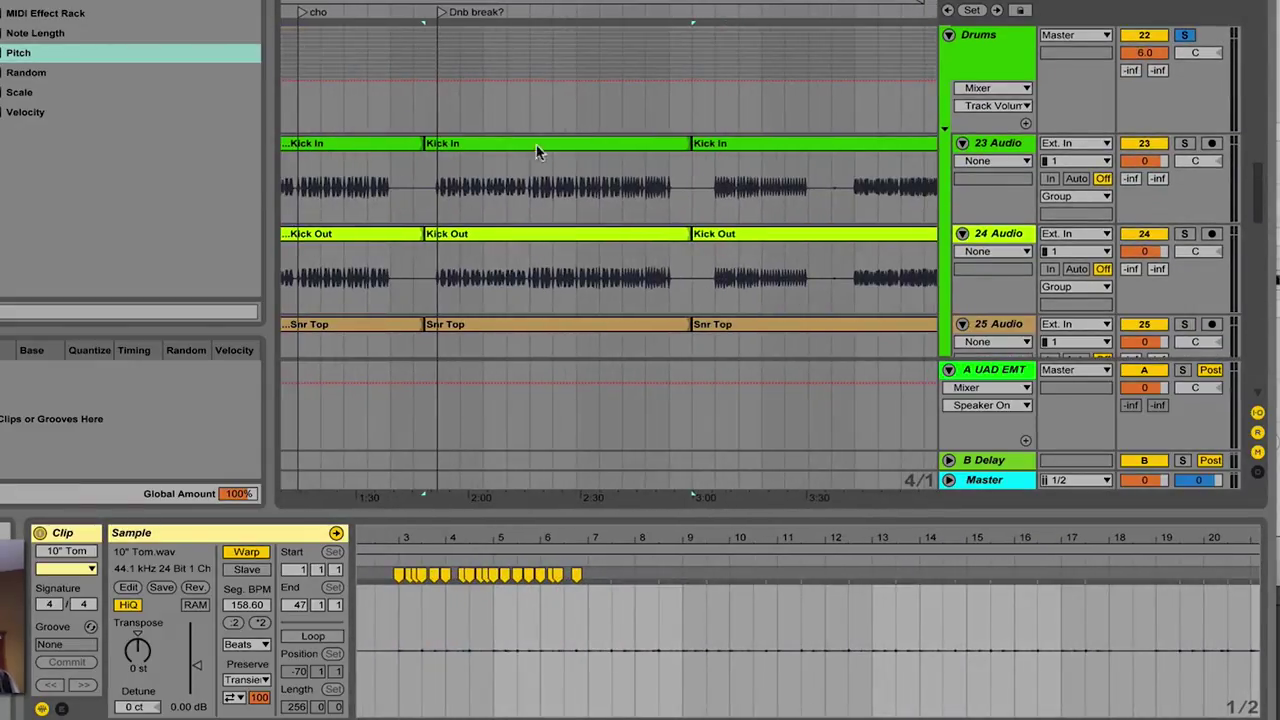
Step: Inspect the Kick In clip's markers, reselect the twelve clips from Kick In through Drum Head, and show the OH L&R waveform as reference
left_click(536, 143)
scroll(597, 214, "down", 8)
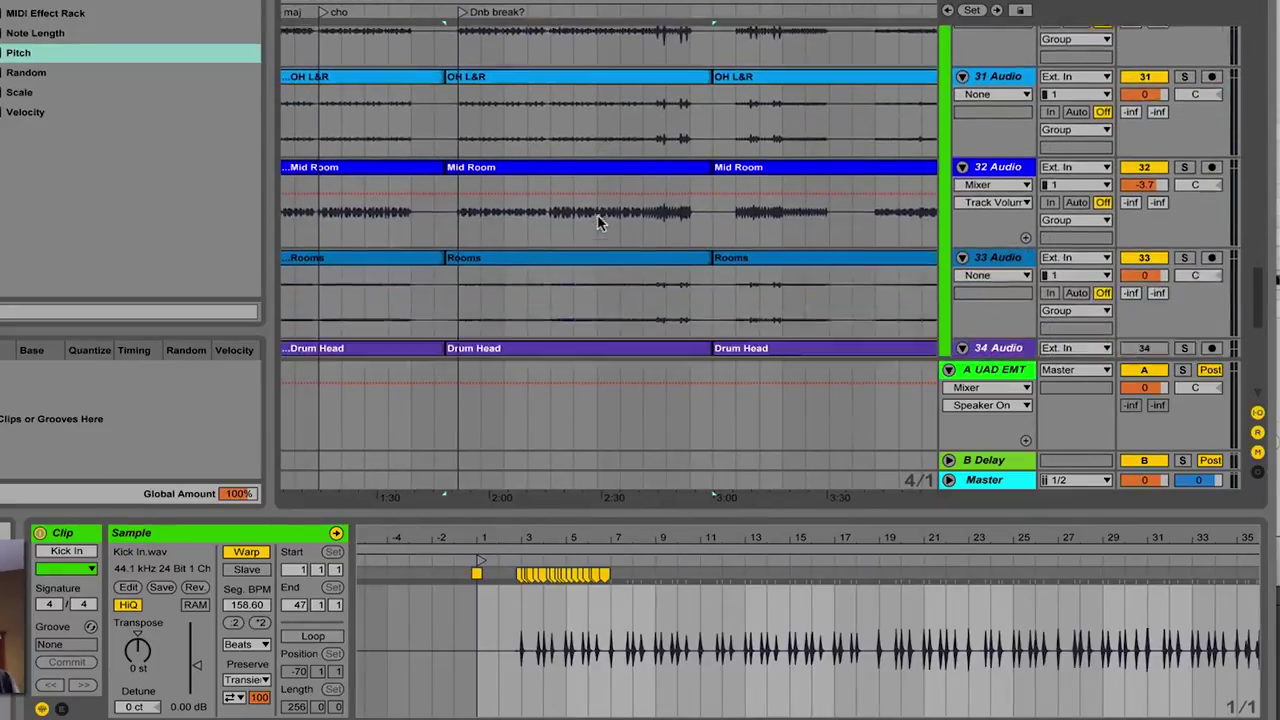
scroll(597, 214, "down", 2)
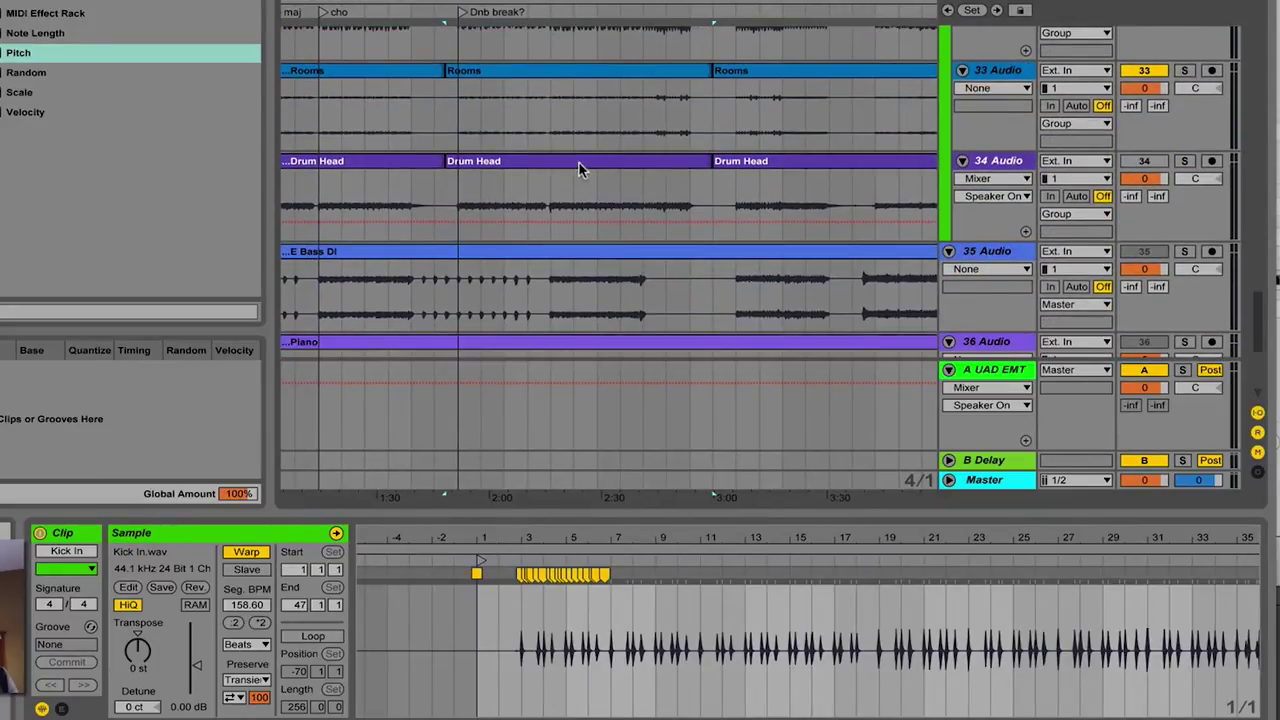
left_click(579, 163, "shift")
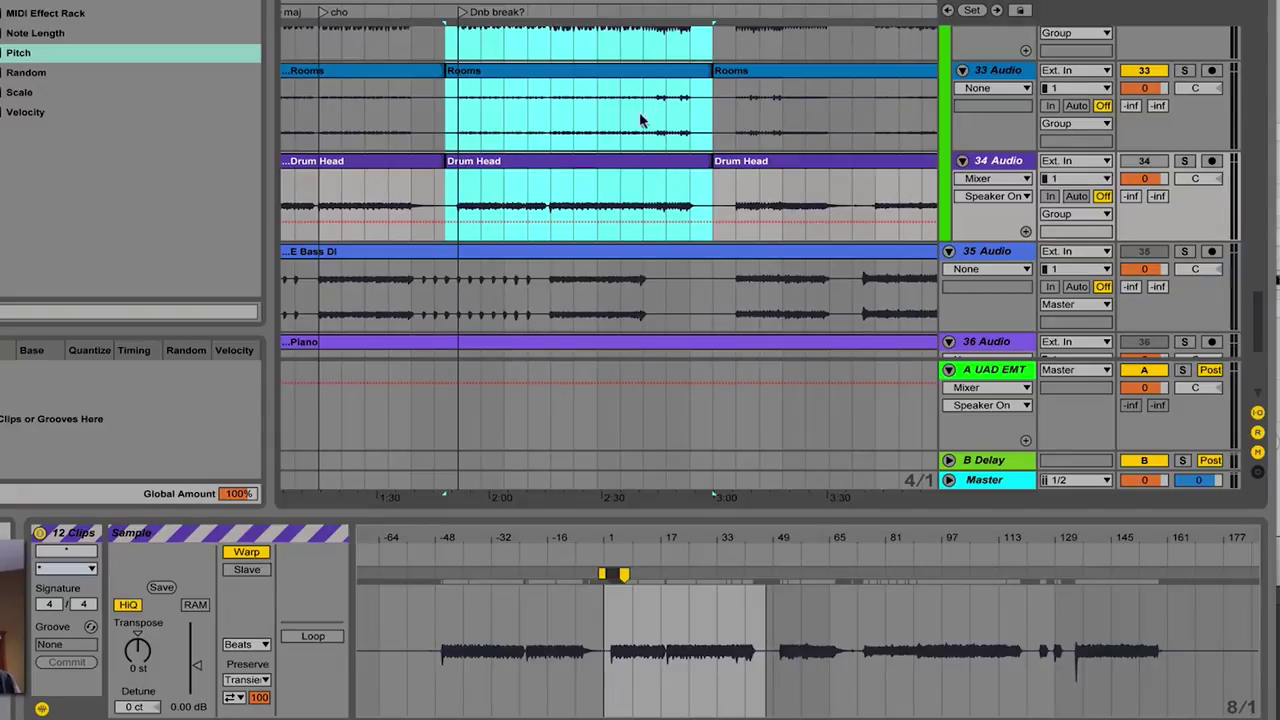
scroll(558, 145, "up", 3)
scroll(558, 145, "up", 1)
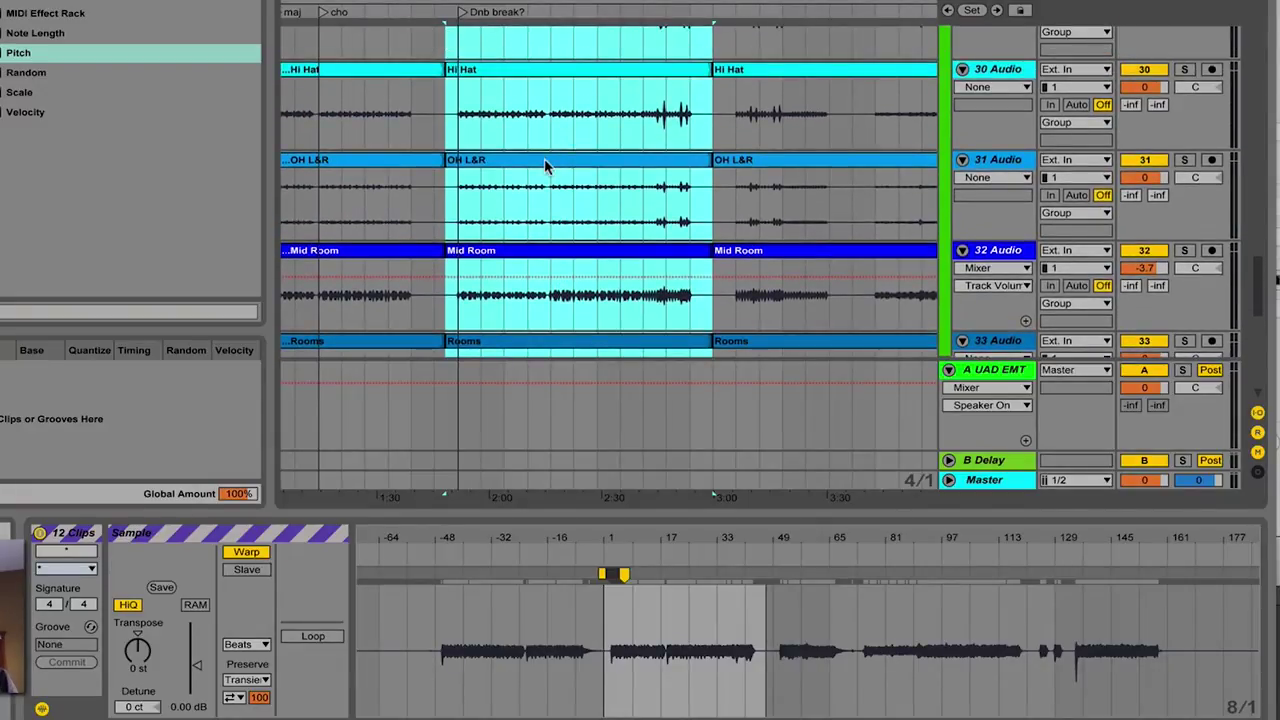
left_click(544, 158)
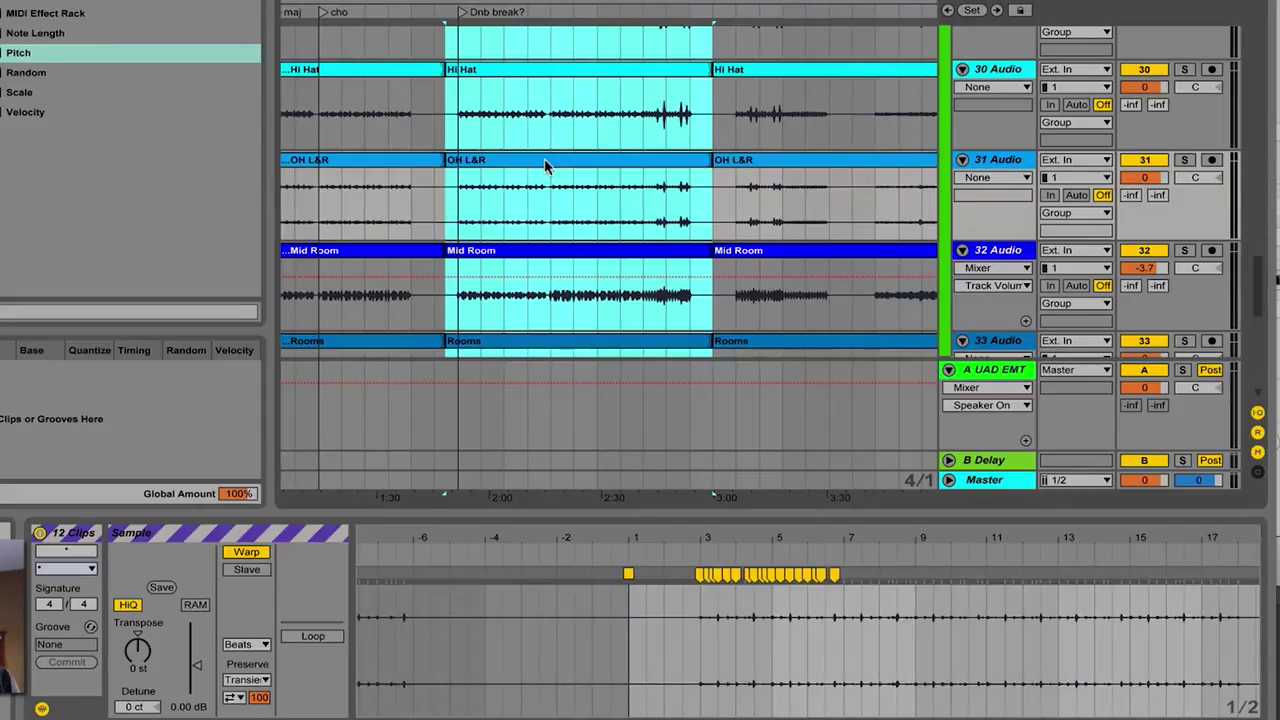
left_click_drag(728, 536, 730, 534)
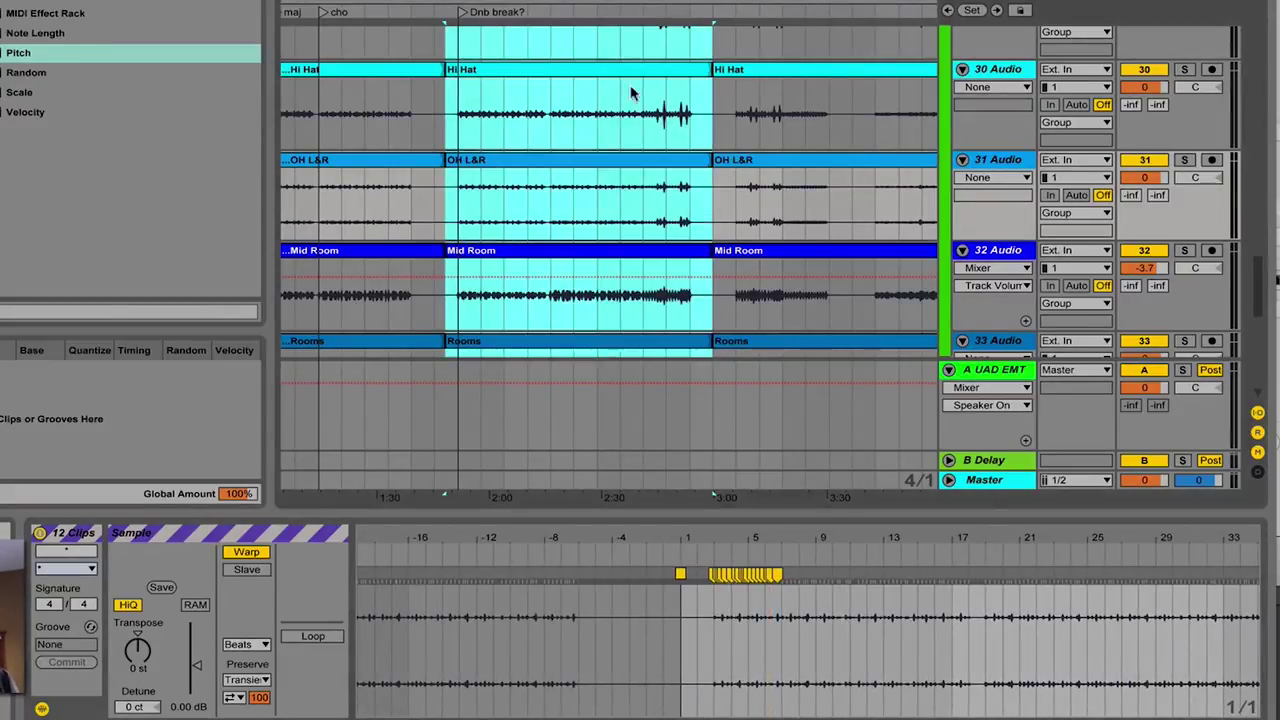
Step: Play back the song's final drum section from about 5:15 on the Kick In track to find its boundaries
left_click(630, 90)
scroll(724, 122, "up", 7)
scroll(725, 128, "left", 3)
left_click(643, 94)
scroll(706, 111, "up", 5)
scroll(845, 212, "down", 6)
scroll(851, 212, "up", 4)
scroll(851, 211, "right", 8)
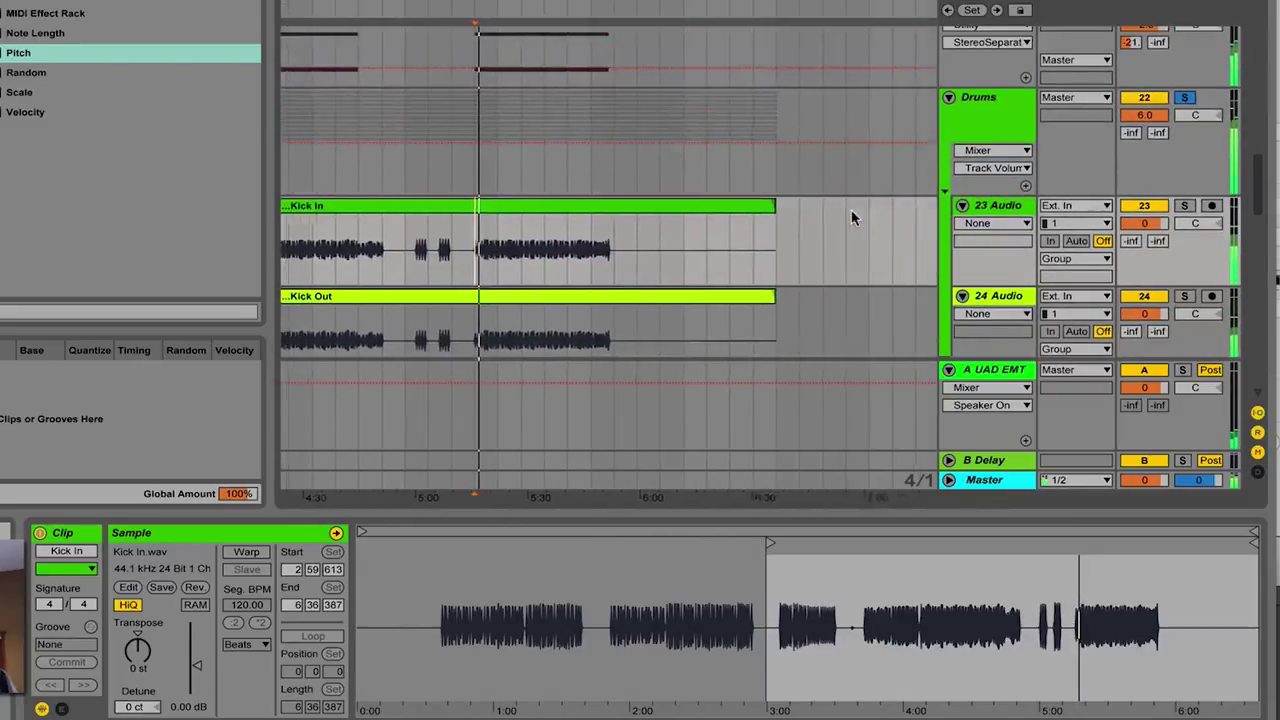
scroll(851, 210, "left", 7)
scroll(735, 180, "up", 3)
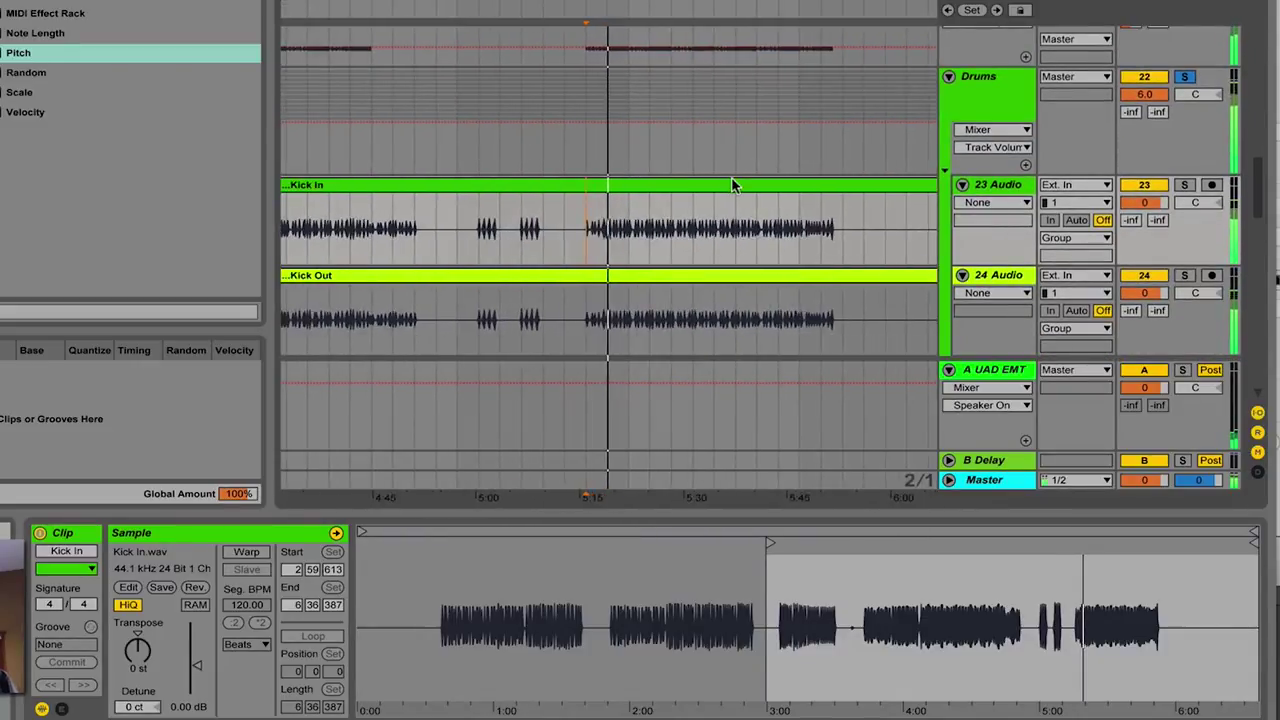
key("plus")
scroll(731, 177, "right", 4)
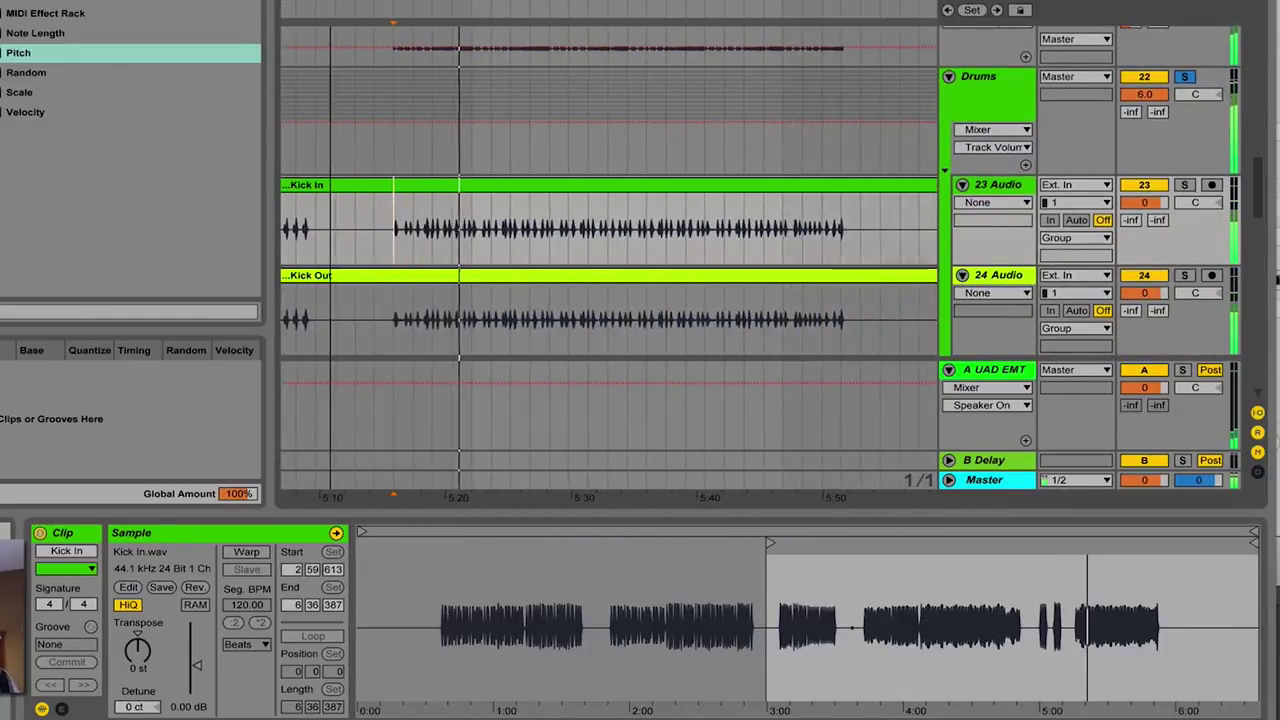
Step: Select the final drum section from about 5:13 to 5:55 across Kick In through Drum Head and split the clips there
scroll(781, 248, "down", 10)
scroll(781, 248, "right", 2)
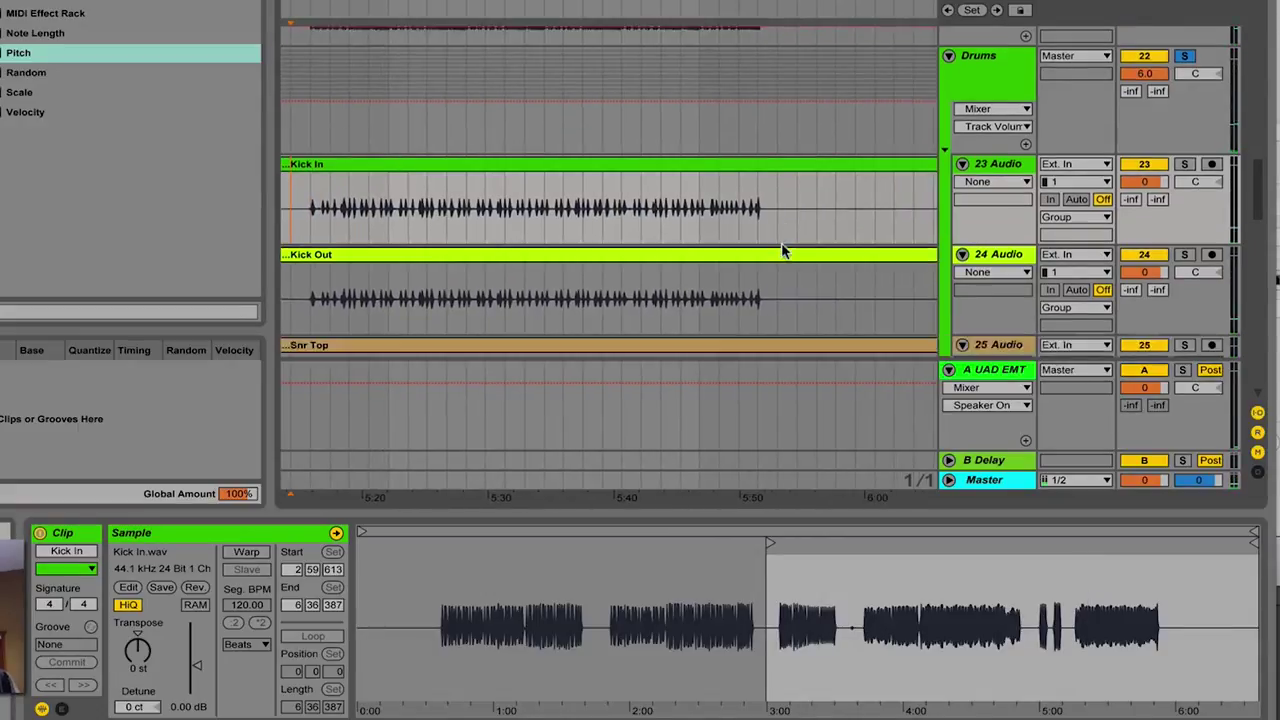
scroll(782, 248, "down", 5)
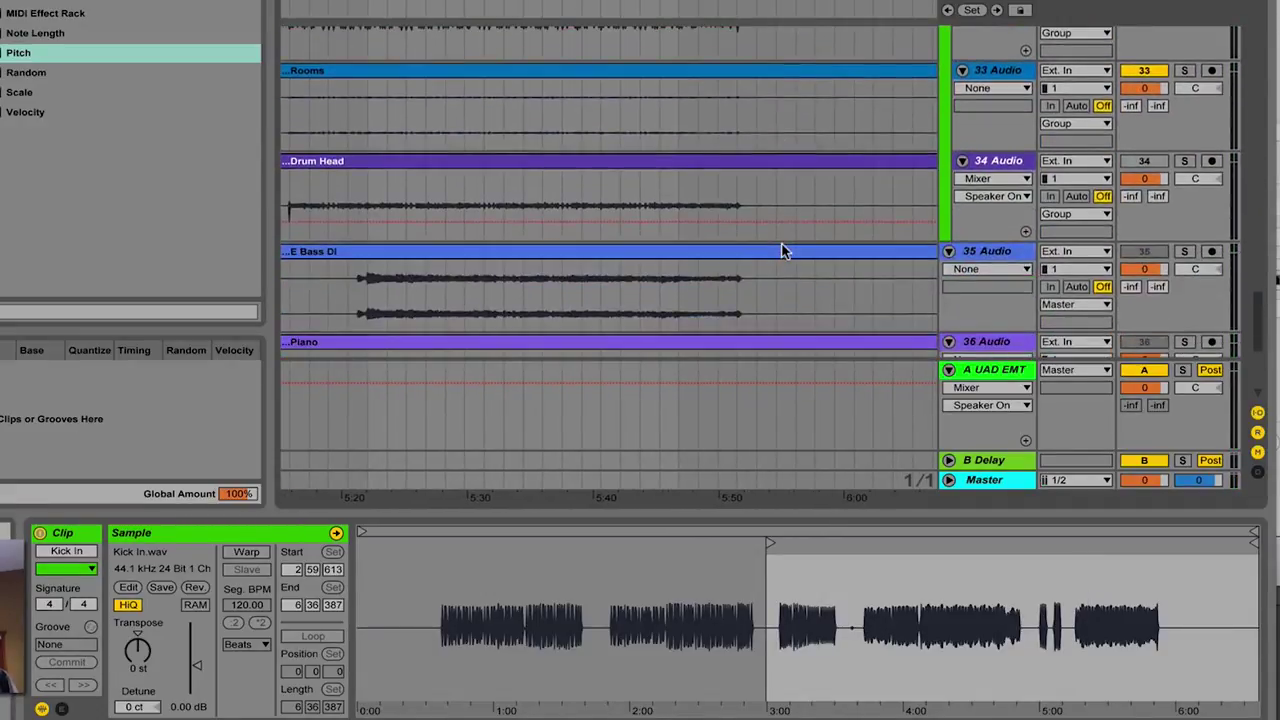
left_click(797, 199, "shift")
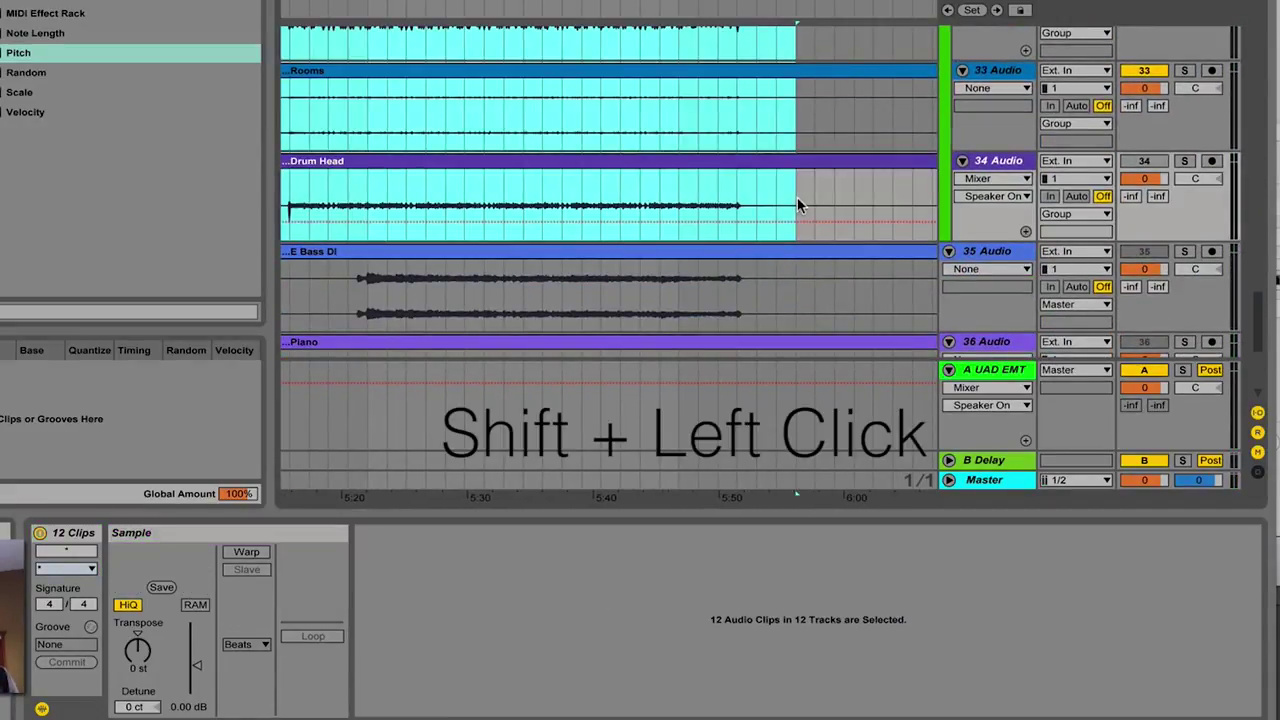
scroll(714, 188, "left", 4)
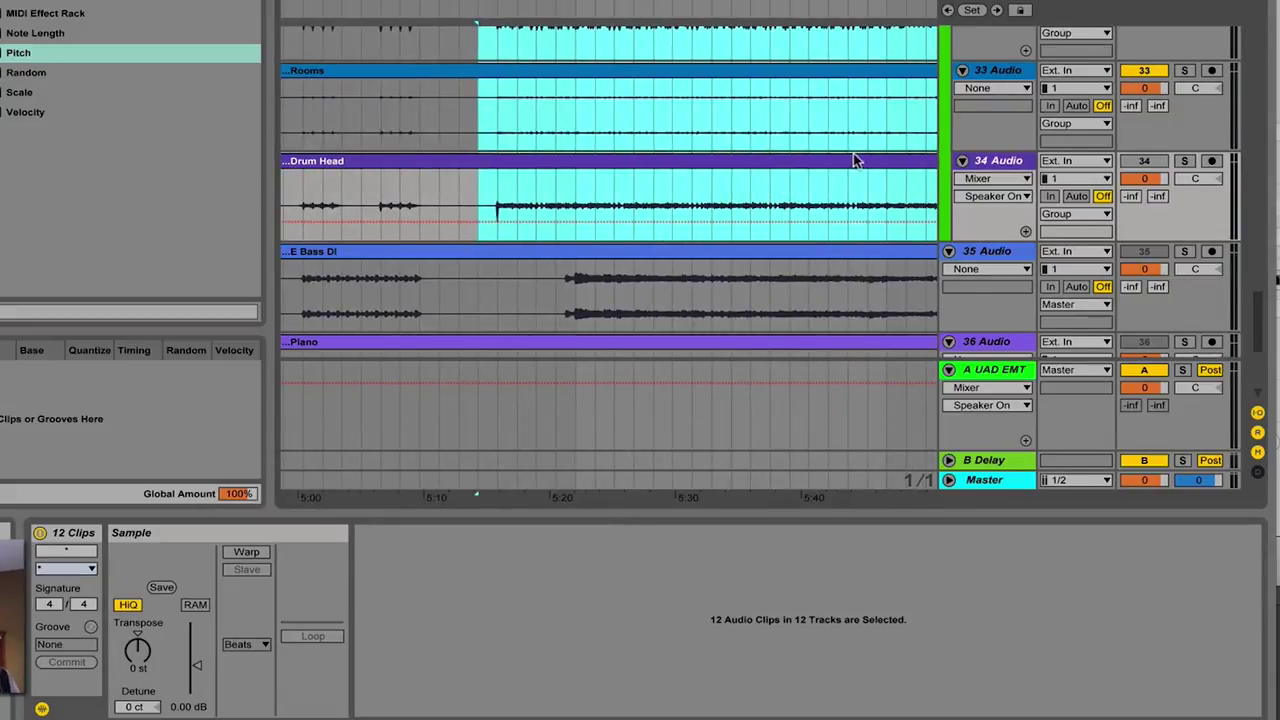
scroll(853, 160, "up", 6)
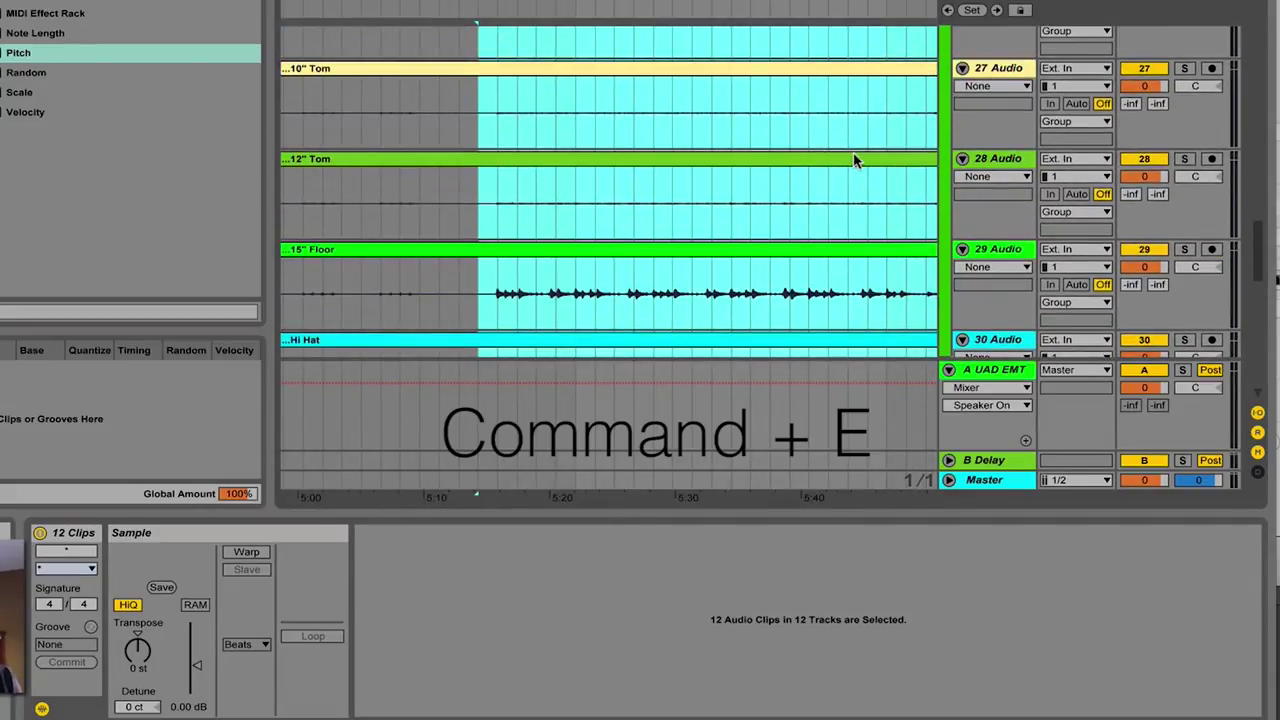
key("super+e")
scroll(853, 160, "up", 5)
scroll(853, 160, "right", 2)
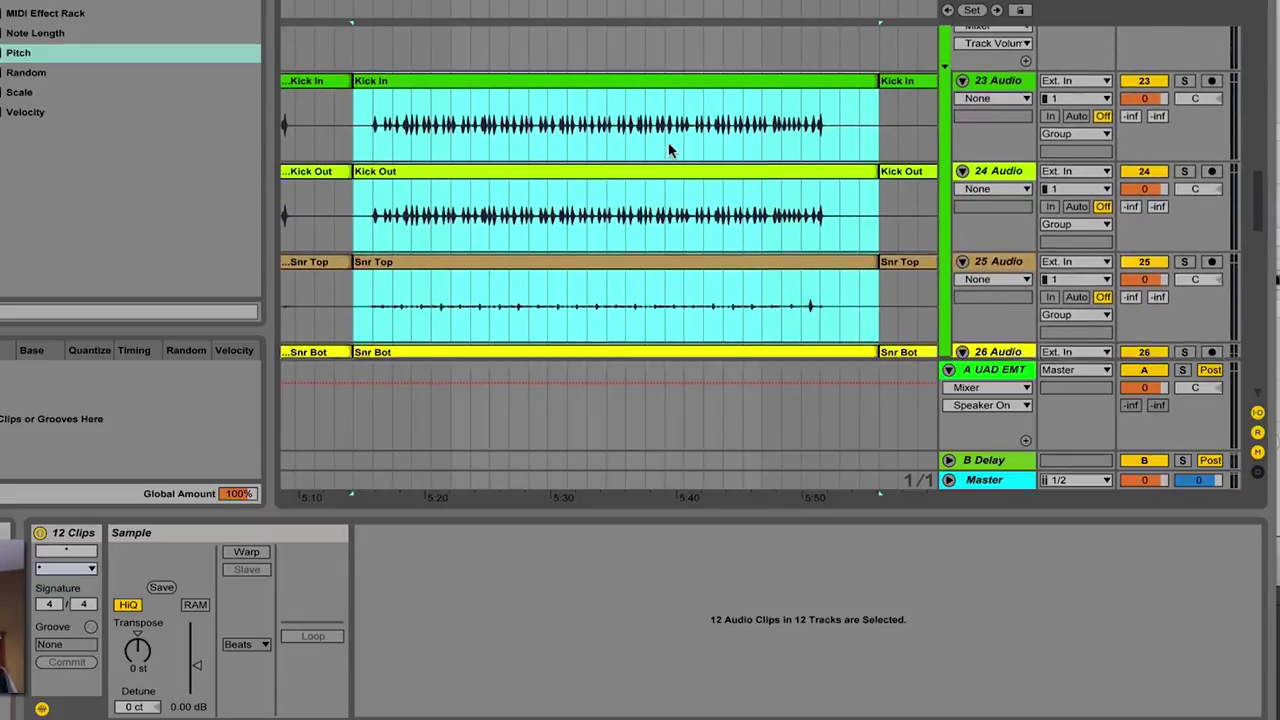
Step: Enable Warp on the twelve split clips, then remove OH L&R from the selection and add it back as the reference waveform
scroll(670, 150, "up", 1)
scroll(603, 248, "down", 5)
left_click(245, 553)
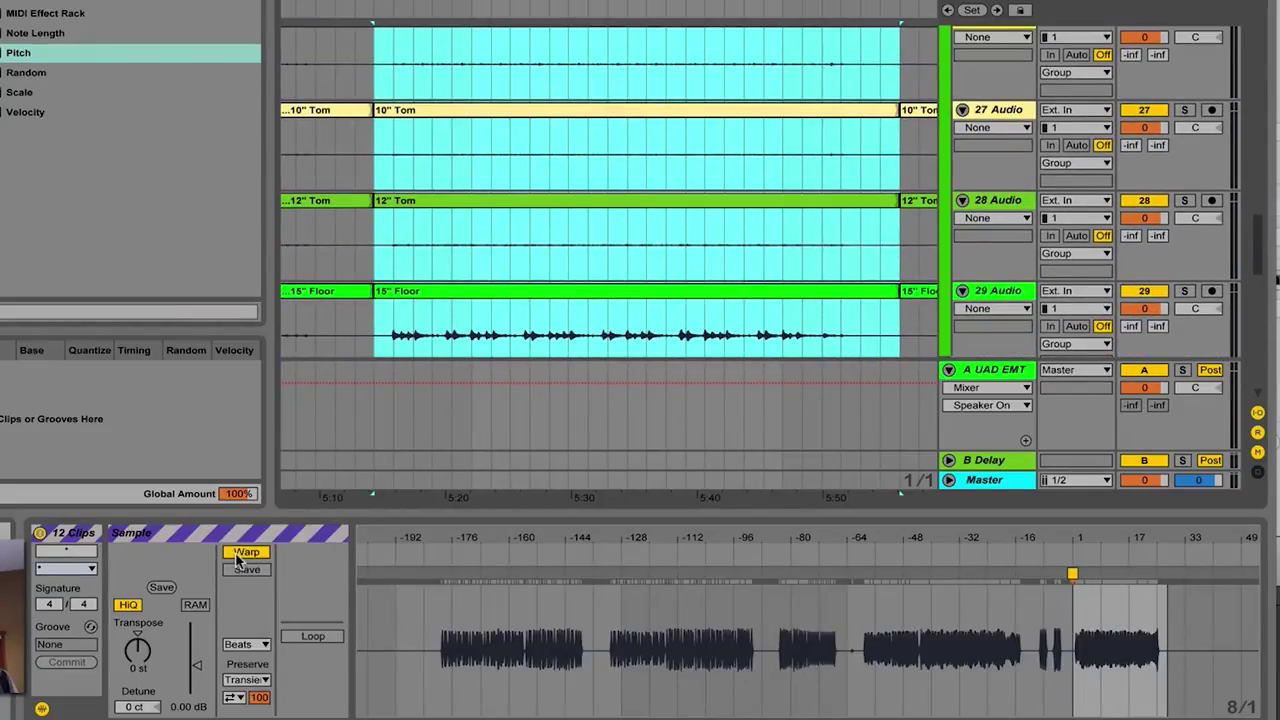
scroll(714, 110, "up", 6)
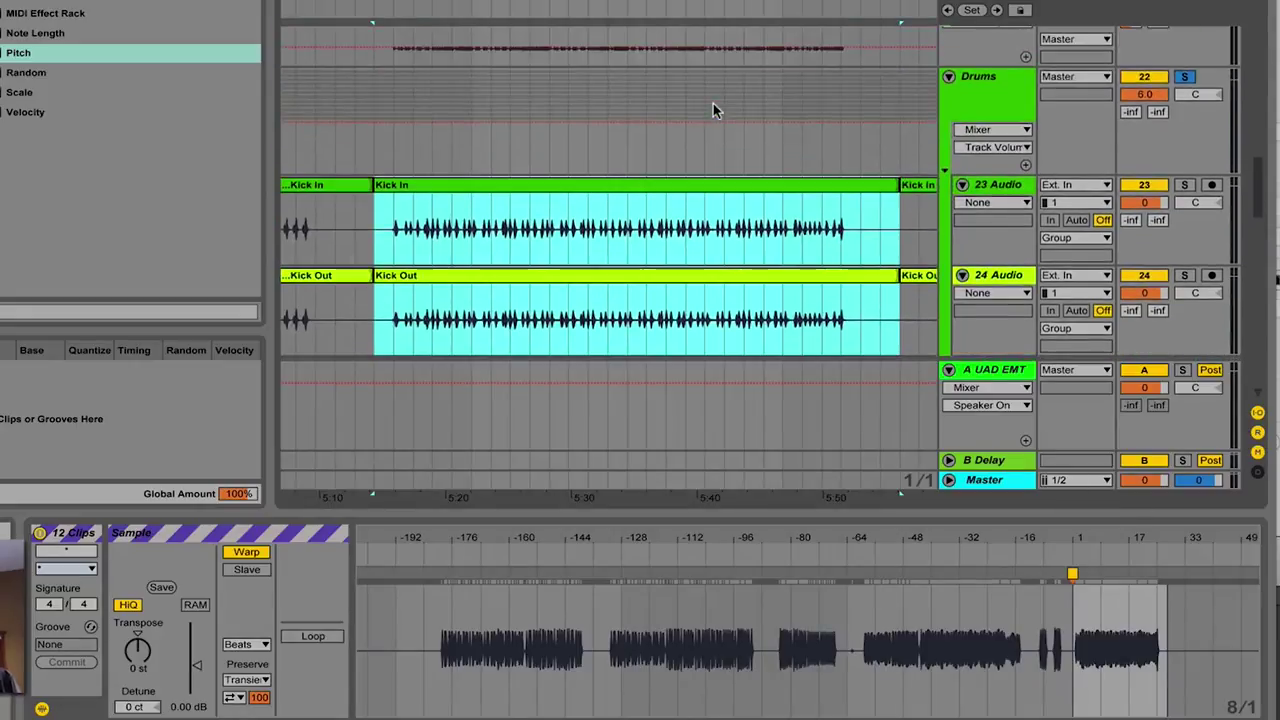
key("plus")
scroll(609, 260, "left", 5)
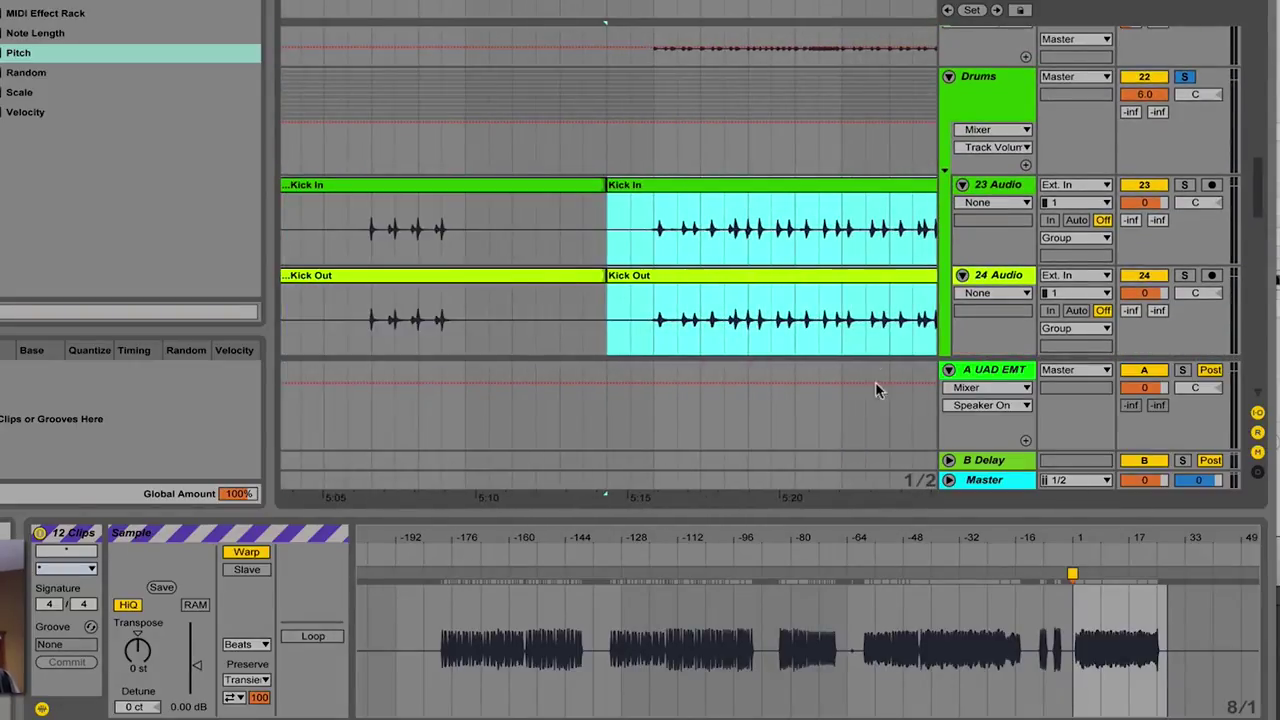
left_click_drag(873, 350, 658, 248)
left_click(566, 184, "super")
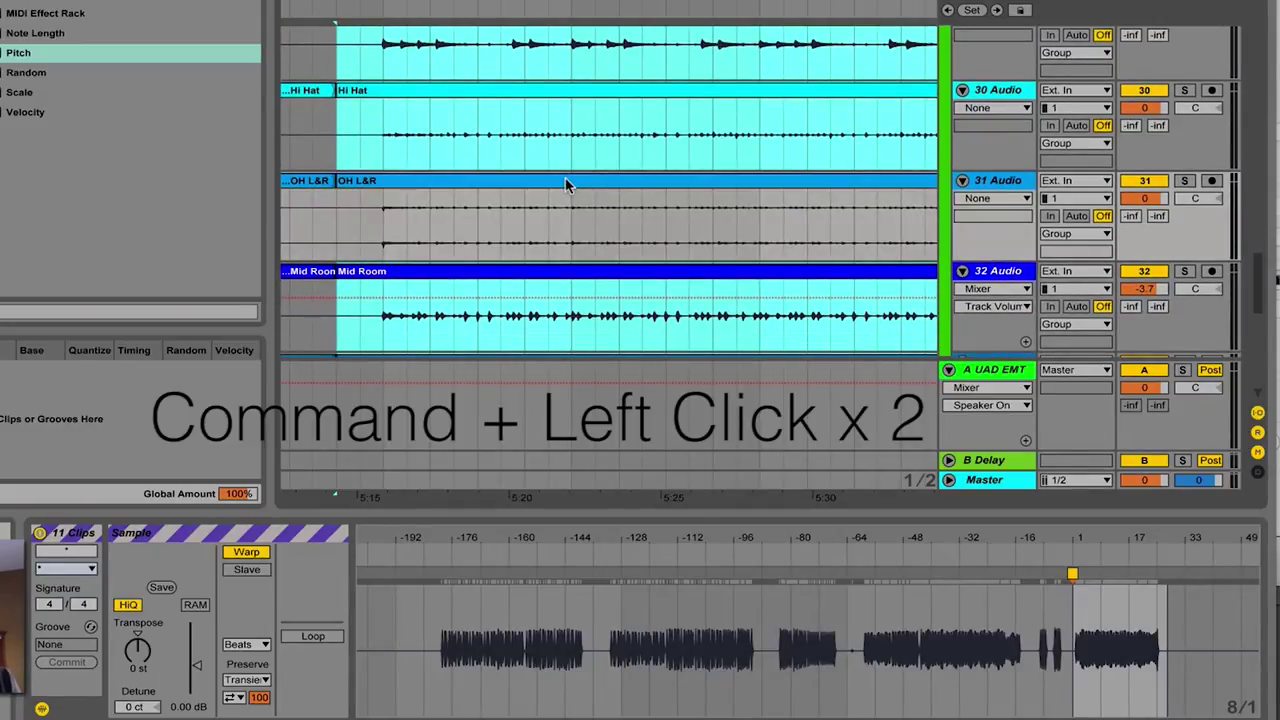
left_click(565, 181, "super")
Step: Audition the start of the section and add a warp marker to the twelve clips on the transient midway between 4.3 and 4.4
left_click_drag(1136, 537, 1136, 610)
left_click_drag(462, 533, 926, 538)
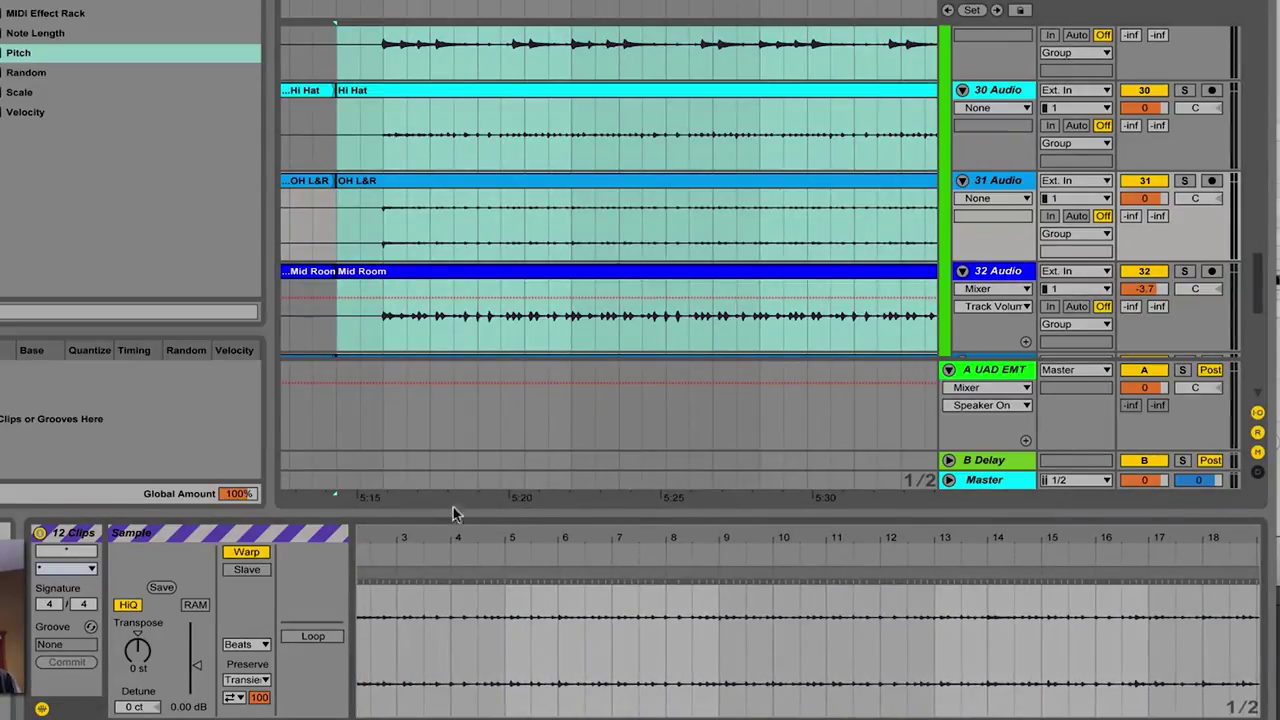
mouse_move(426, 534)
left_mouse_down()
mouse_move(833, 541)
mouse_move(764, 592)
left_mouse_up()
left_click(754, 587)
left_click_drag(789, 543, 566, 530)
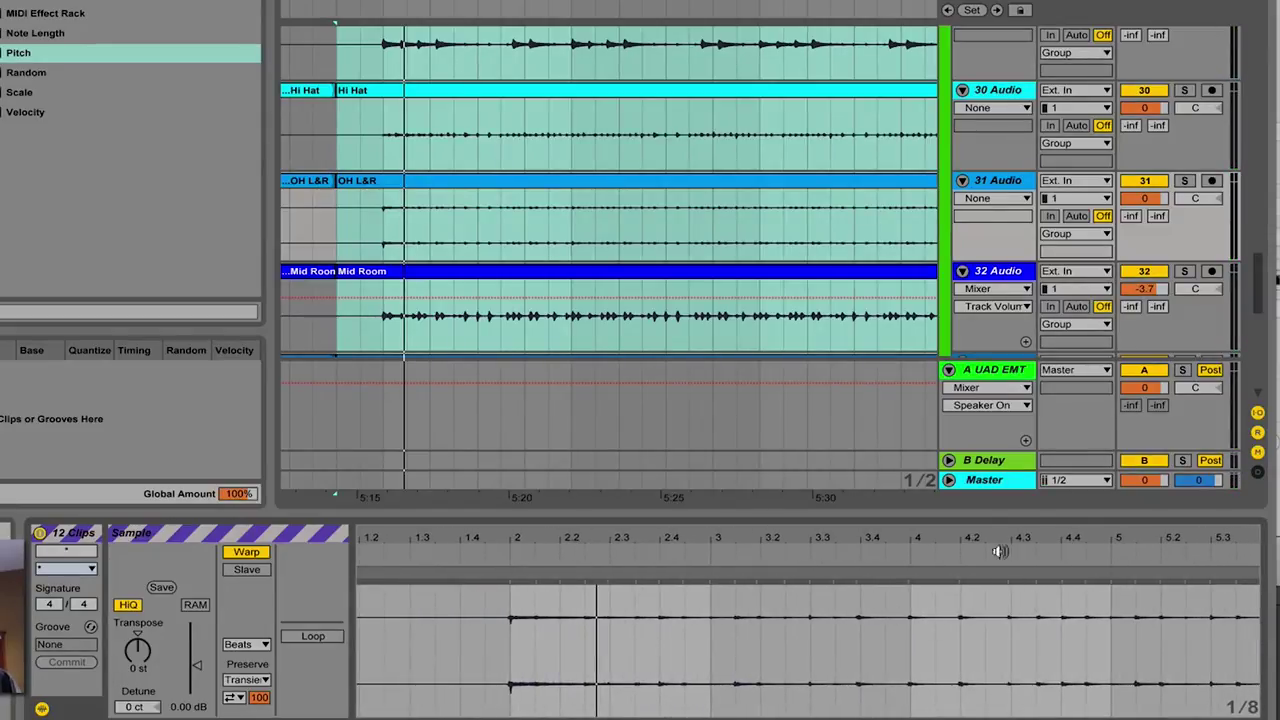
left_click_drag(1015, 530, 1008, 554)
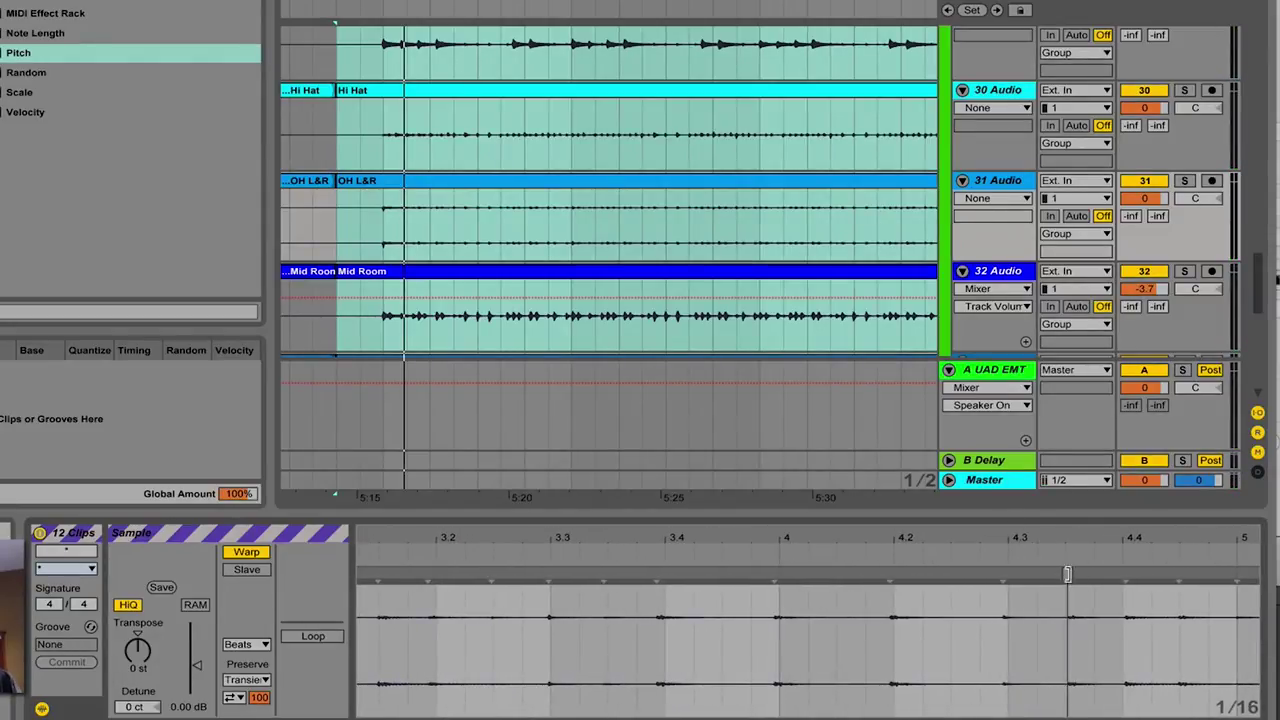
double_click(1068, 573)
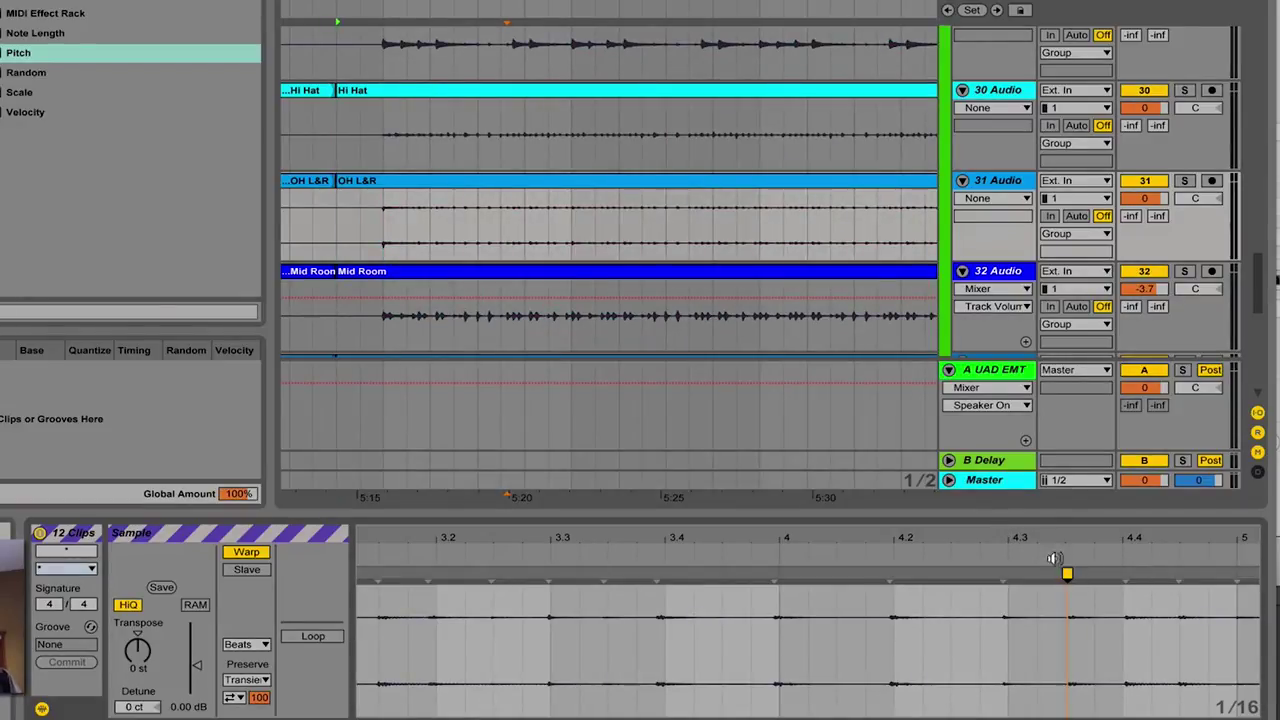
Step: Review the section's warp markers and choose Beats as the warp mode for the twelve clips
left_click_drag(1031, 548, 1033, 538)
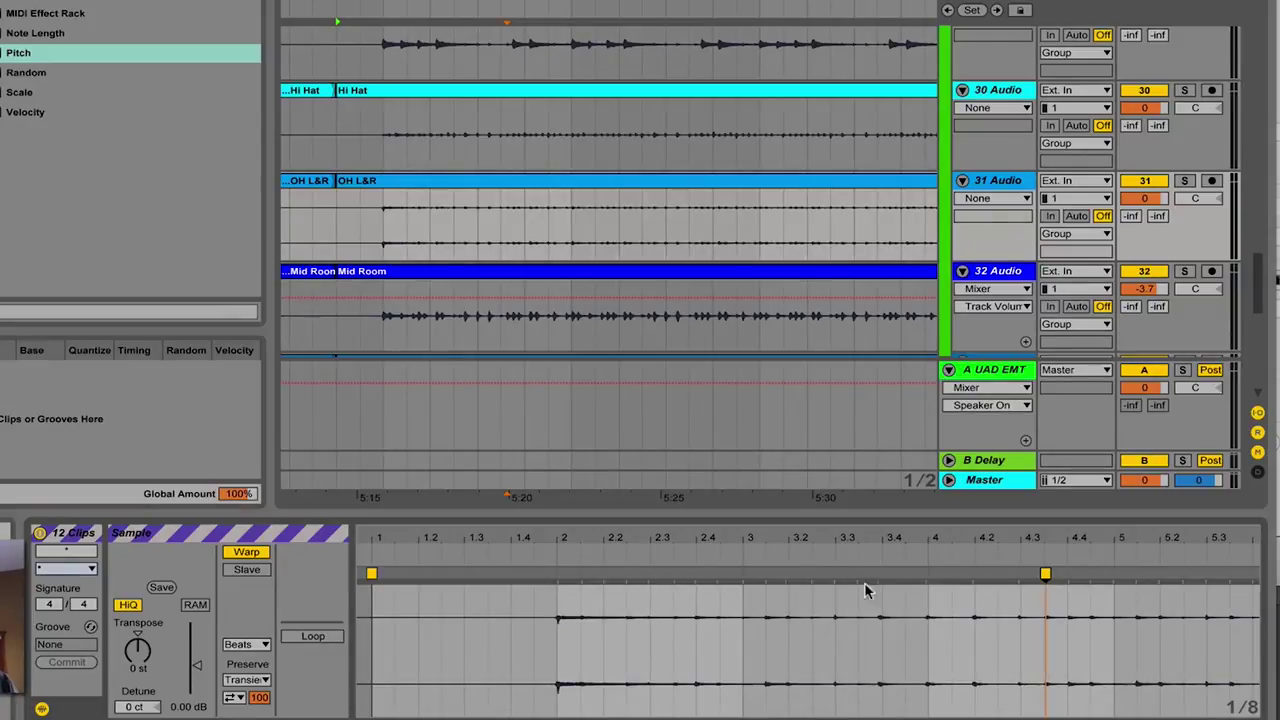
left_click_drag(1034, 538, 1030, 524)
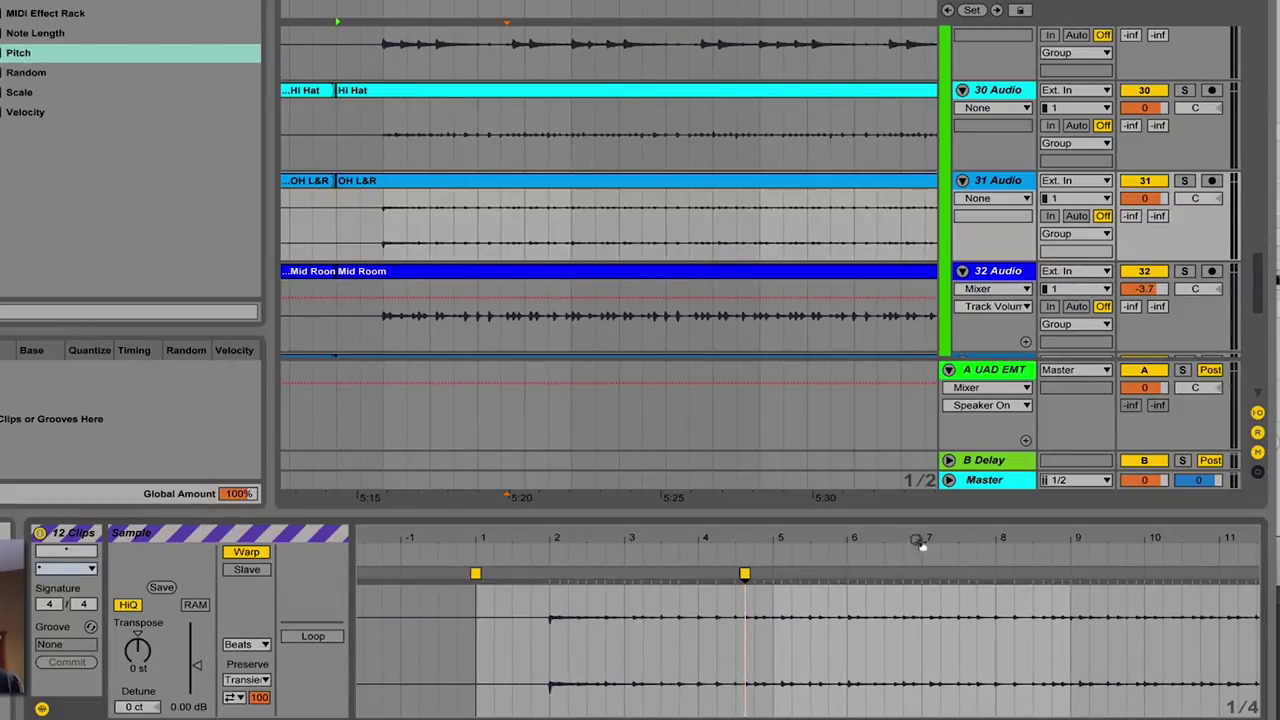
mouse_move(919, 541)
left_mouse_down()
mouse_move(919, 566)
mouse_move(919, 535)
left_mouse_up()
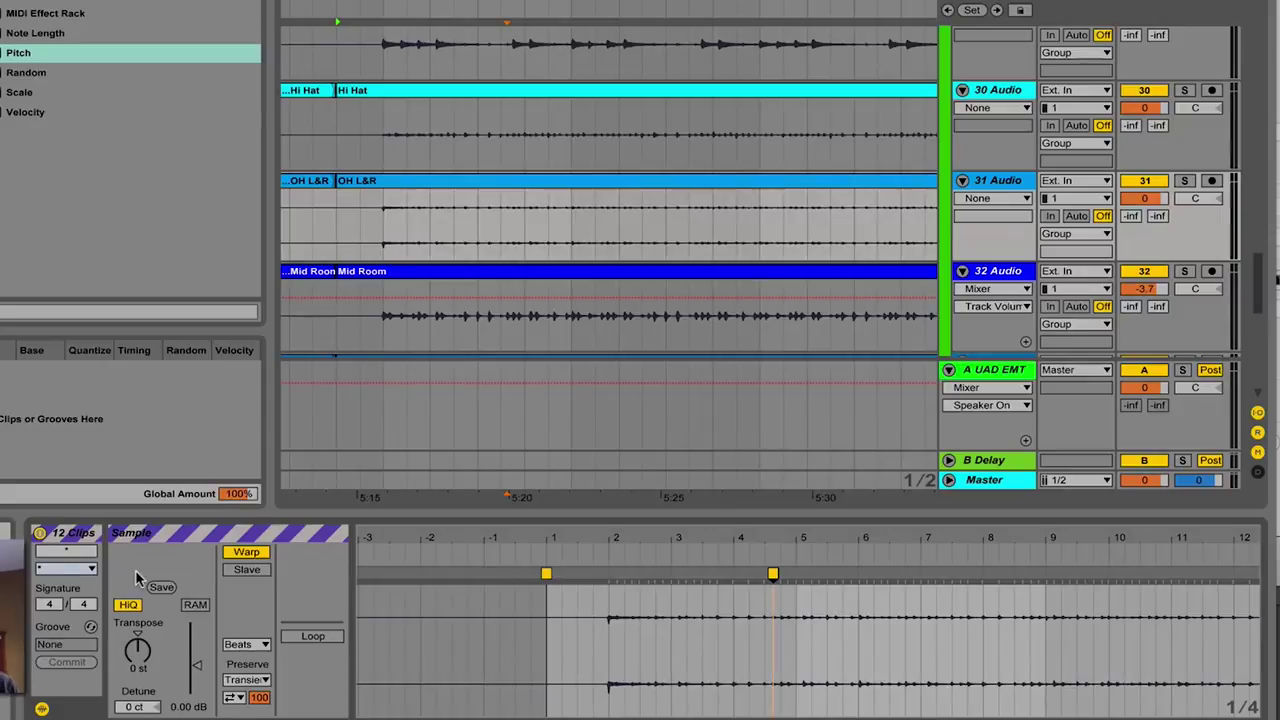
left_click(248, 646)
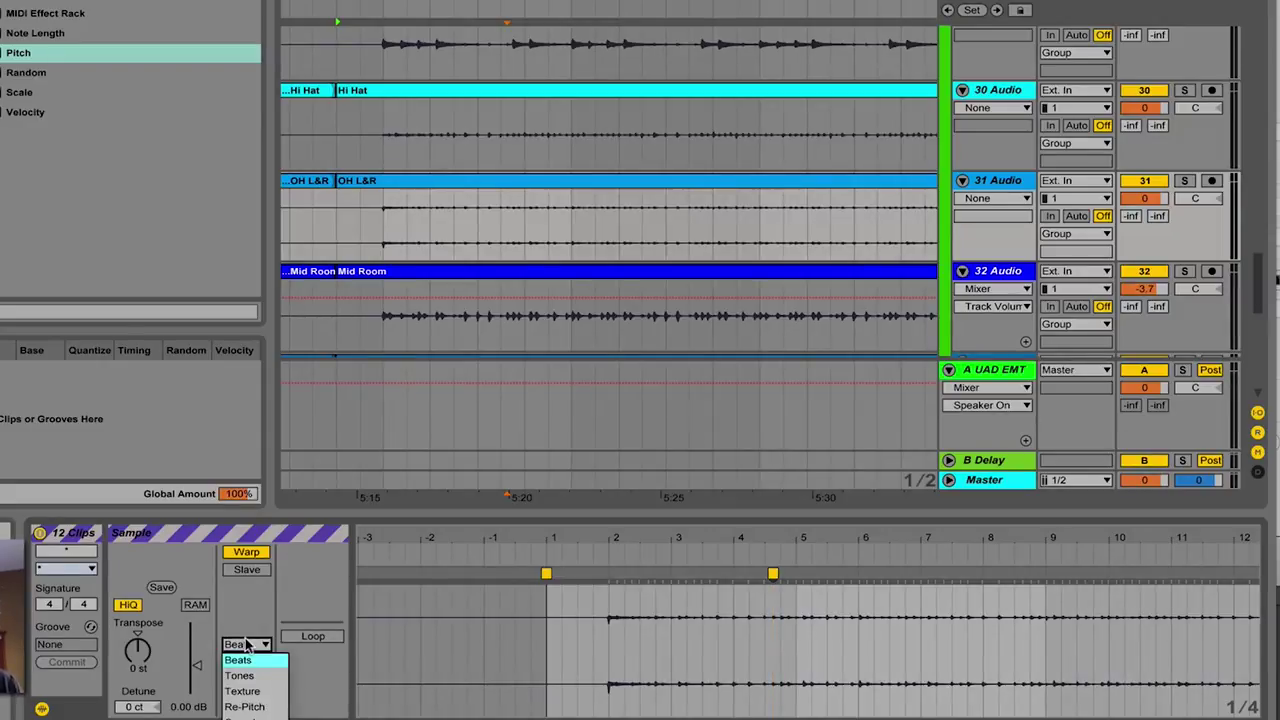
left_click(241, 659)
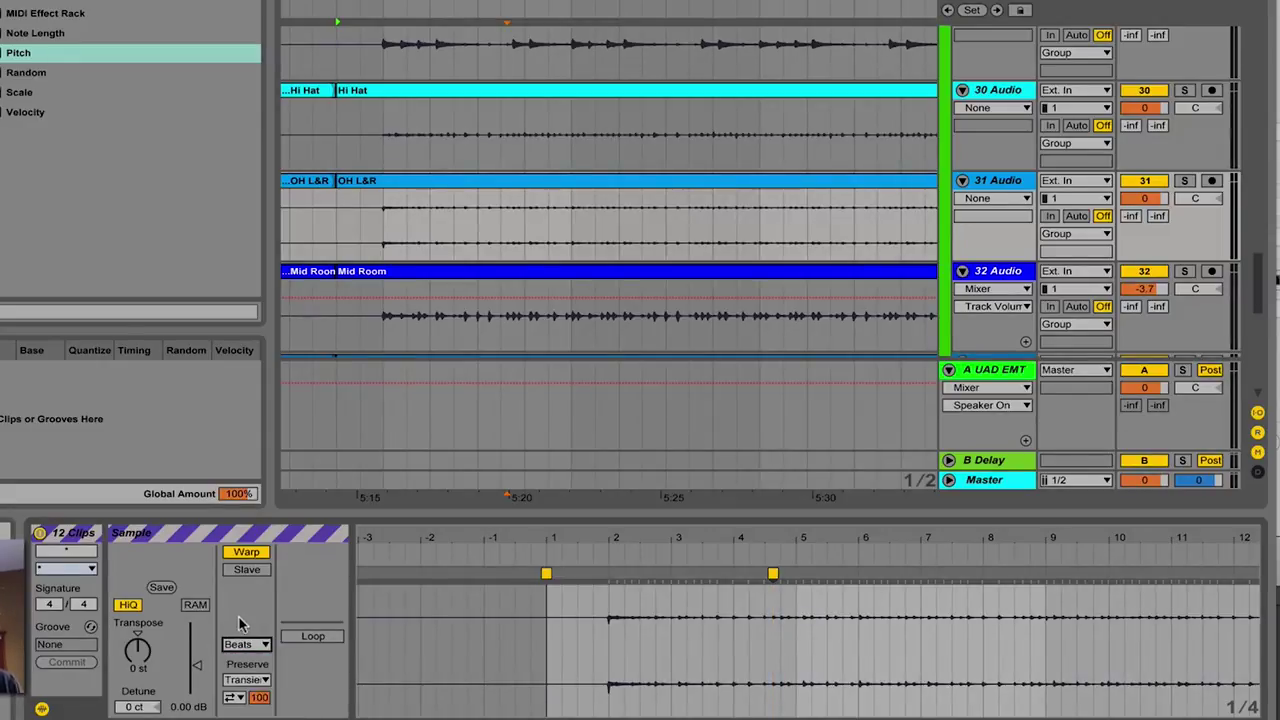
Step: Examine the warp mode options for the twelve clips and the OH L&R waveform around the warp marker between bars 4 and 5
left_click(244, 646)
left_click(240, 618)
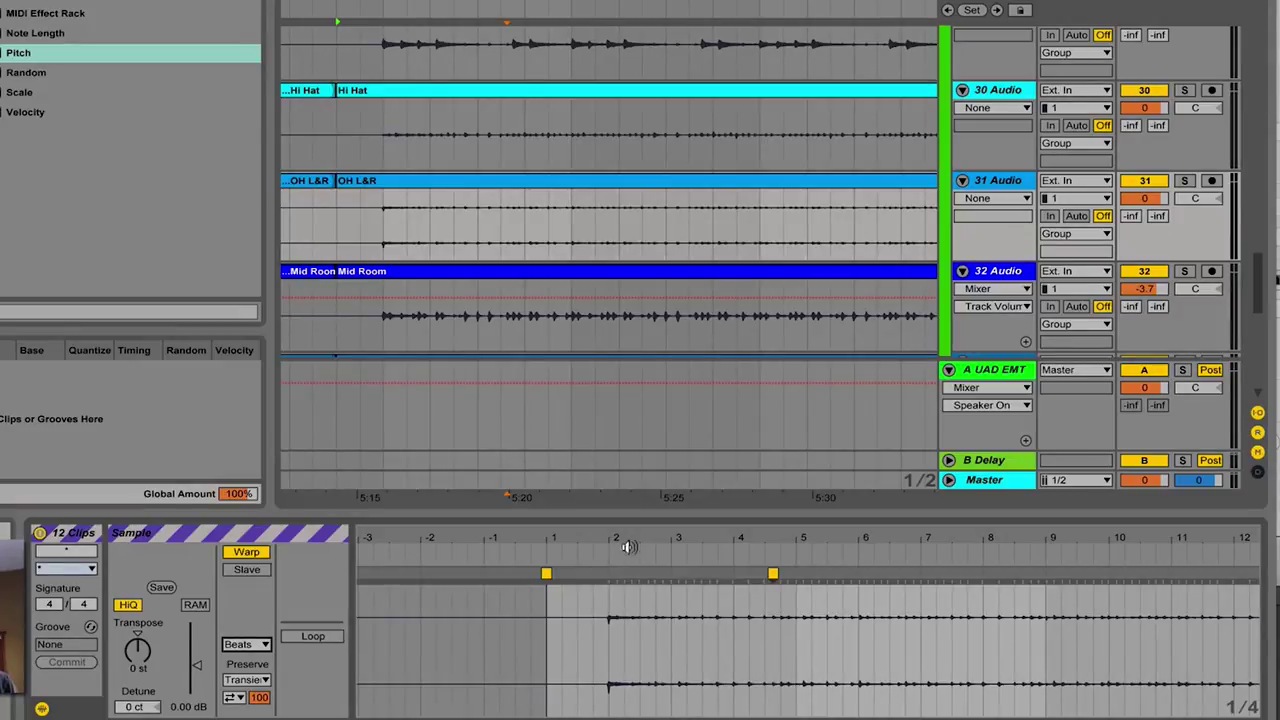
left_click_drag(630, 544, 641, 538)
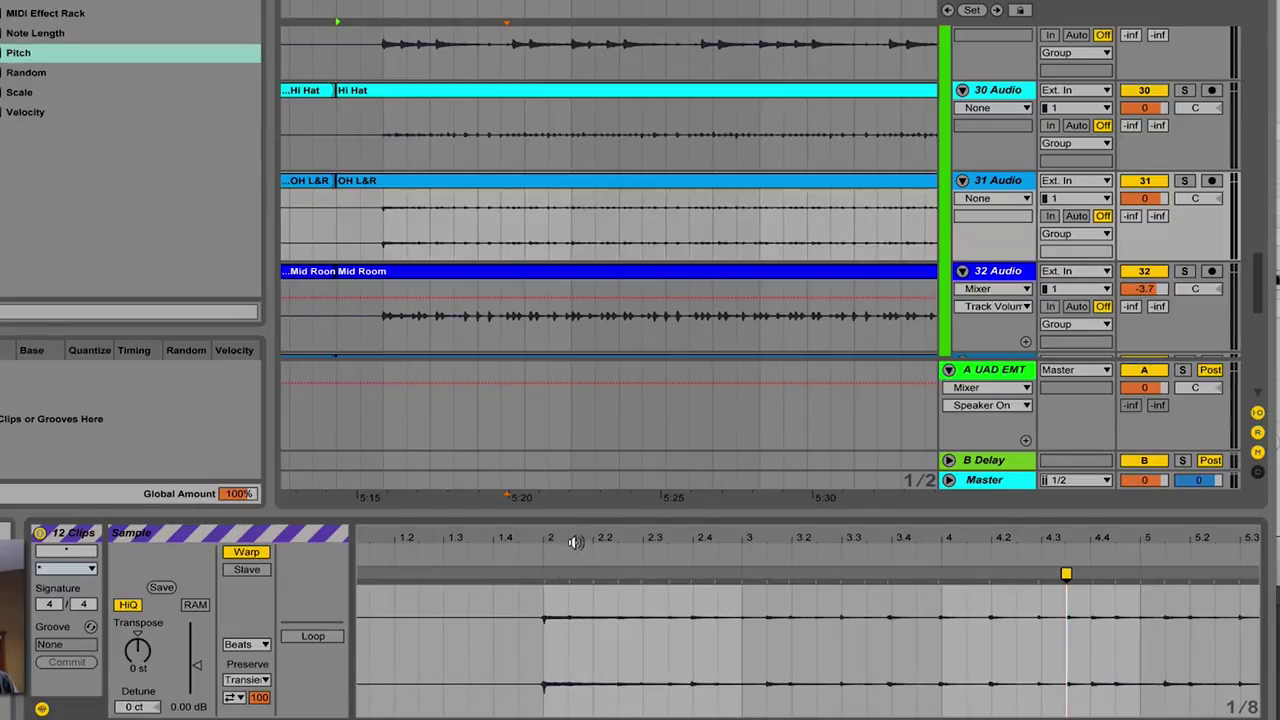
left_click_drag(583, 543, 580, 490)
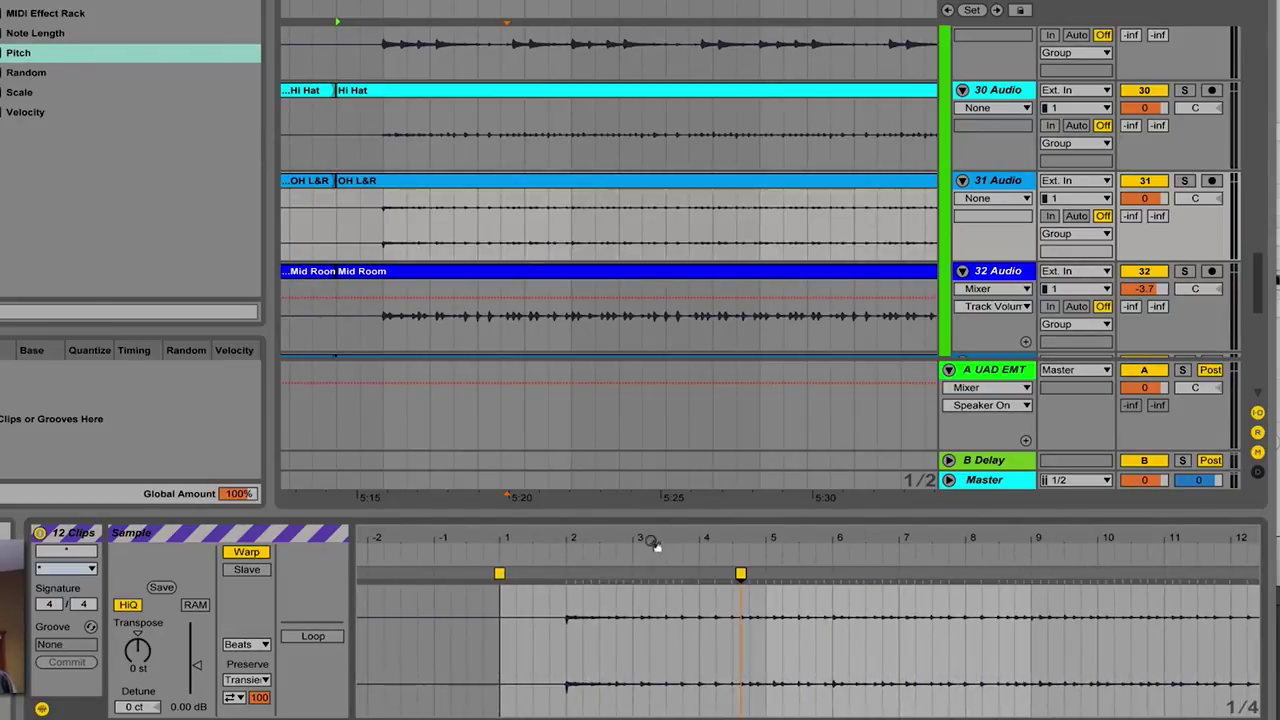
left_click_drag(650, 544, 705, 594)
left_click_drag(705, 538, 706, 543)
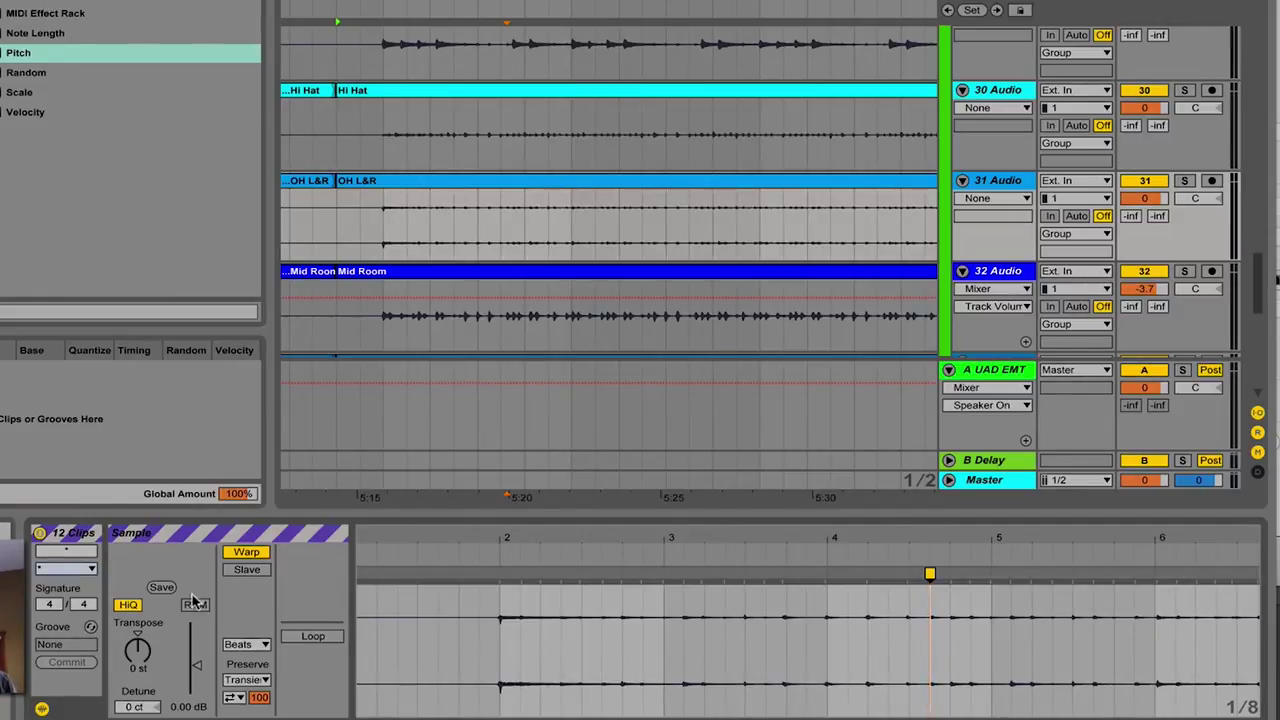
left_click(243, 645)
left_click(240, 659)
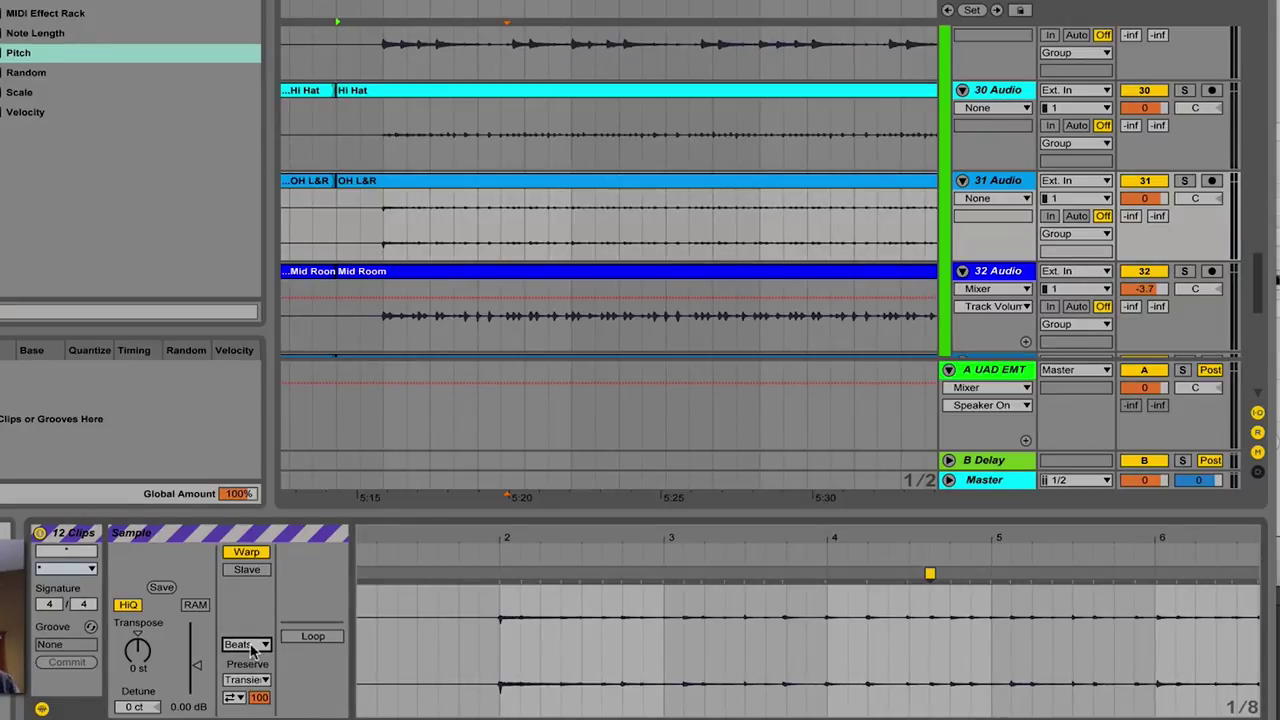
left_click(238, 645)
left_click(238, 647)
left_click_drag(535, 535, 535, 500)
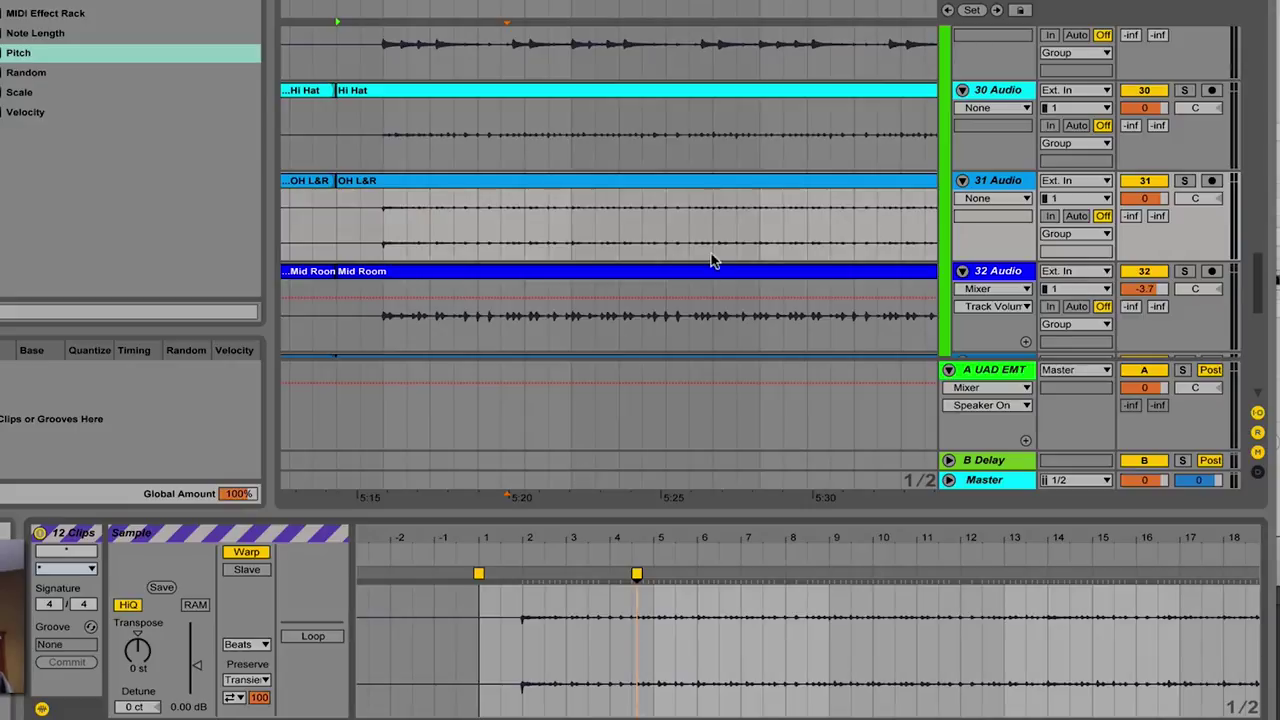
scroll(649, 378, "up", 3)
scroll(651, 234, "up", 15)
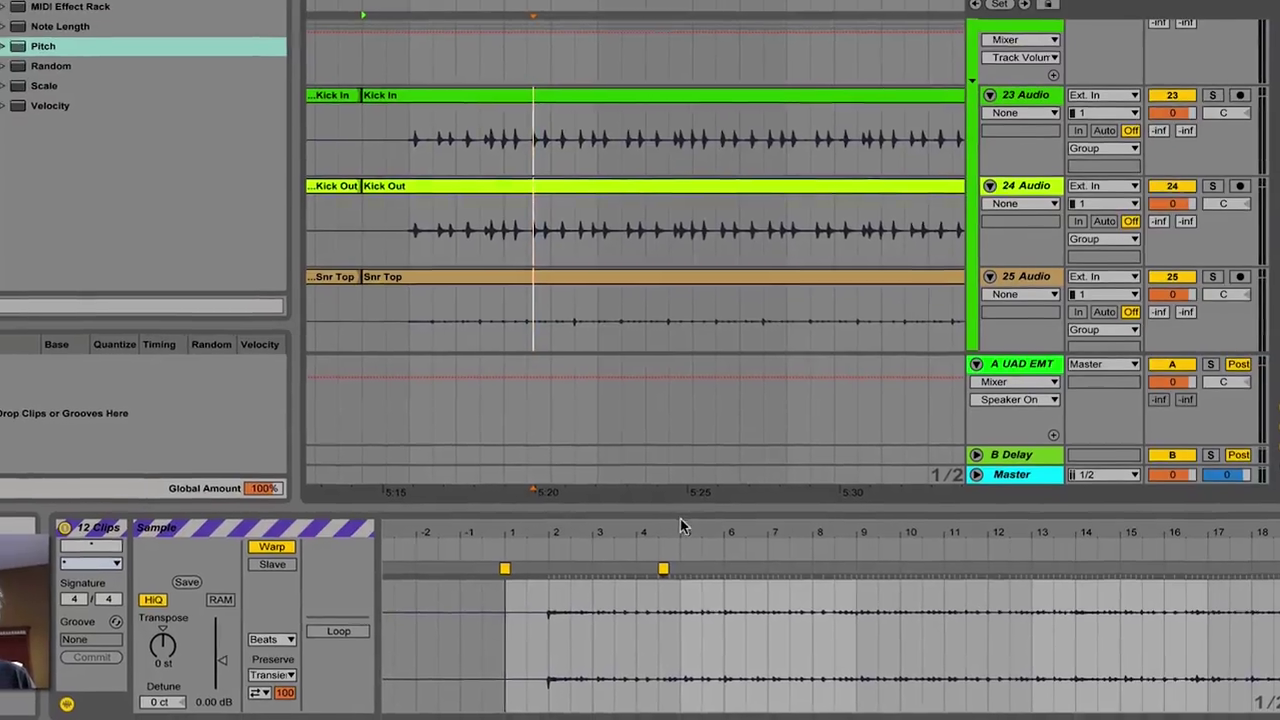
left_click_drag(656, 537, 656, 495)
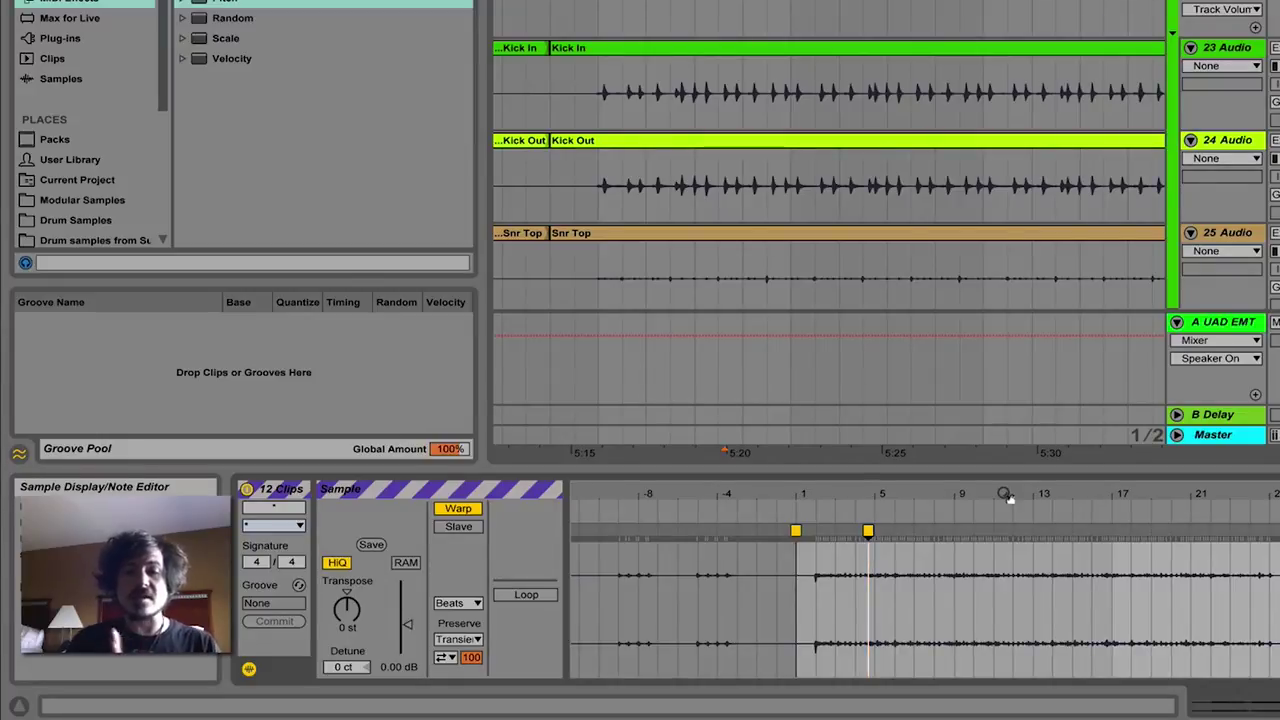
left_click_drag(840, 497, 840, 540)
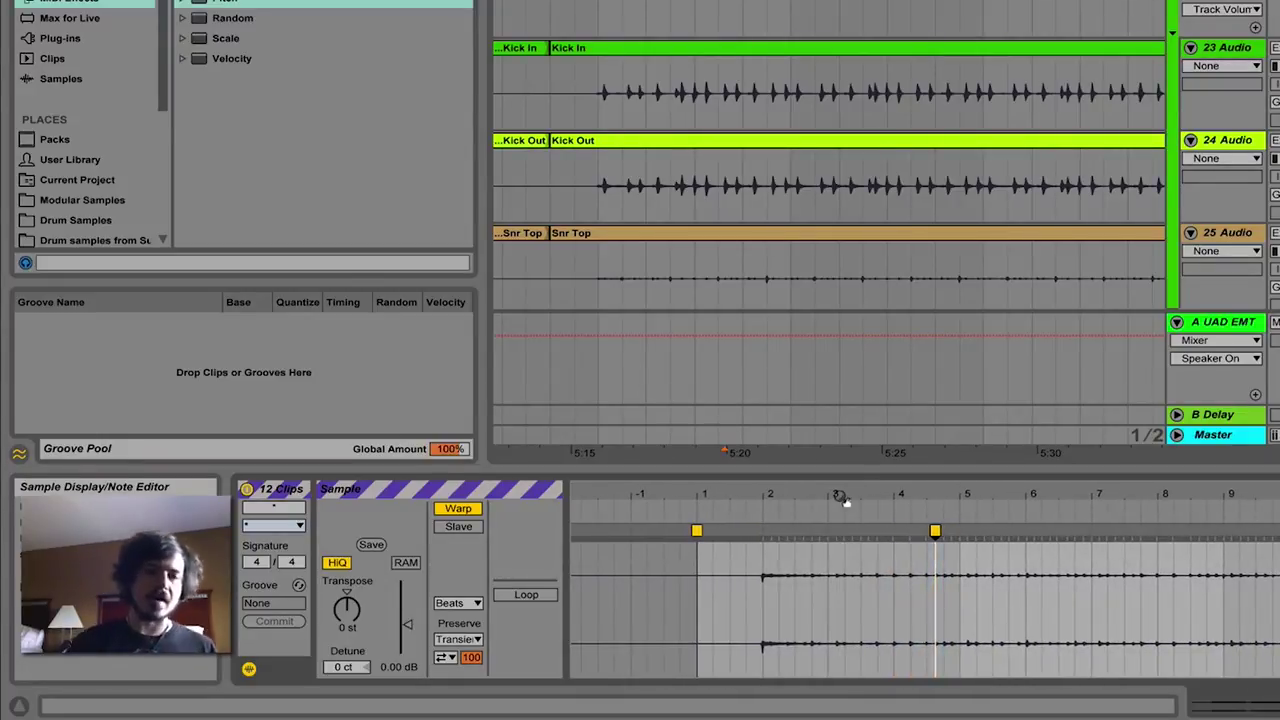